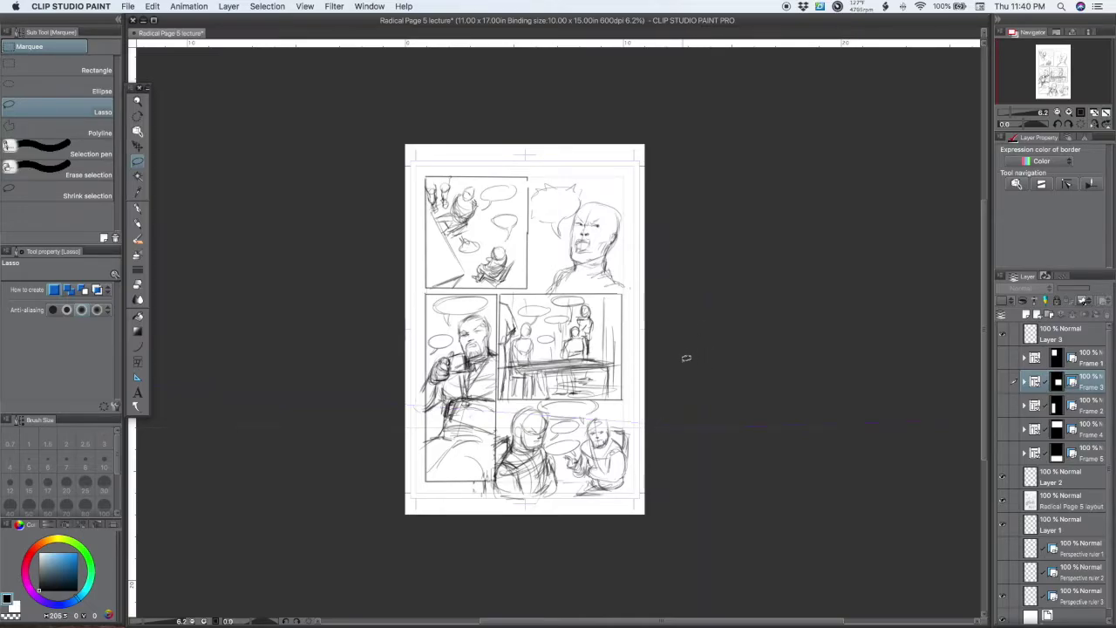
- Examine the rough comic page as a whole and its middle and lower panels up close
scroll(662, 354, up, 3)
scroll(653, 379, down, 3)
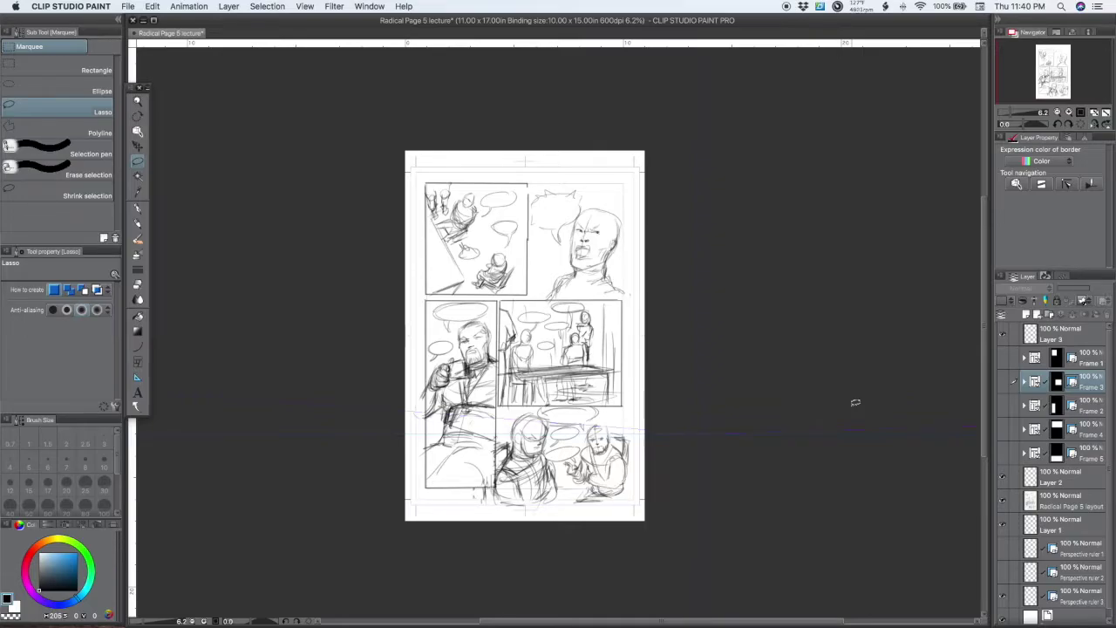
scroll(1108, 383, down, 1)
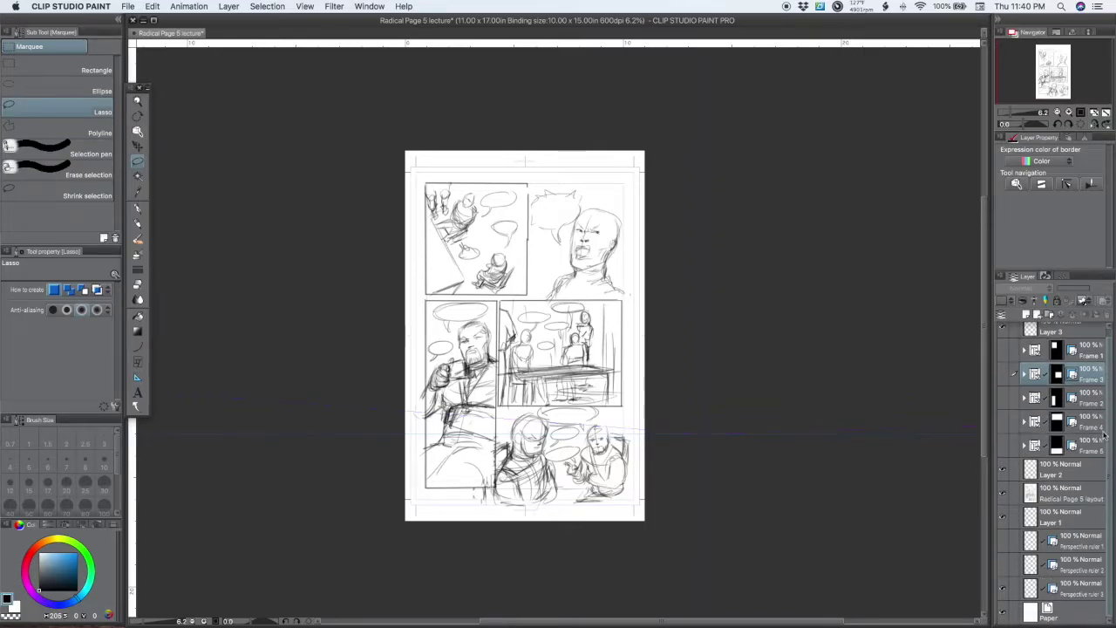
scroll(1111, 432, up, 1)
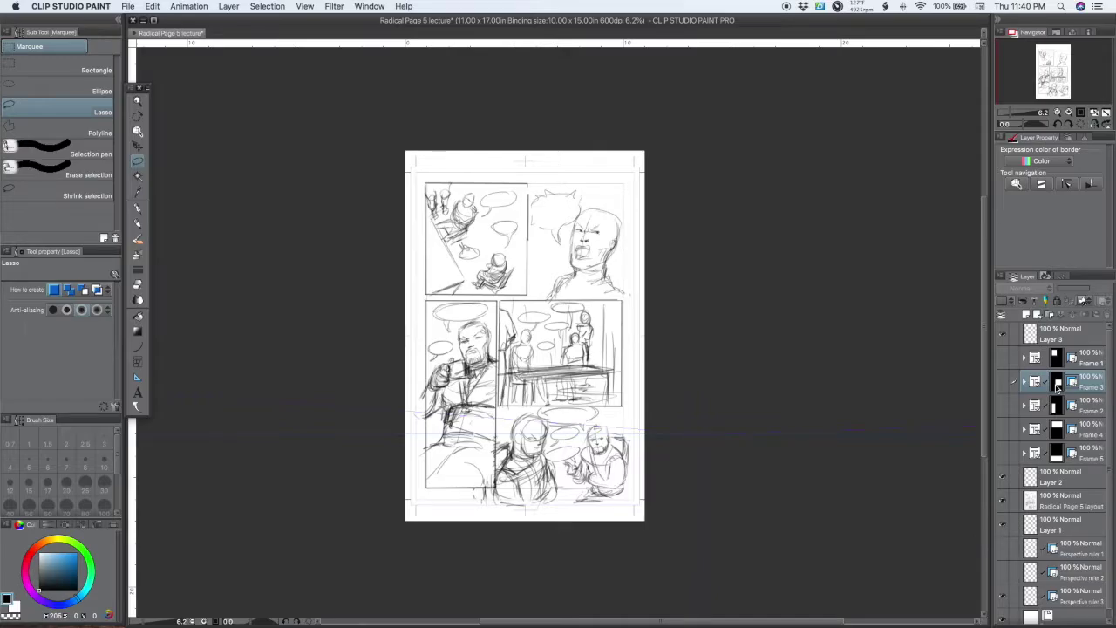
scroll(622, 373, down, 2)
scroll(620, 376, up, 3)
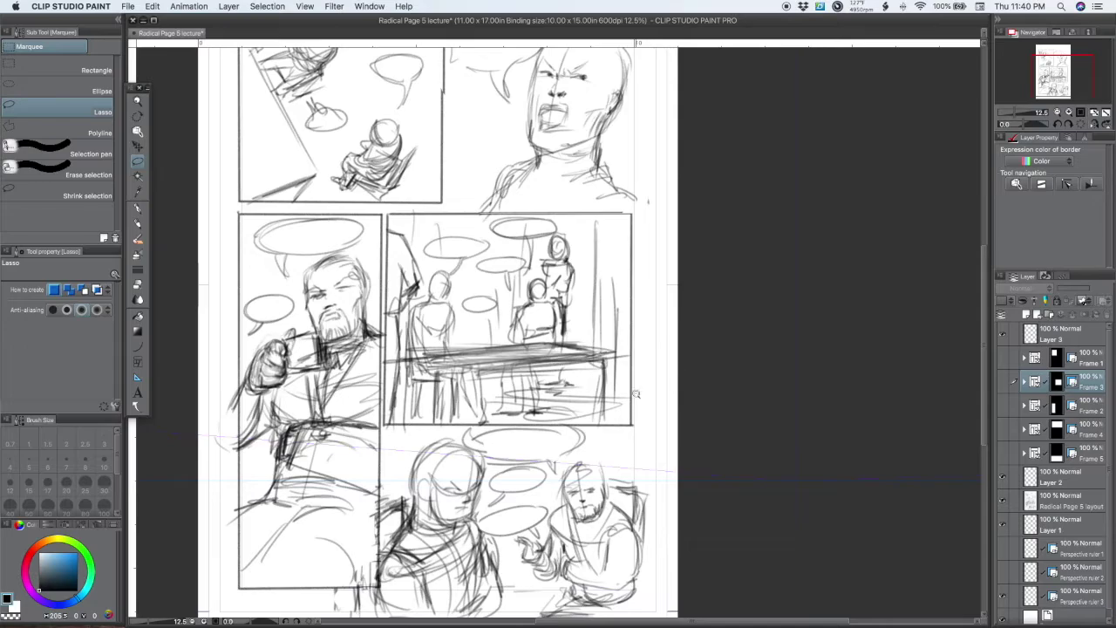
scroll(632, 396, down, 1)
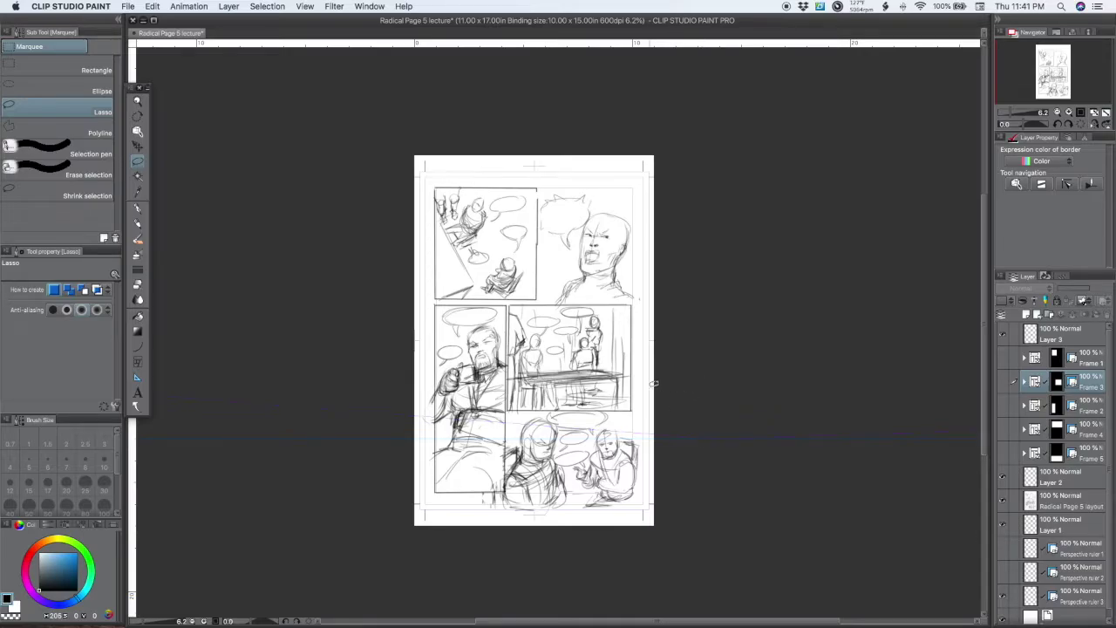
scroll(627, 403, up, 5)
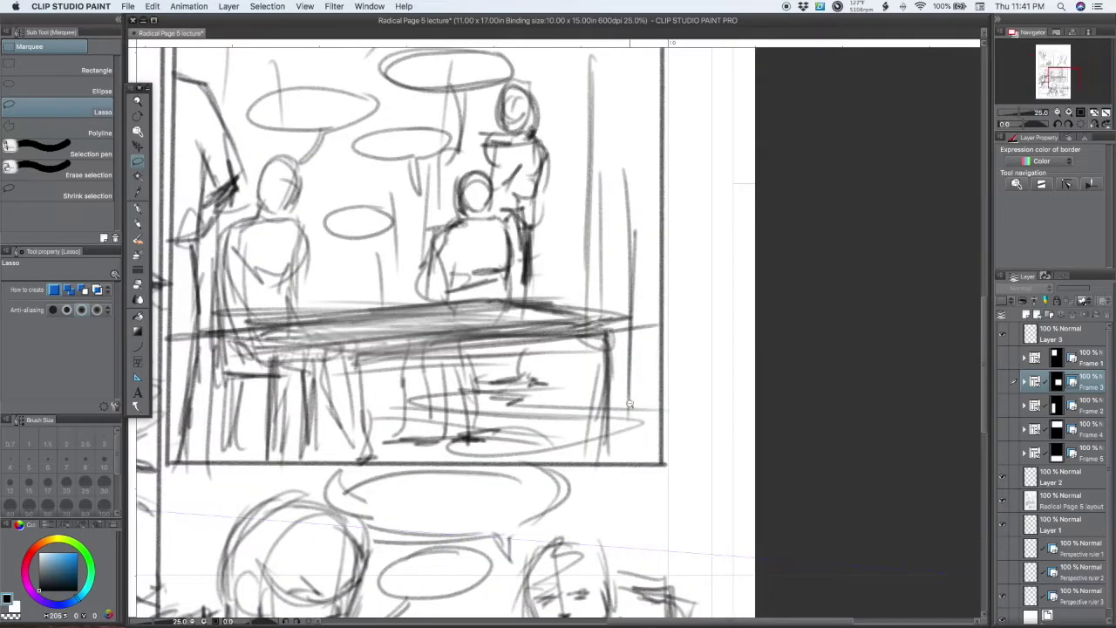
scroll(628, 402, down, 5)
scroll(630, 403, up, 3)
scroll(633, 417, down, 3)
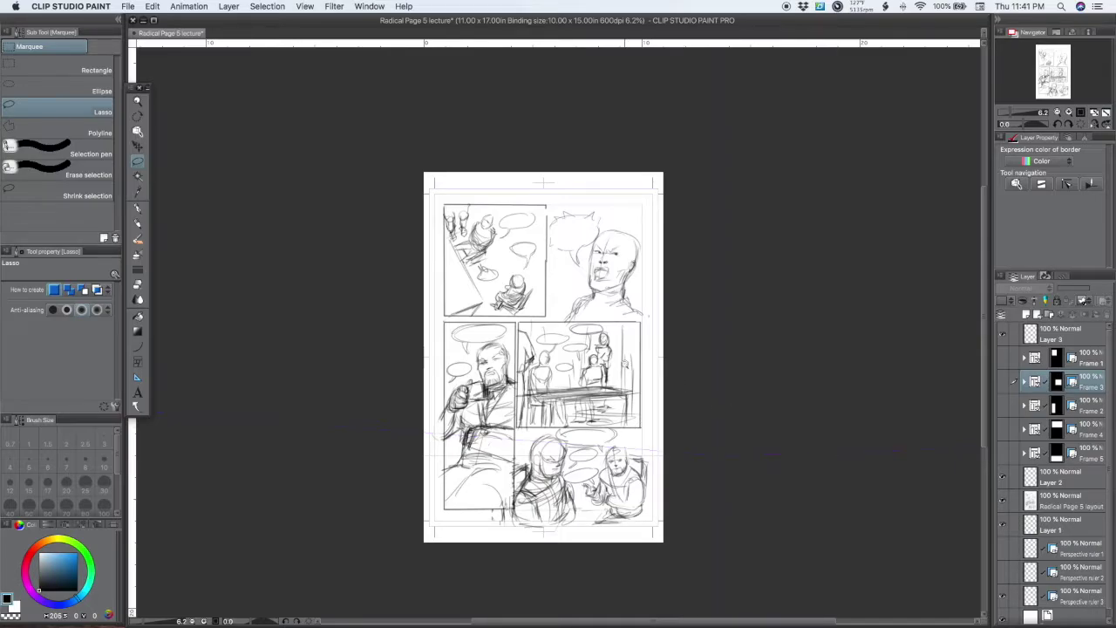
scroll(626, 365, down, 1)
scroll(630, 372, up, 1)
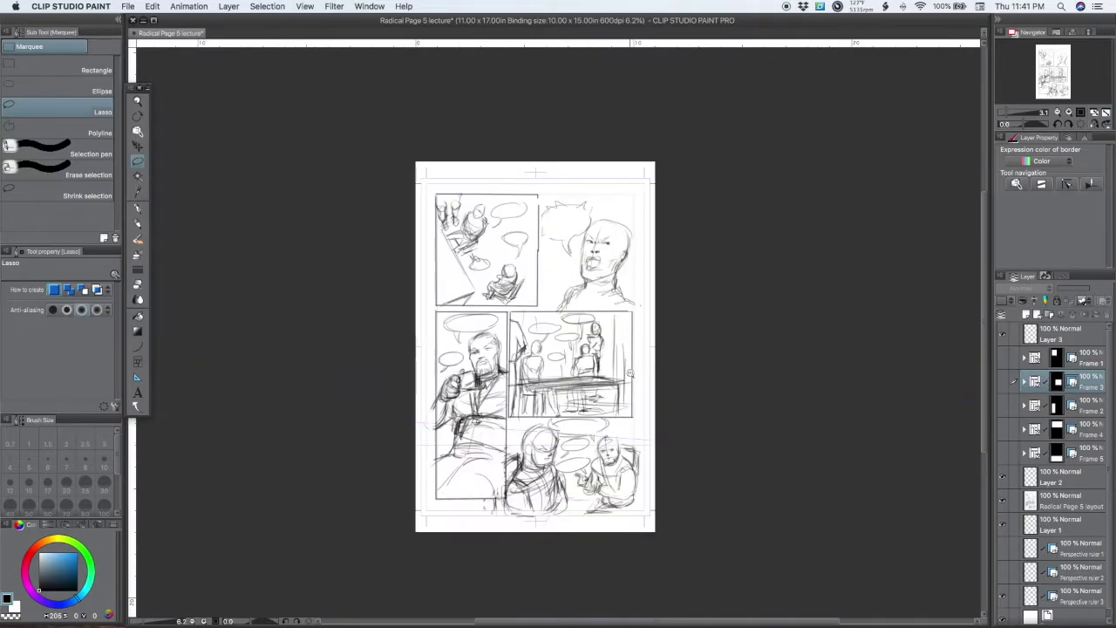
scroll(629, 373, up, 1)
scroll(655, 376, down, 1)
scroll(641, 378, up, 1)
scroll(630, 387, down, 1)
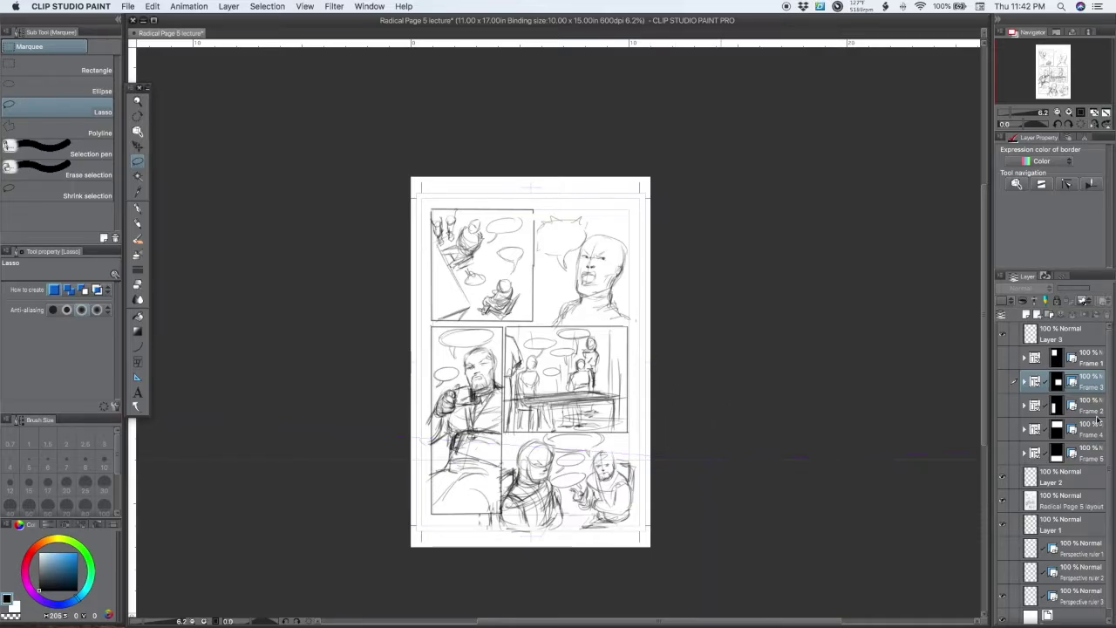
- Toggle the visibility of the Radical Page 5 layout layer to check what it contains, leaving it shown
scroll(1105, 438, down, 1)
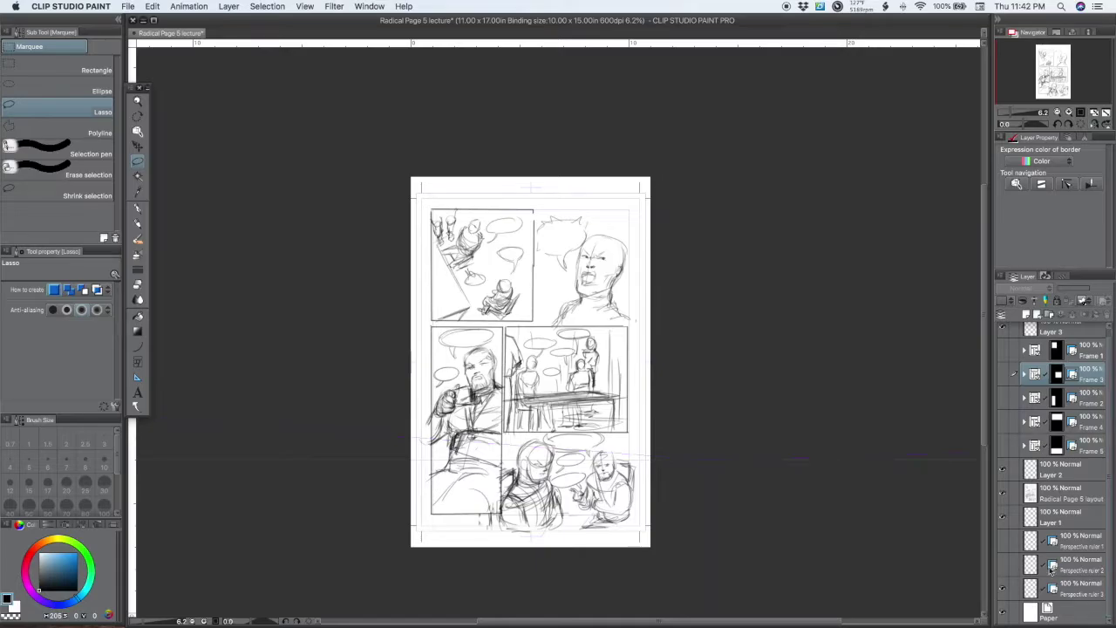
click(1002, 493)
click(1002, 493)
click(1001, 496)
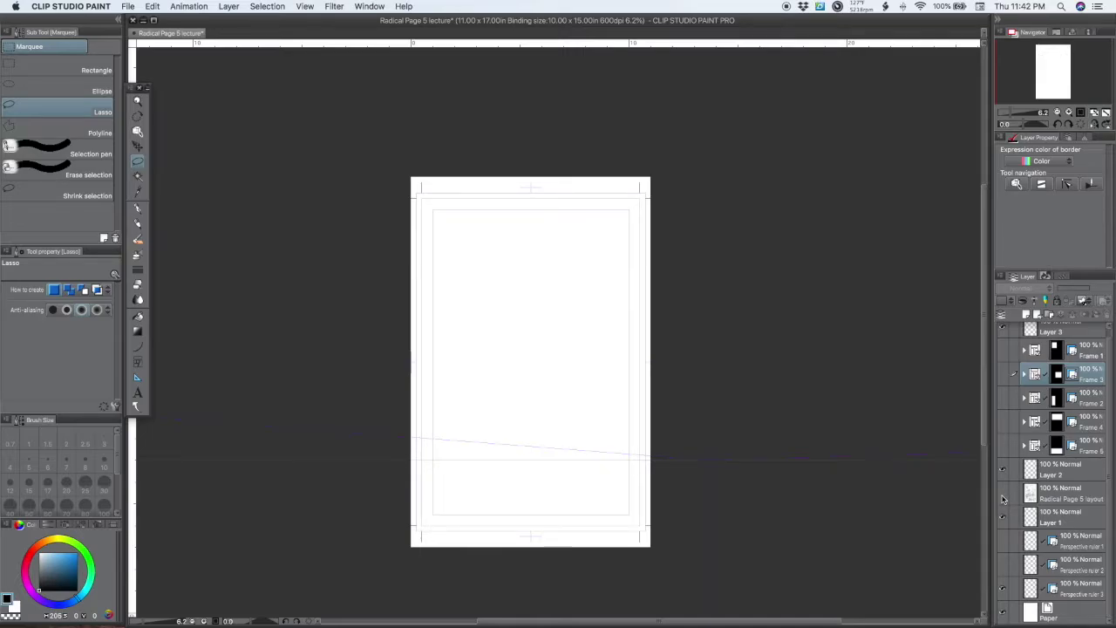
click(1002, 496)
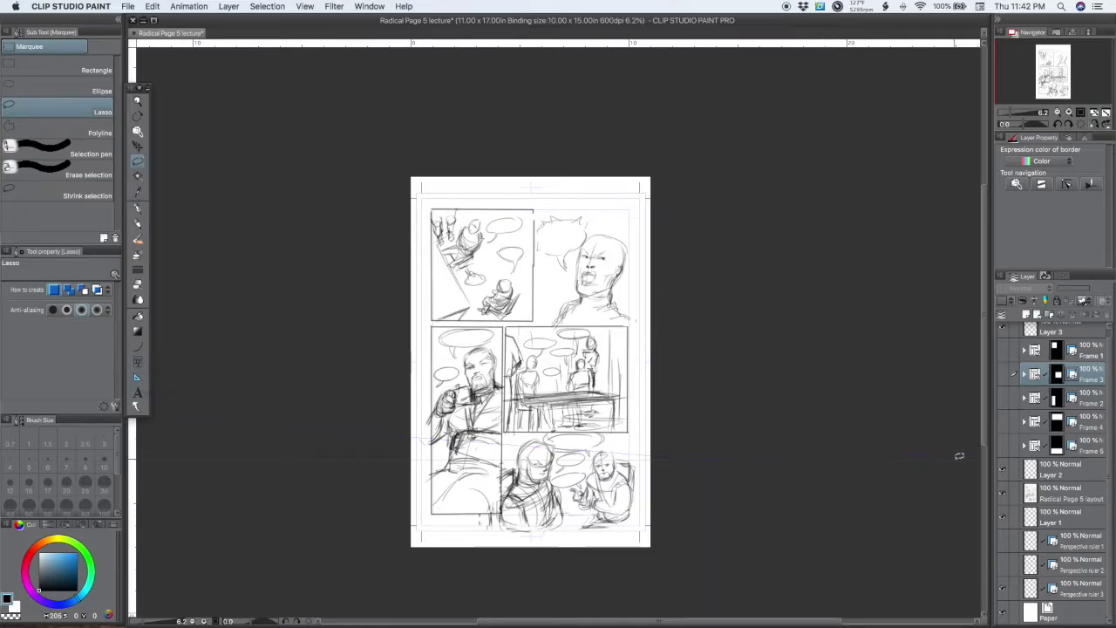
- Show the Frame 1 folder, expand it and toggle its BG and frame background layers to inspect the panel's contents
click(1033, 353)
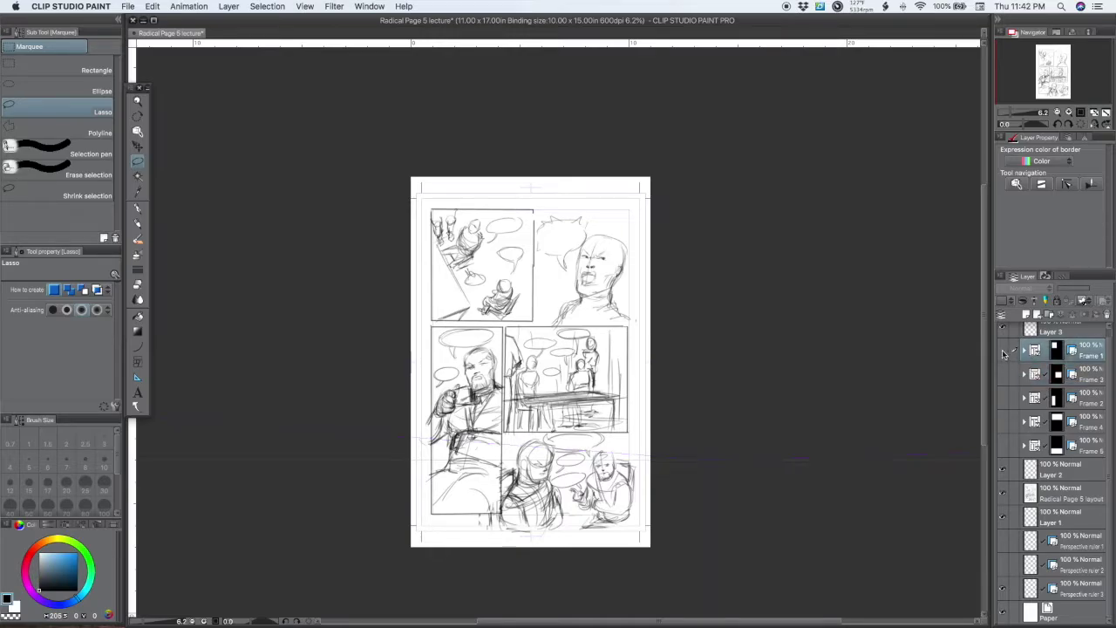
click(1002, 351)
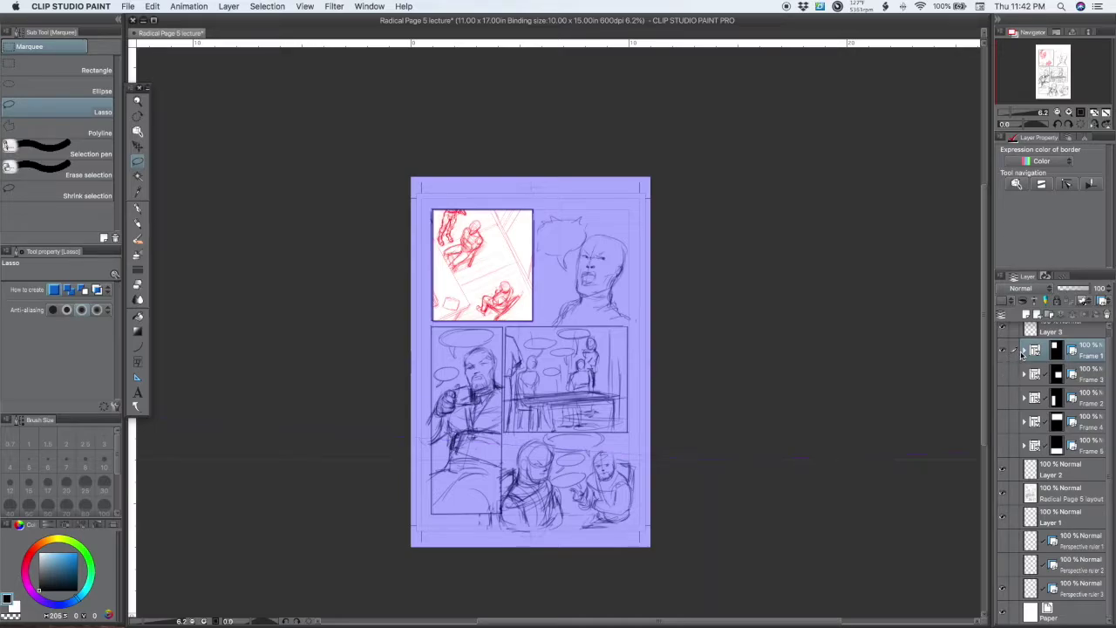
click(1023, 350)
click(1003, 492)
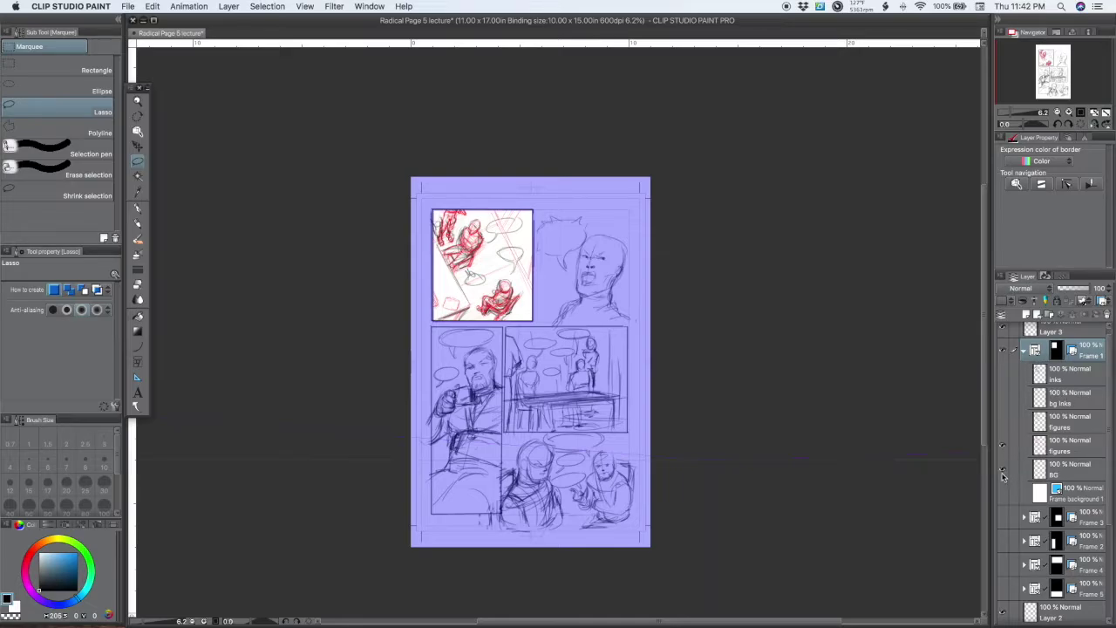
click(1003, 471)
click(1004, 472)
click(1003, 493)
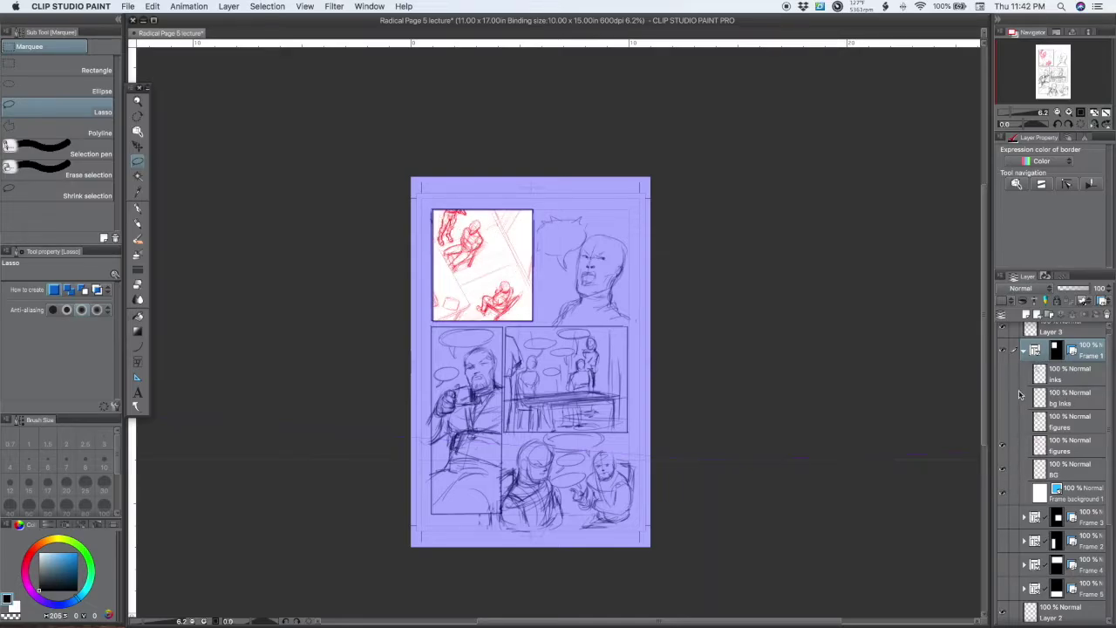
- Compare the page with and without Frame 1, collapse its folder and leave it hidden
click(1004, 351)
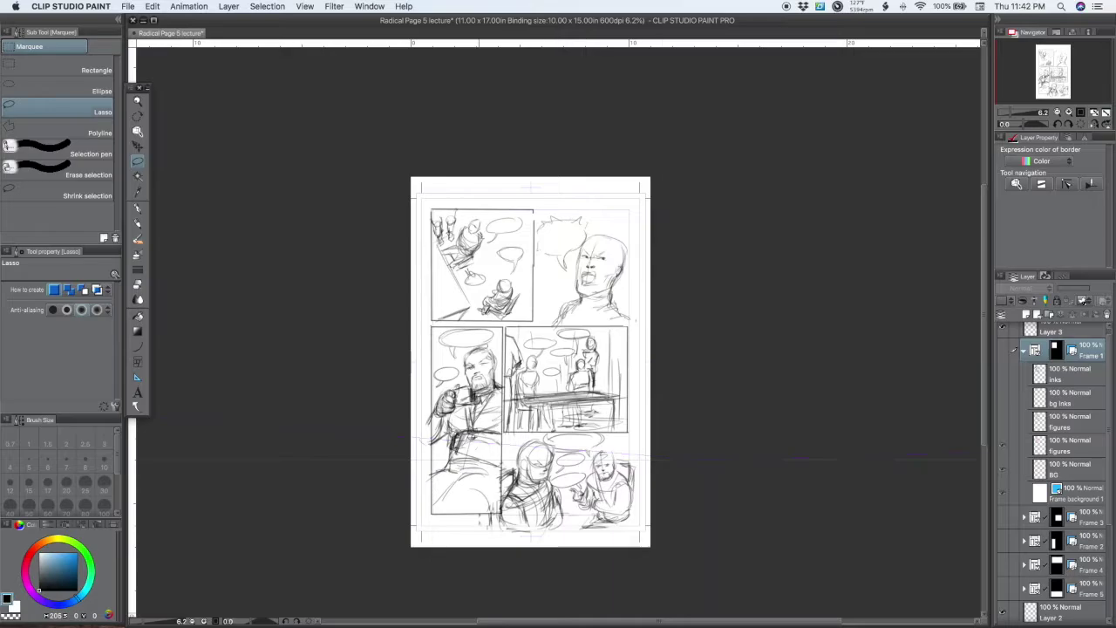
click(1003, 352)
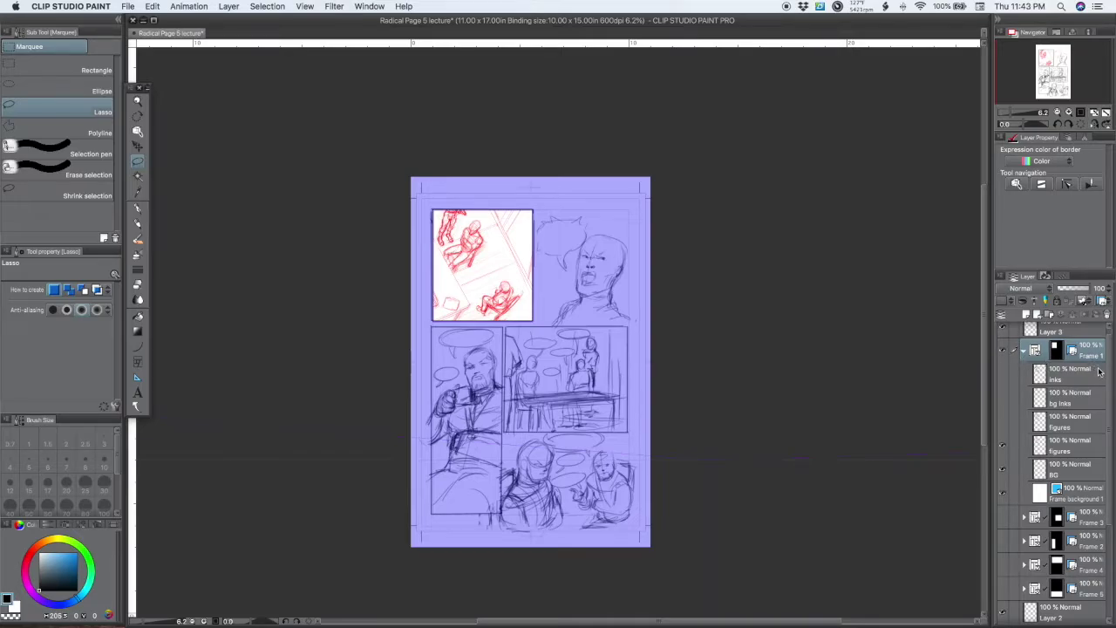
click(1025, 351)
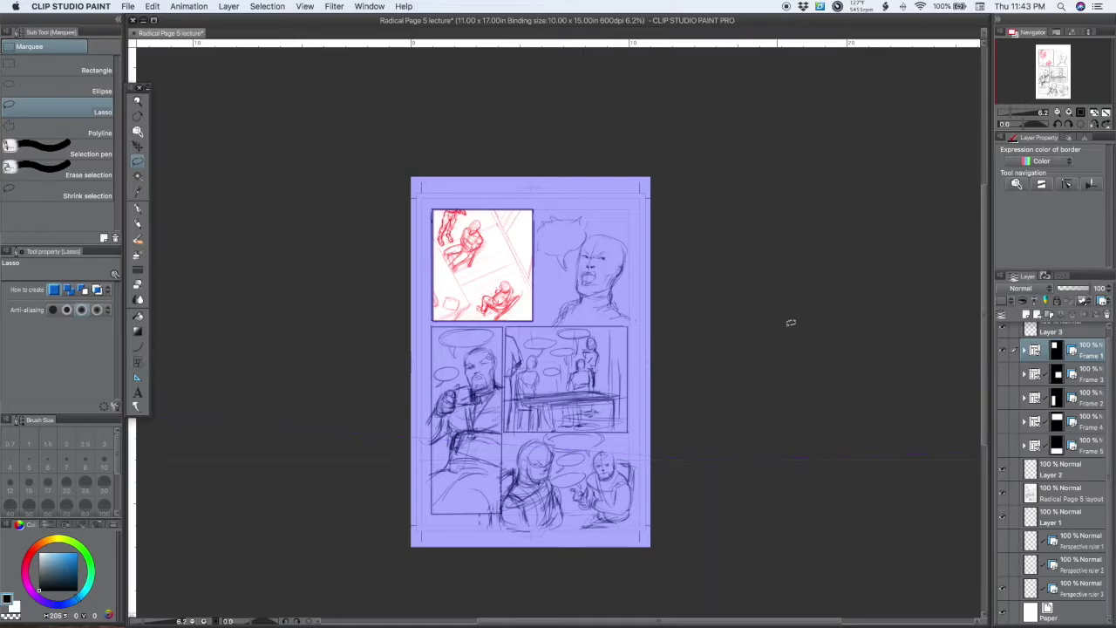
click(1005, 350)
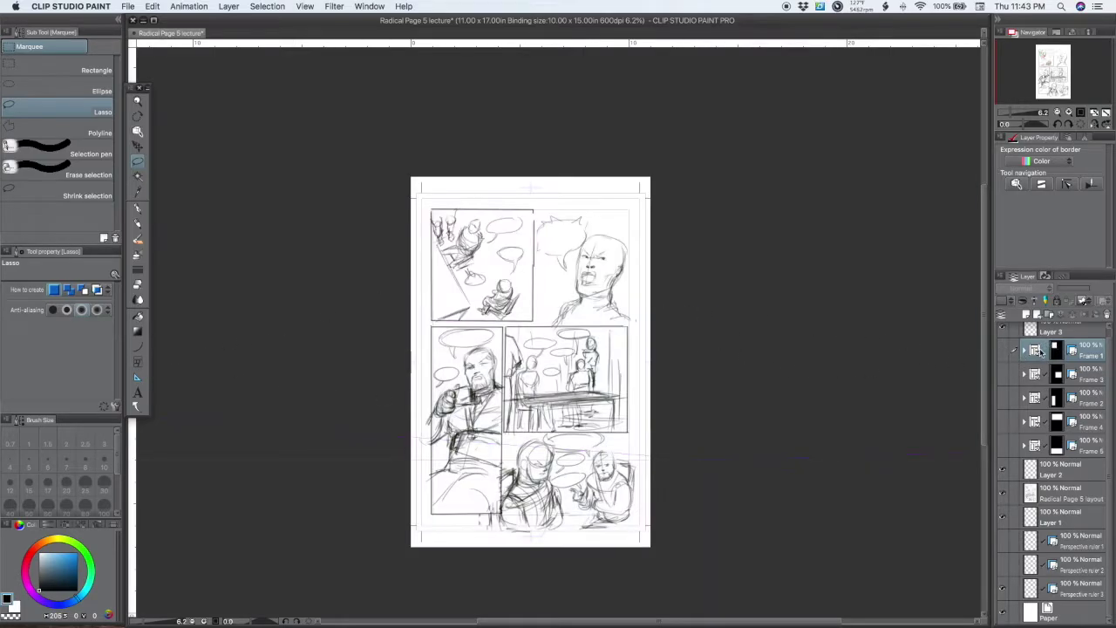
- Draw a rectangle frame with a 25.0 border around the page's first panel, in a new folder with the inside filled
click(137, 360)
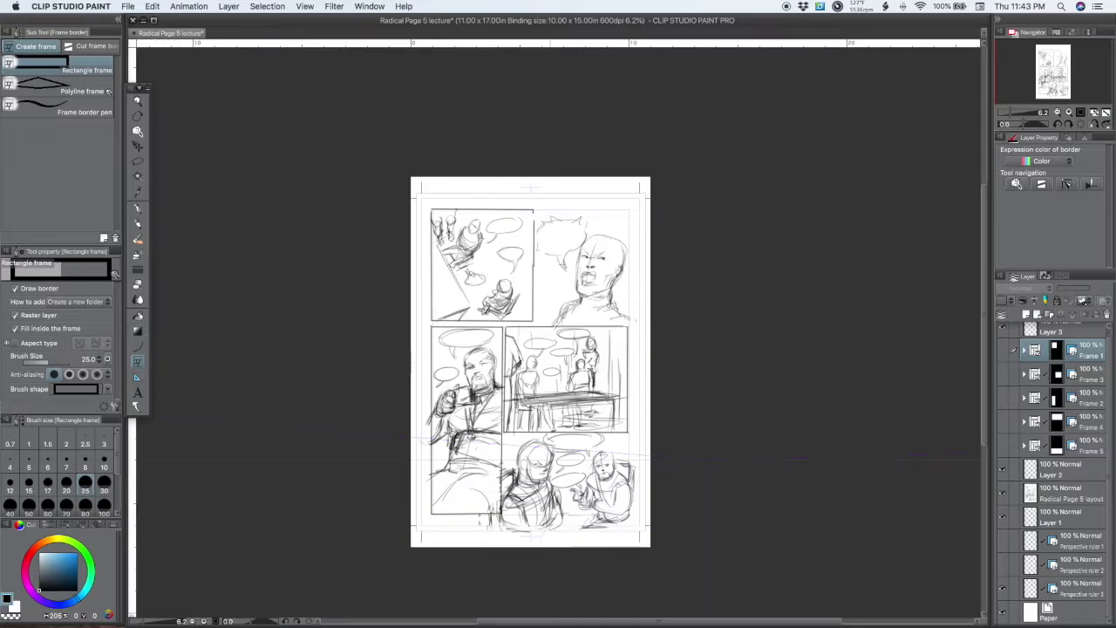
drag(431, 210, 533, 321)
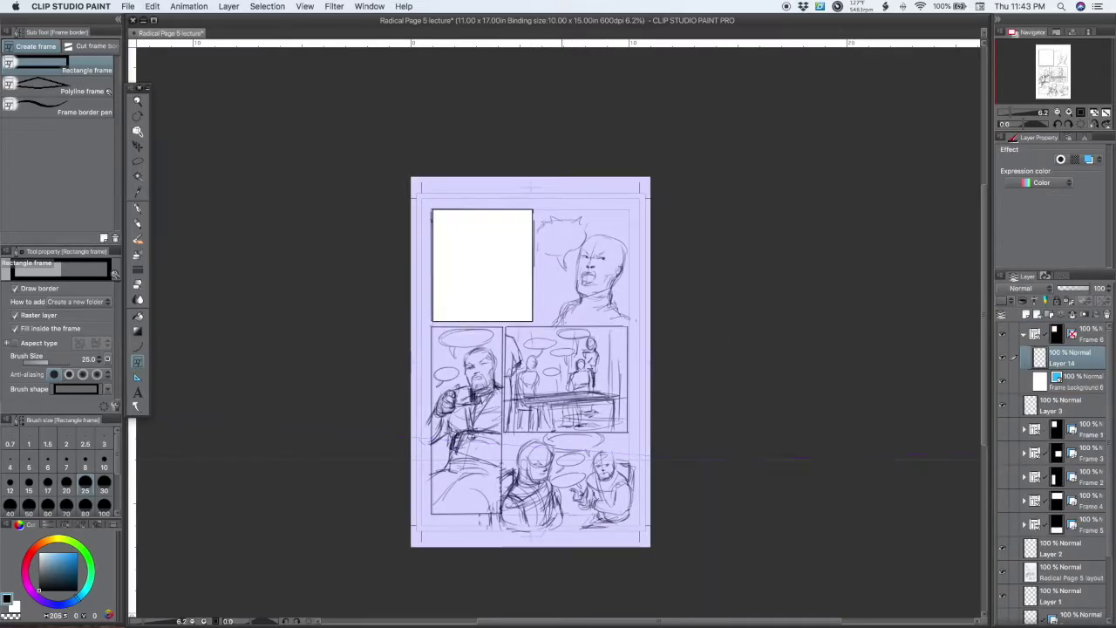
scroll(547, 293, up, 2)
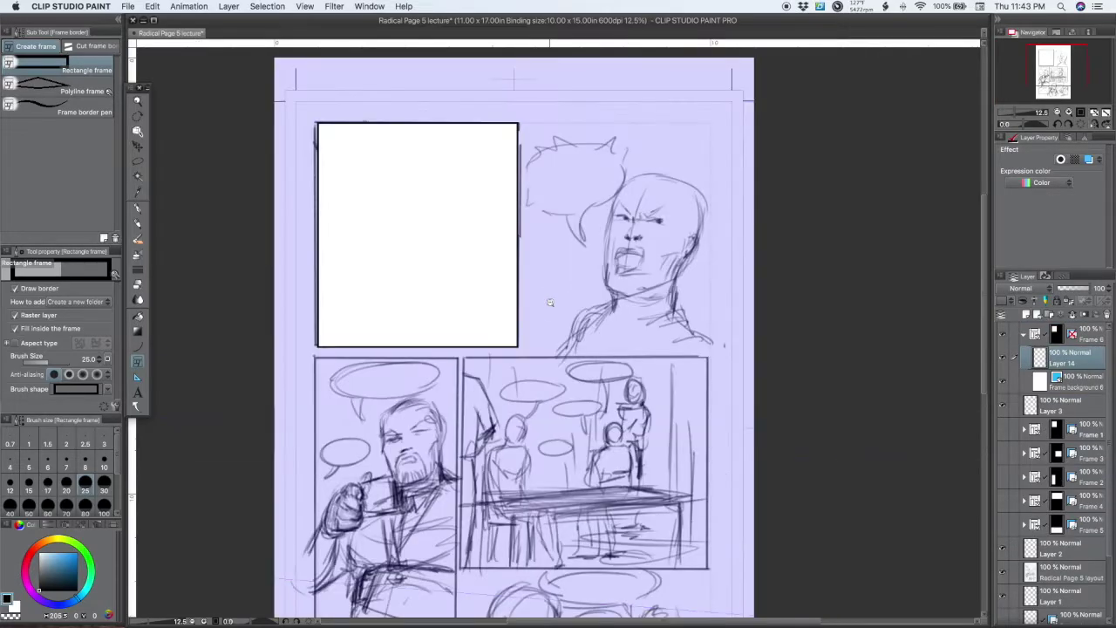
scroll(548, 304, down, 2)
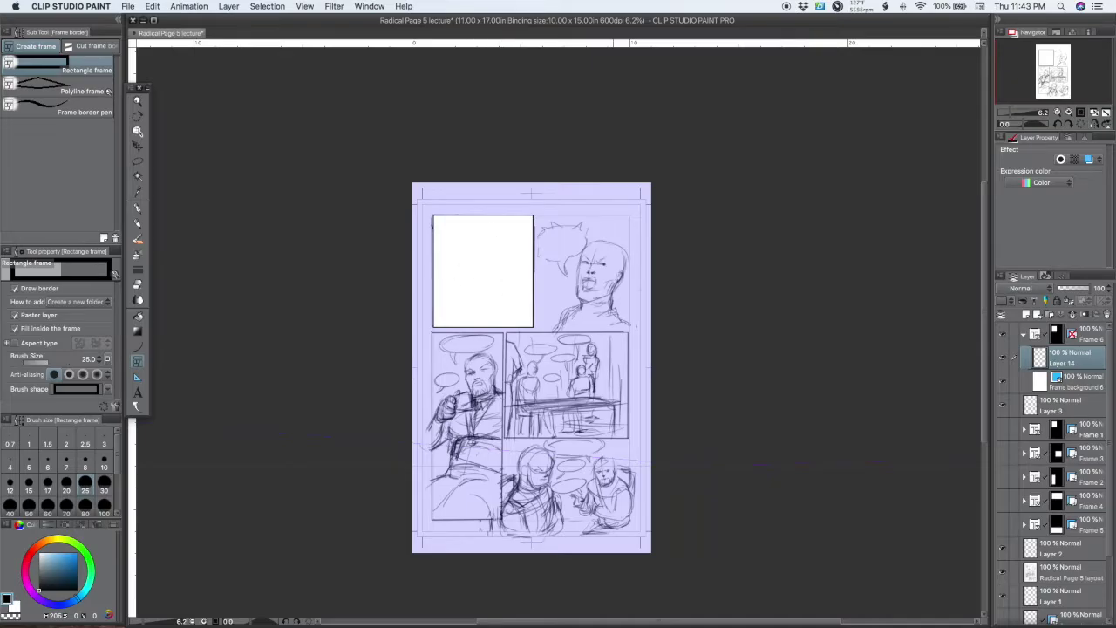
- Check the new frame folder's visibility and hide its white background layer to reveal the rough sketch underneath
click(1025, 337)
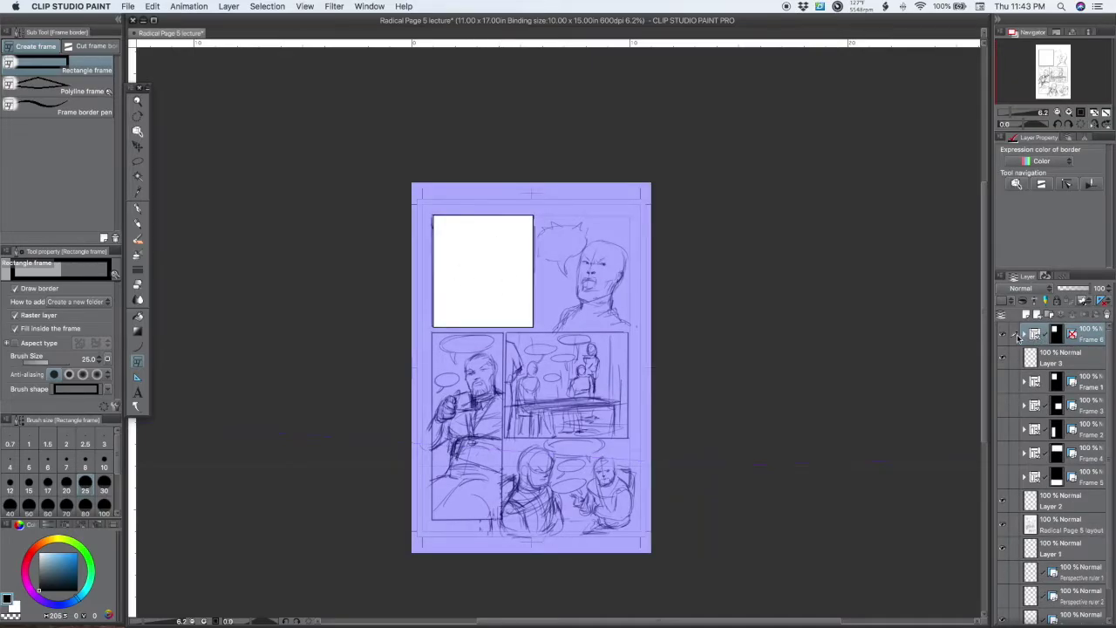
click(1001, 337)
click(1001, 336)
click(1025, 335)
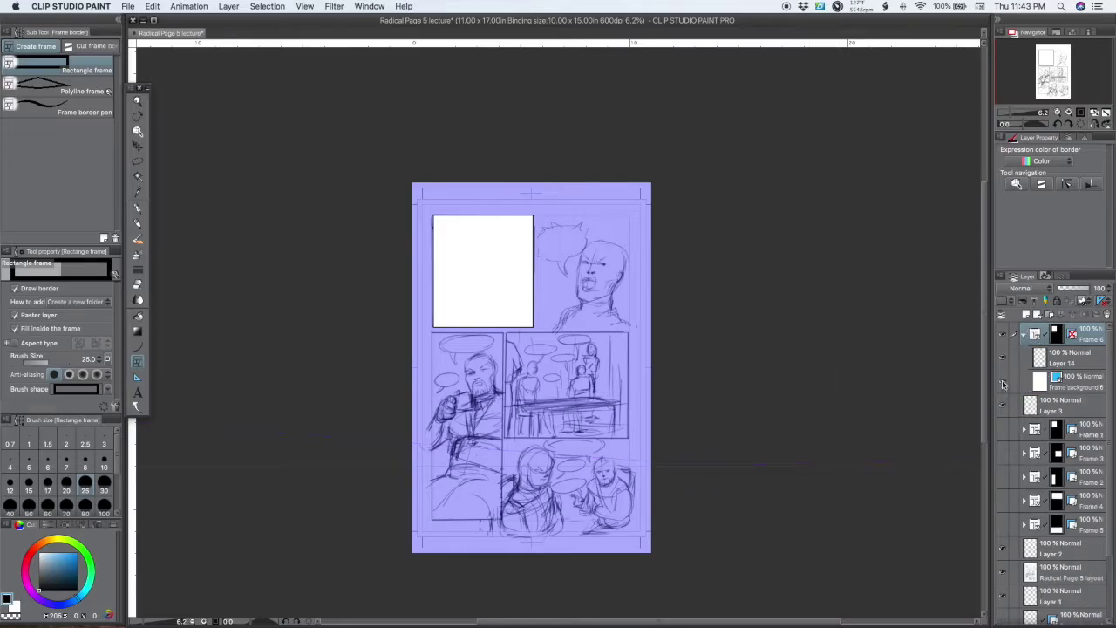
click(1003, 384)
click(1005, 383)
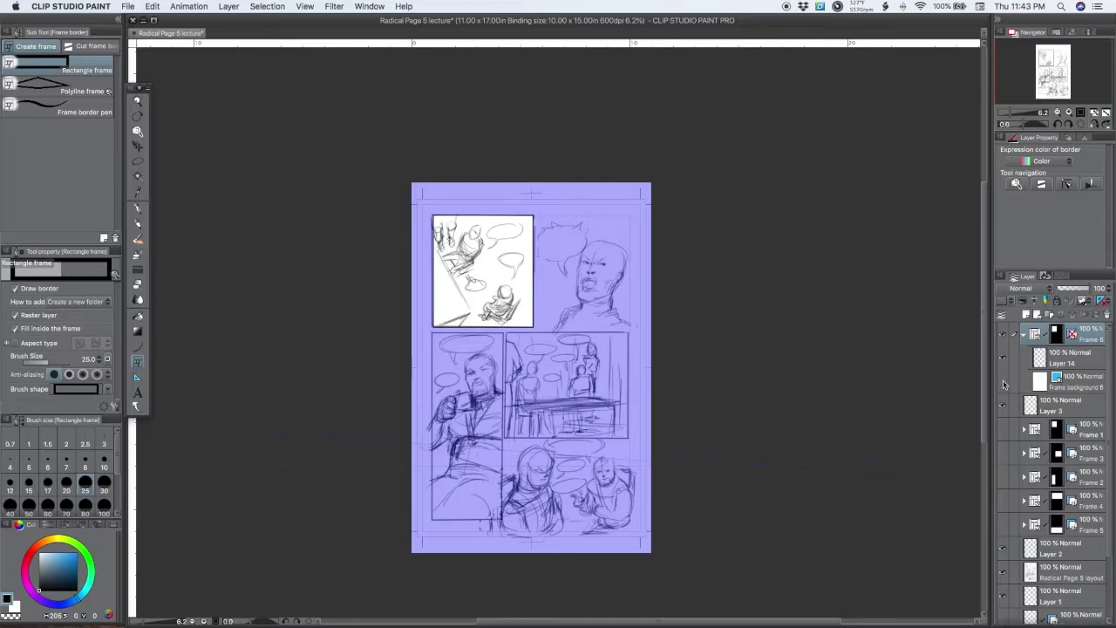
click(1002, 384)
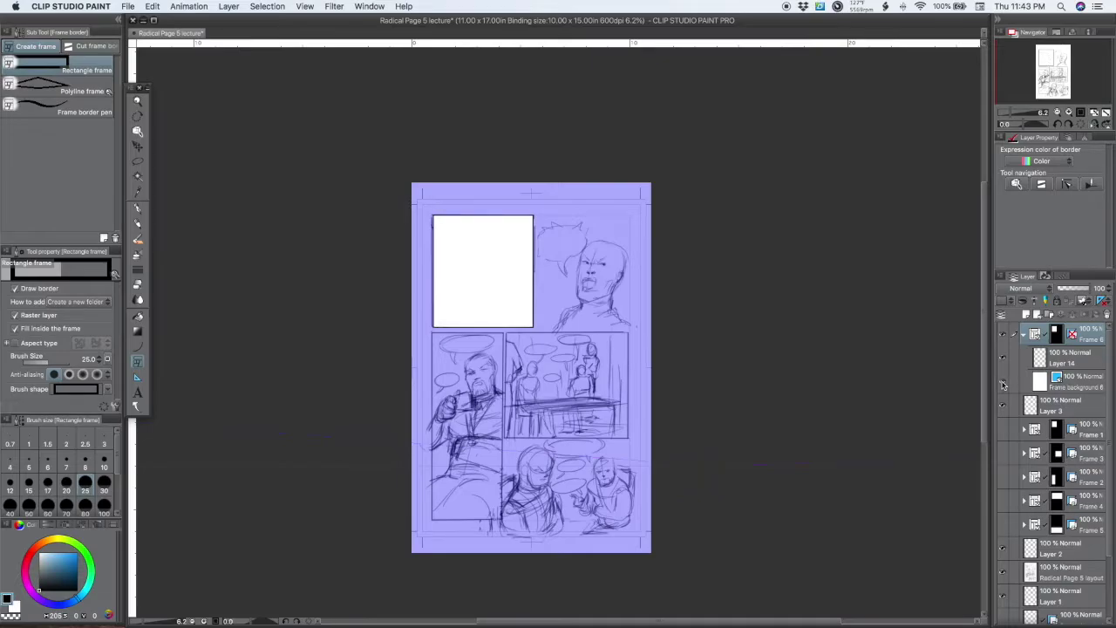
click(1002, 384)
- Lower the opacity of the Radical Page 5 layout layer to 32%
scroll(1101, 538, down, 3)
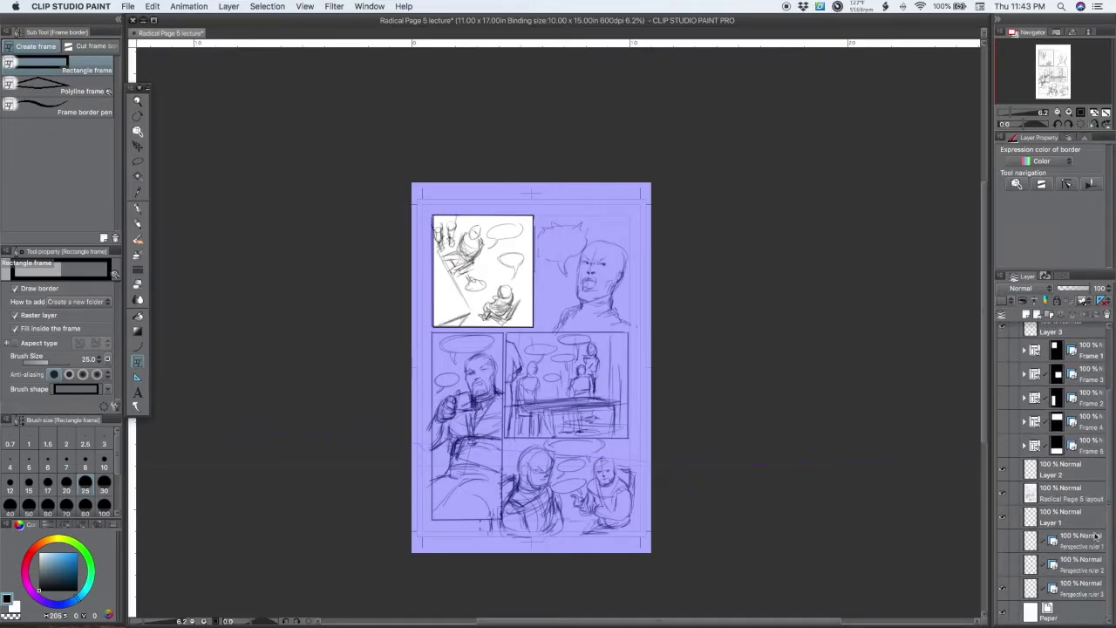
click(1034, 497)
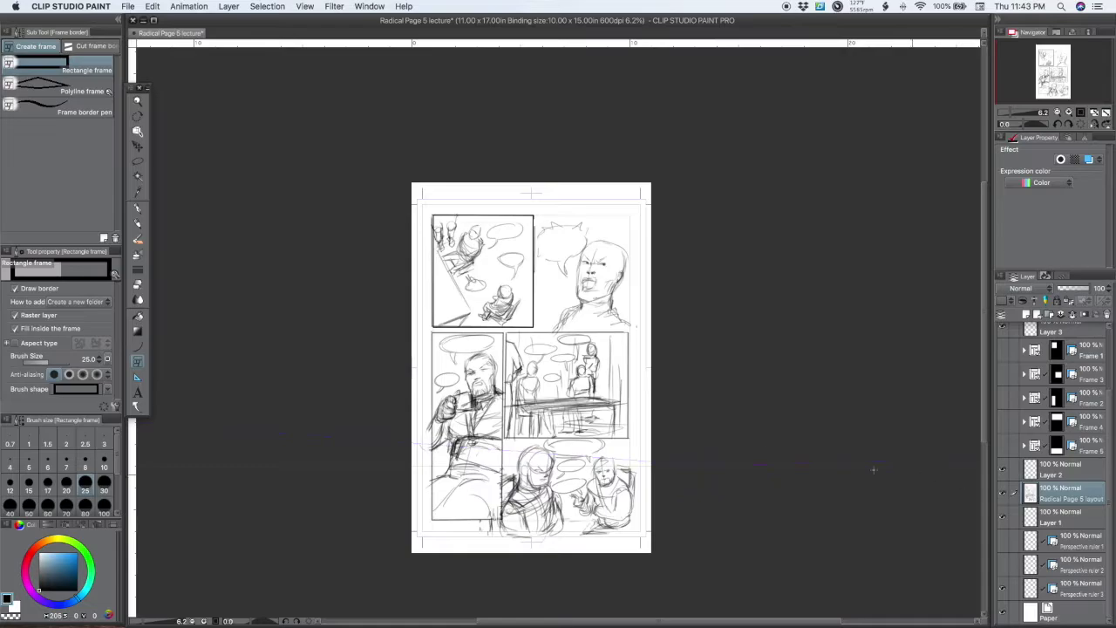
click(1072, 289)
drag(1065, 290, 1068, 293)
- Select the empty drawing layer inside the new frame folder and enlarge the first panel
scroll(1055, 471, up, 3)
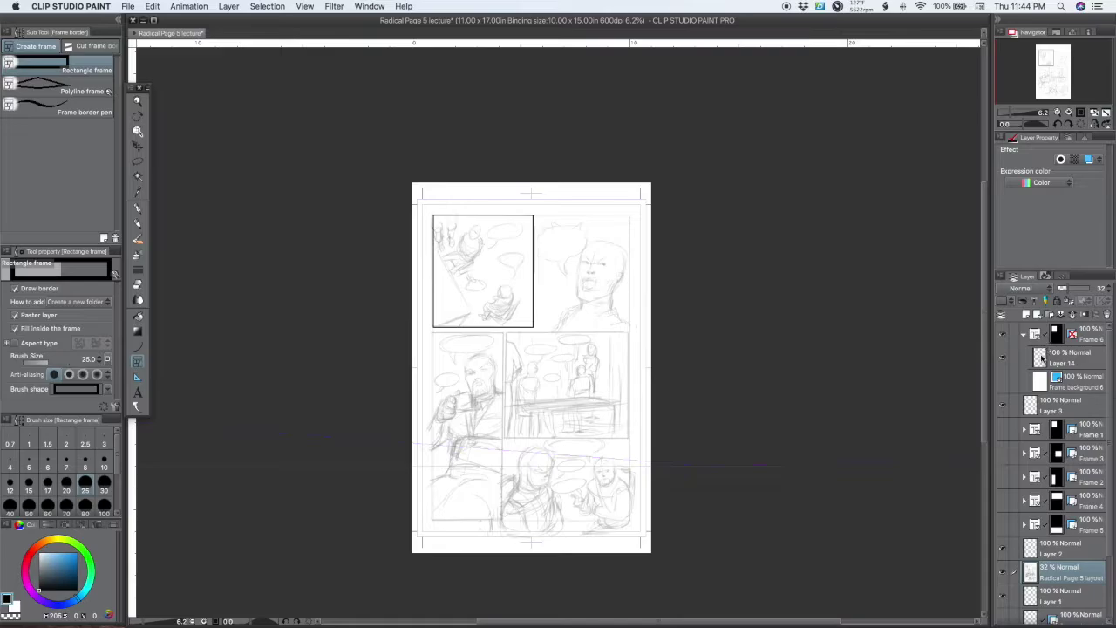
click(1075, 353)
click(499, 275)
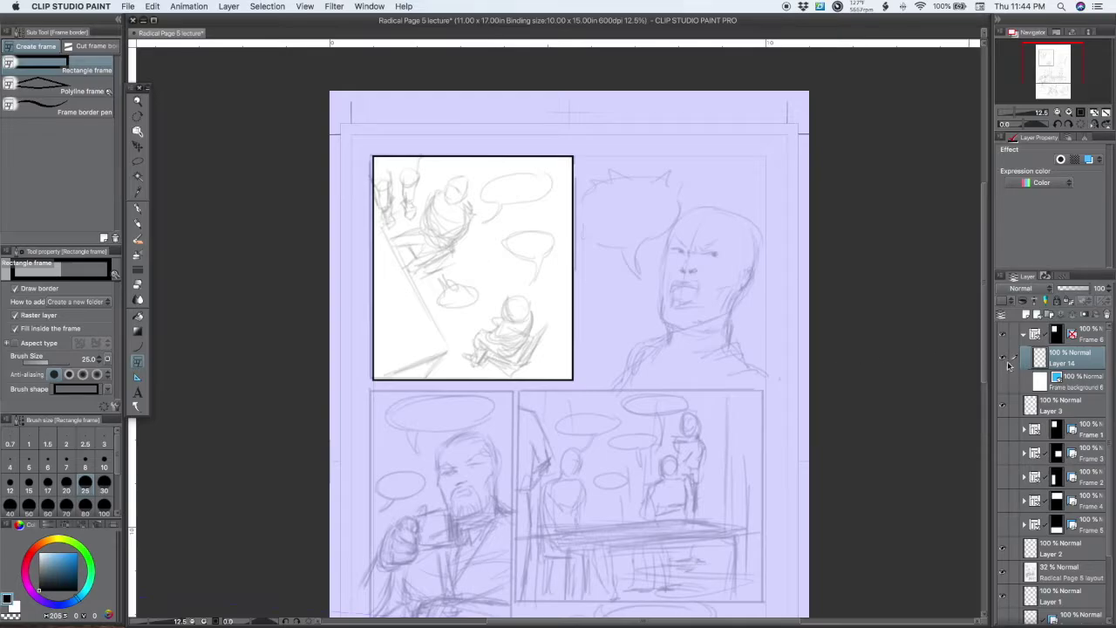
- Collapse and hide the new frame folder, and show the existing Frame 1 folder in its place
click(1036, 339)
click(1023, 335)
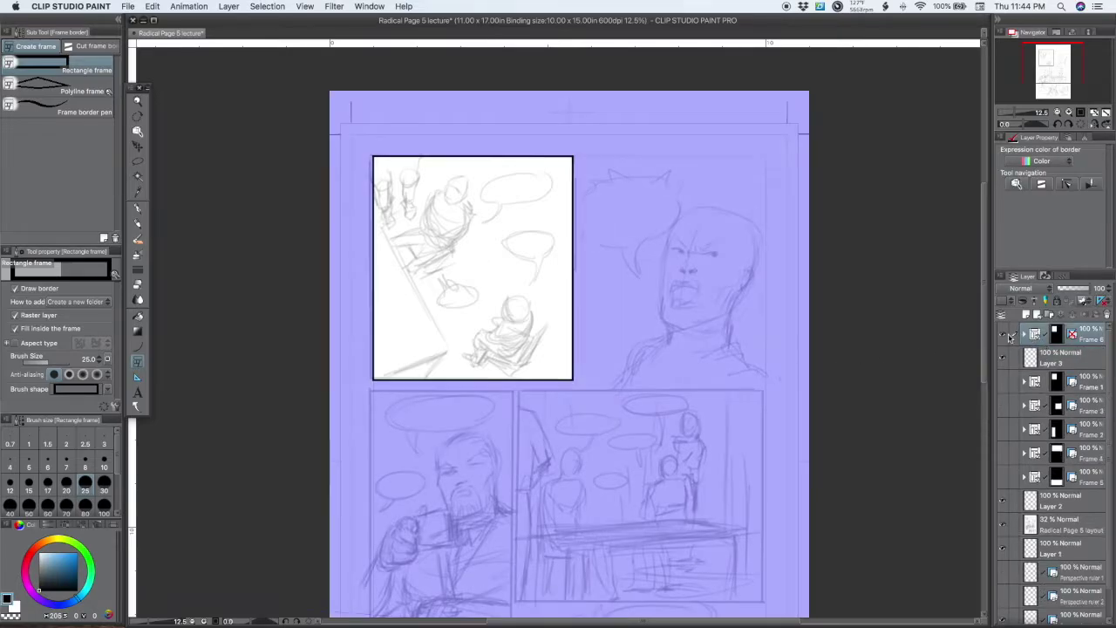
click(1002, 334)
click(1002, 381)
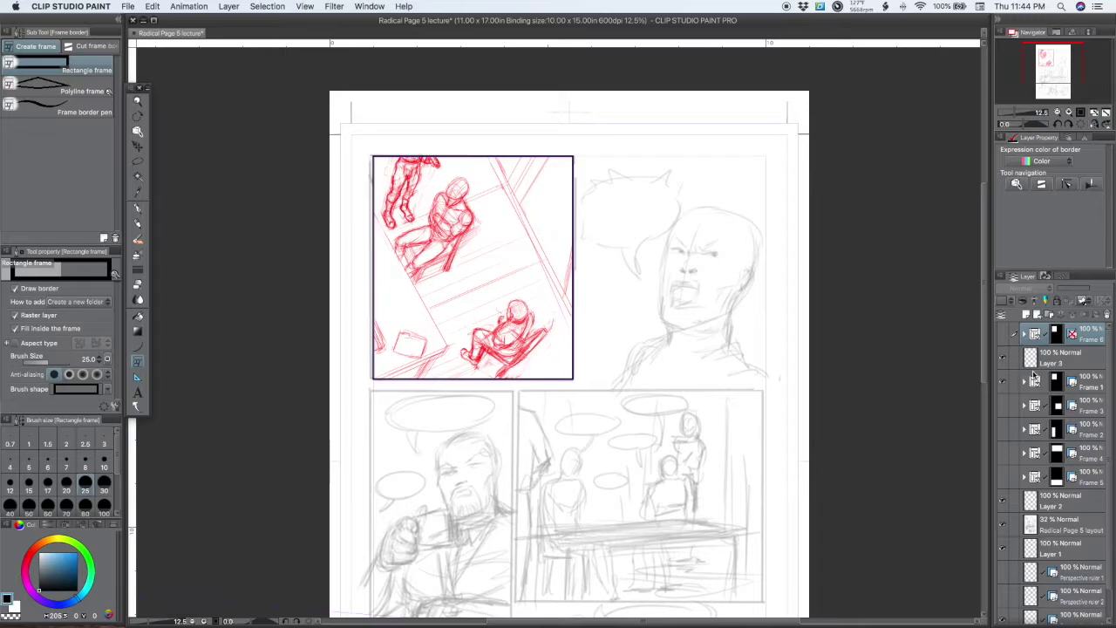
- Show the Perspective ruler 1 layer over the page
scroll(1100, 427, down, 1)
scroll(1100, 427, down, 1)
click(1002, 543)
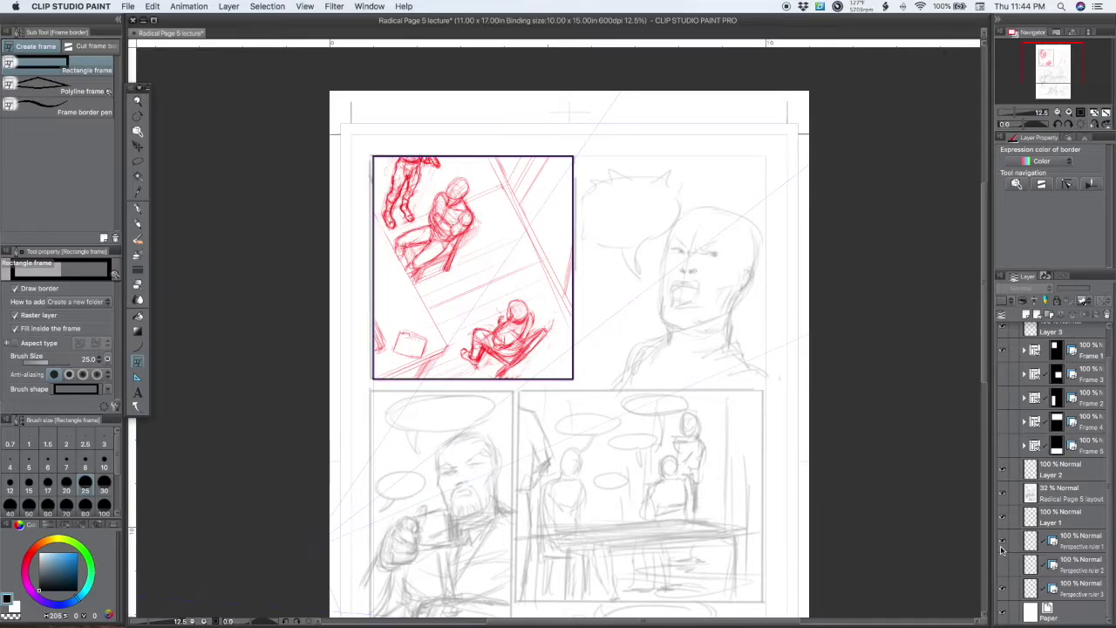
- Toggle the visibility of the Perspective ruler 1, 2 and 3 layers to compare the guides prepared for the page
click(1001, 543)
click(1001, 543)
click(1003, 543)
click(1002, 566)
click(1001, 567)
click(1001, 590)
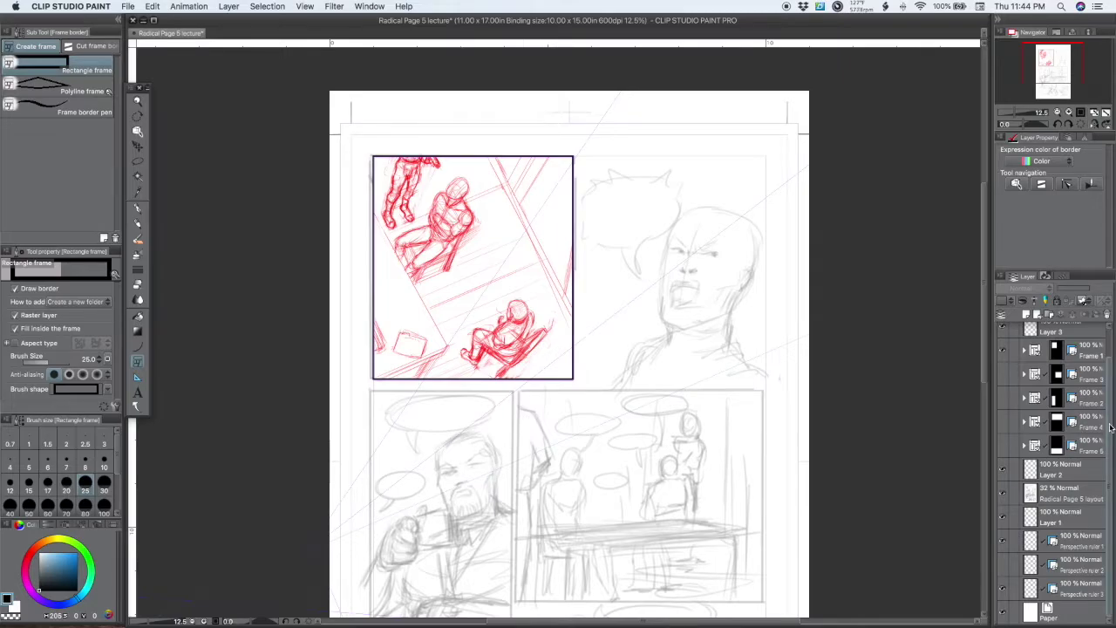
- Expand the Frame 1 folder and select its red rough figures layer
scroll(1085, 384, up, 1)
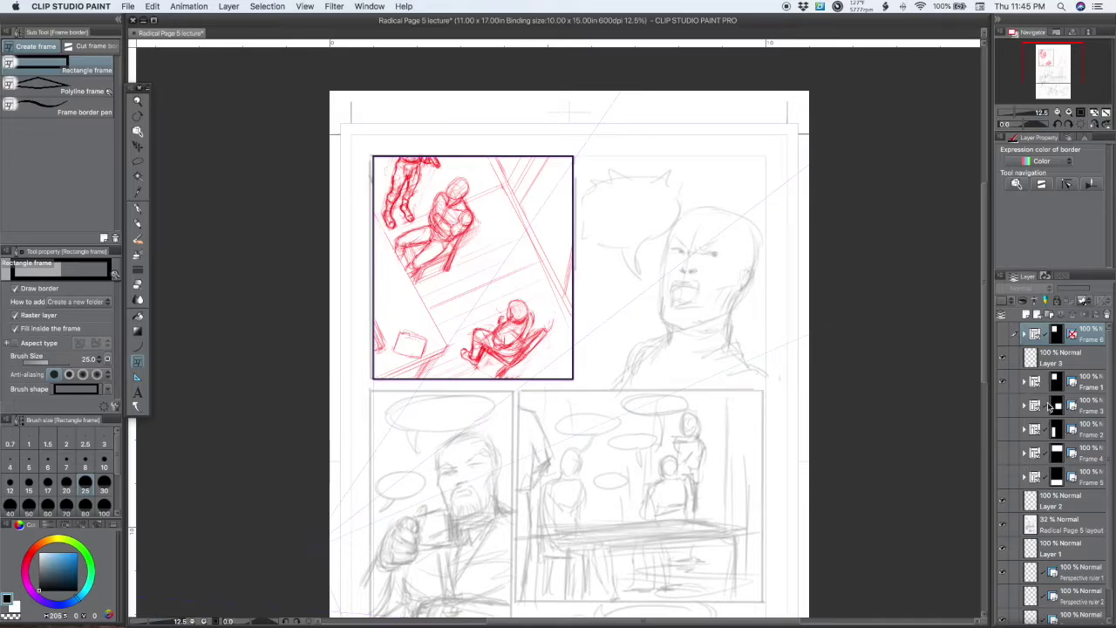
click(1026, 335)
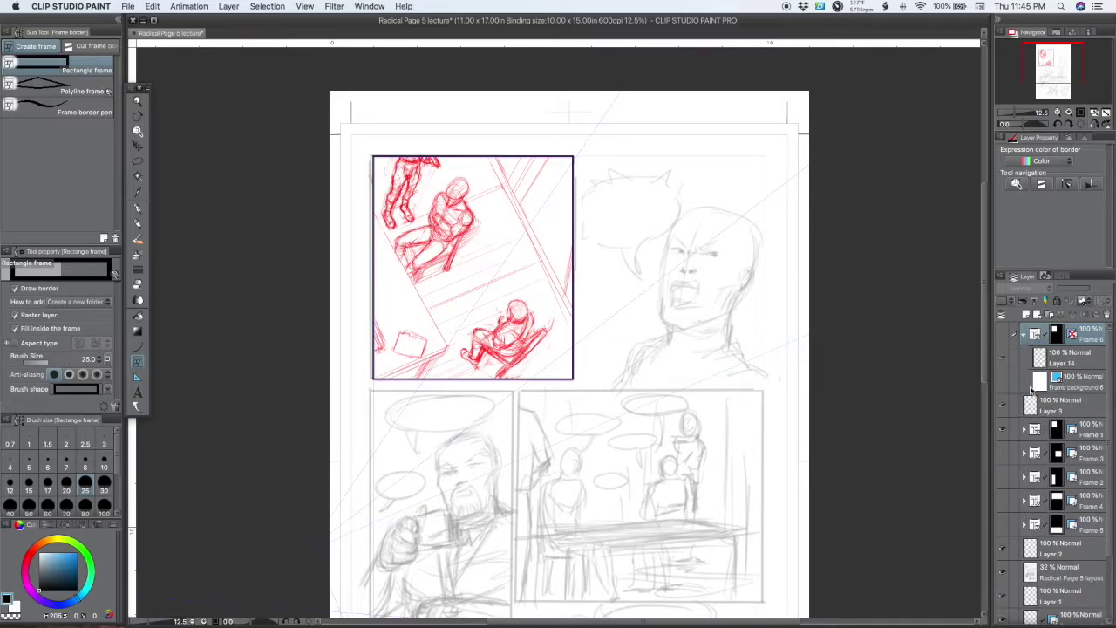
click(1024, 336)
click(1024, 383)
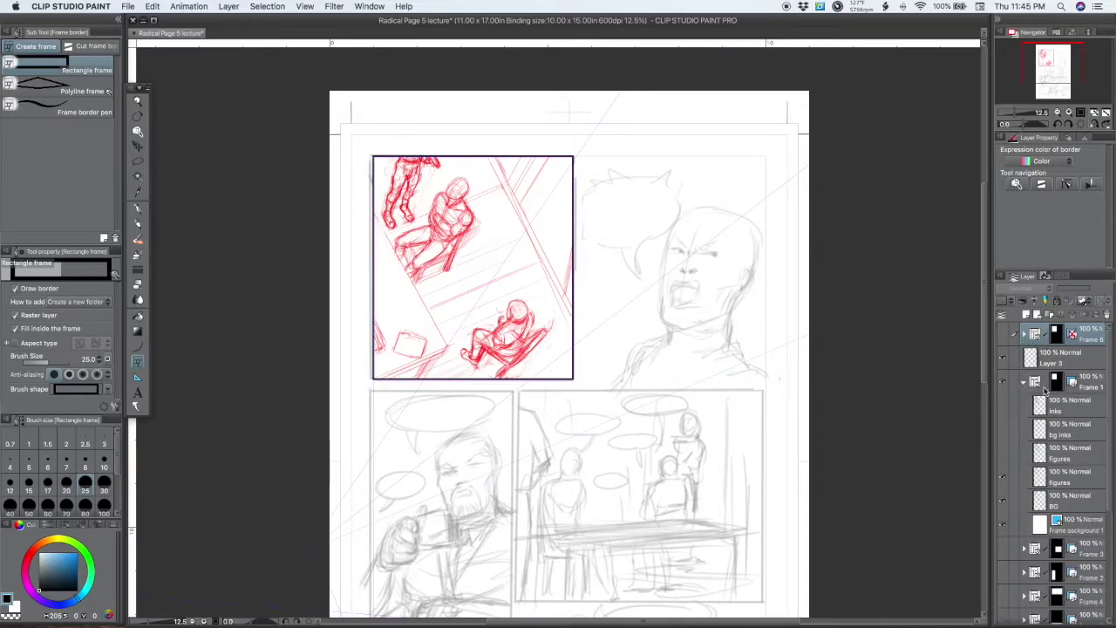
click(1055, 382)
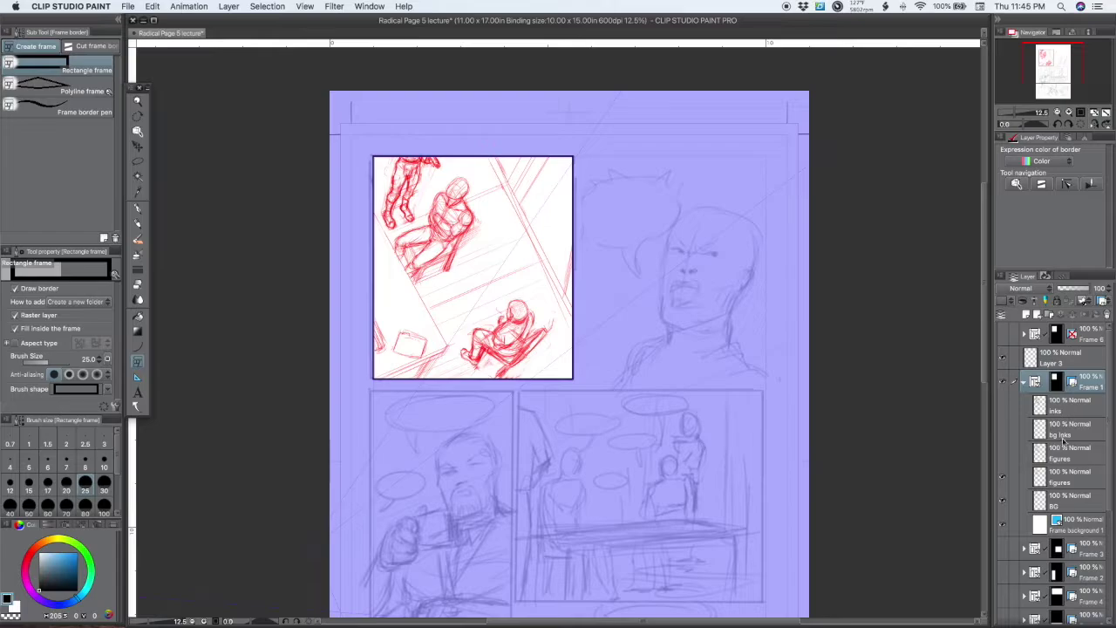
click(1068, 478)
- Toggle the BG and rough figures layers of Frame 1 off and on in turn to view each drawing separately
click(1002, 502)
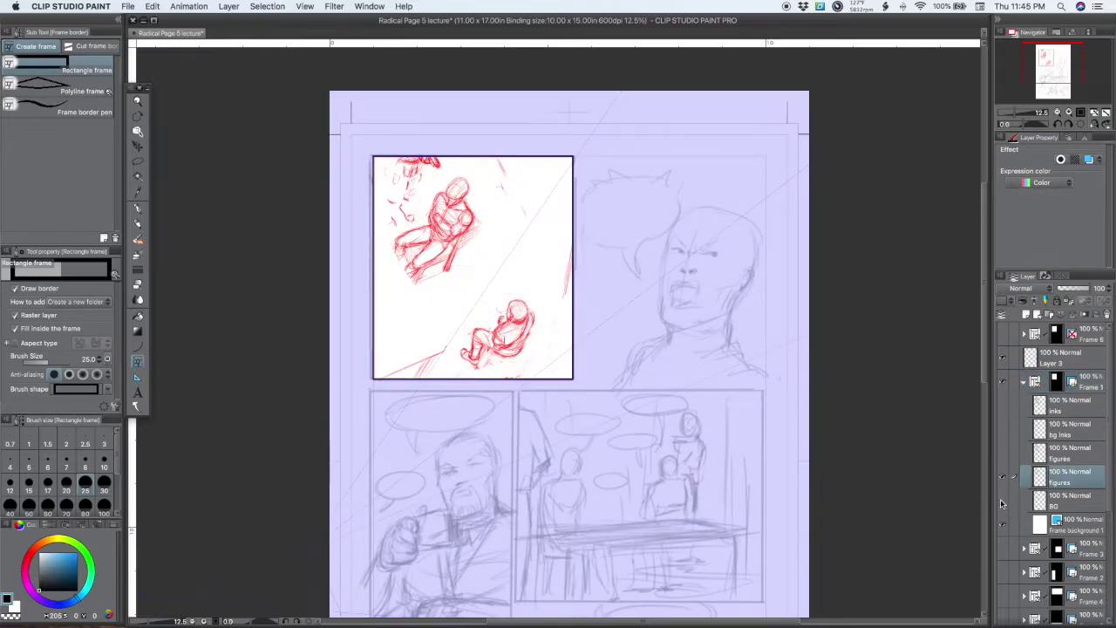
click(1002, 502)
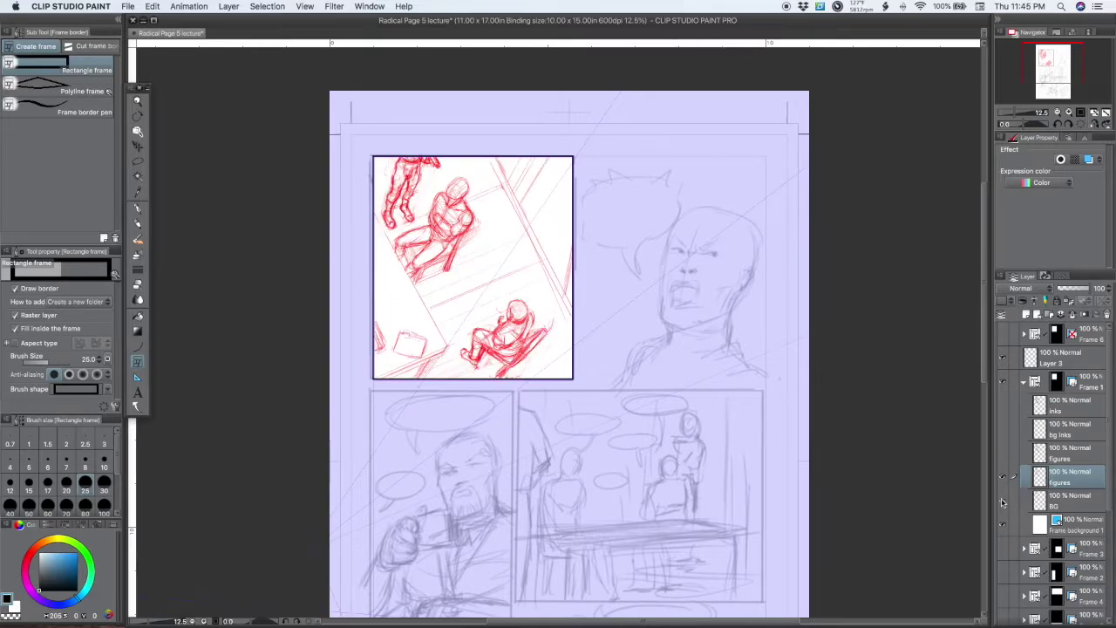
click(1002, 501)
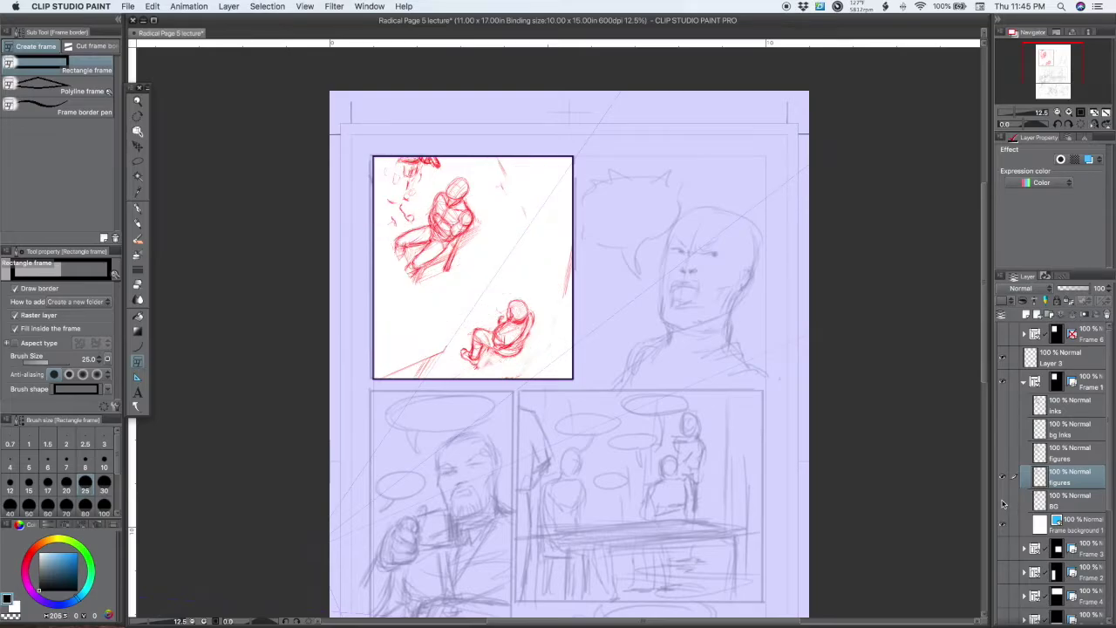
click(1002, 501)
click(1002, 478)
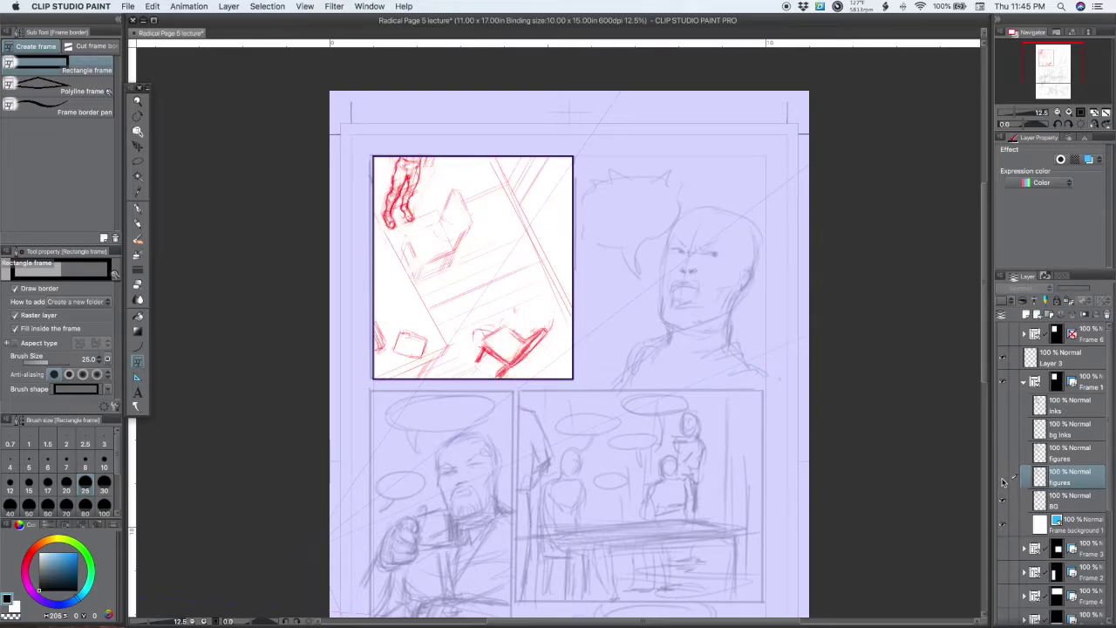
click(1002, 478)
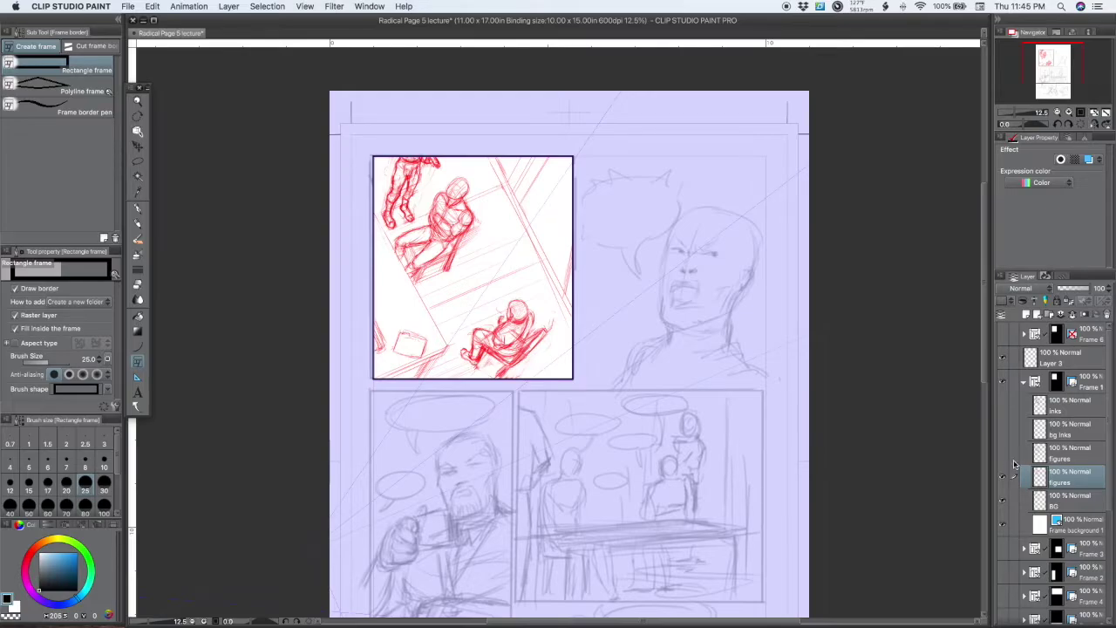
- Compare the two figures layers in Frame 1 by switching their visibility, ending with only the red rough figures shown
click(1003, 478)
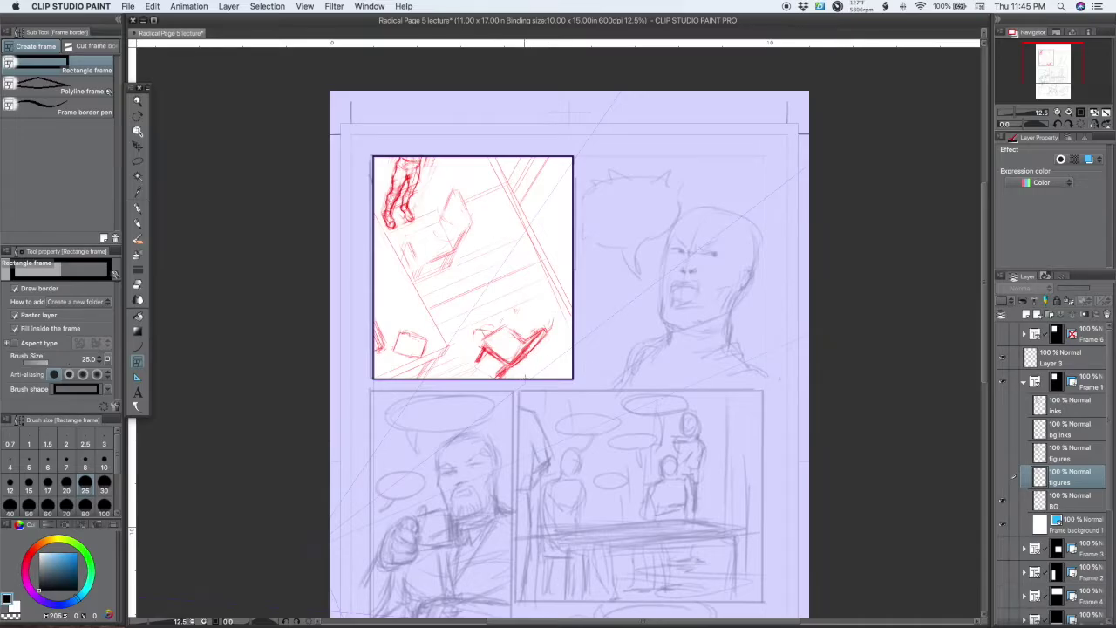
click(1003, 454)
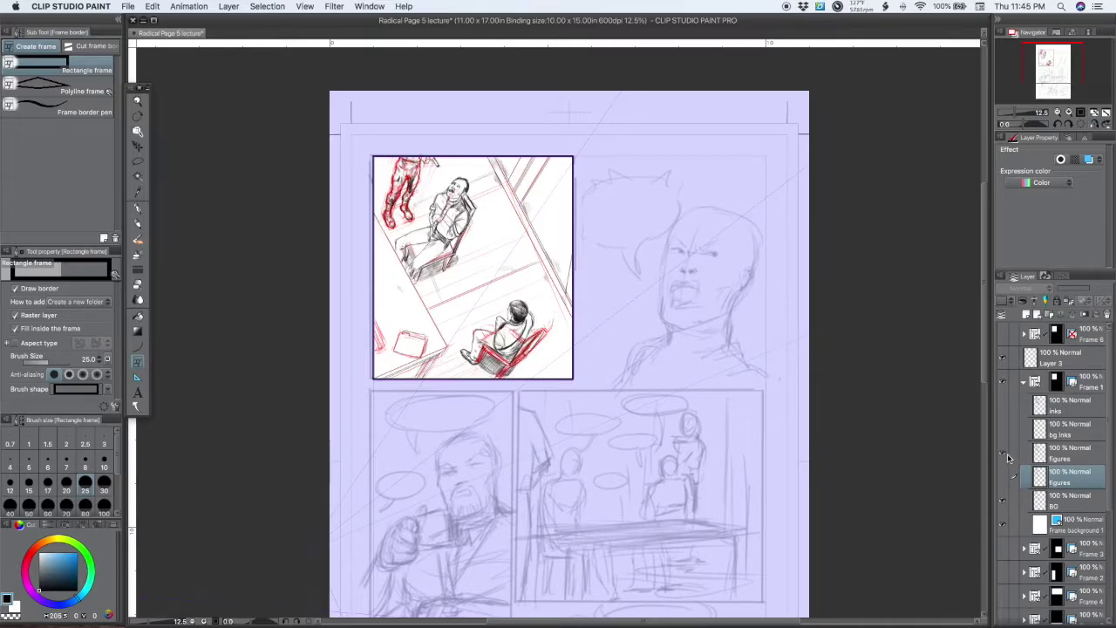
click(1003, 454)
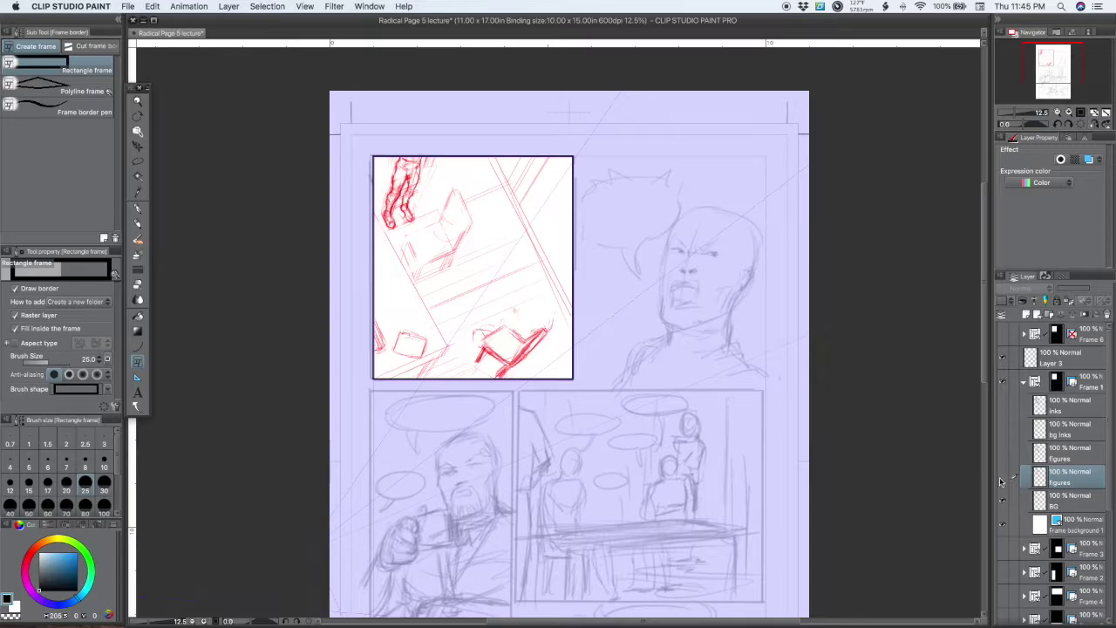
click(1002, 478)
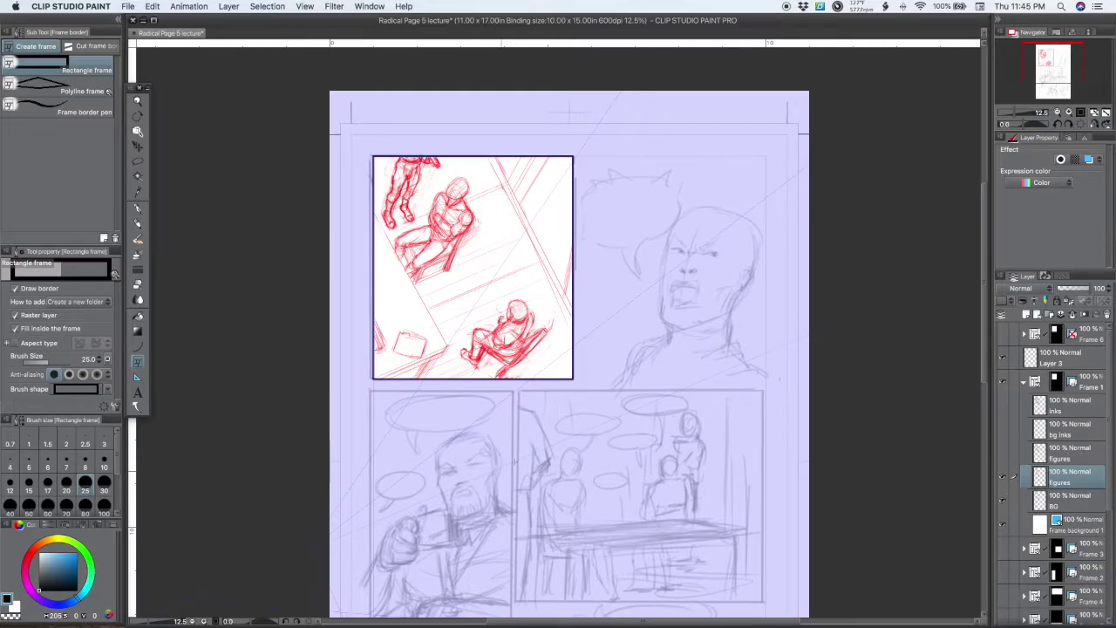
click(1002, 478)
click(1002, 478)
click(1001, 477)
click(1002, 478)
- Hide Frame background 1, BG and the rough figures to examine the page layout beneath, and show all three again
click(1002, 525)
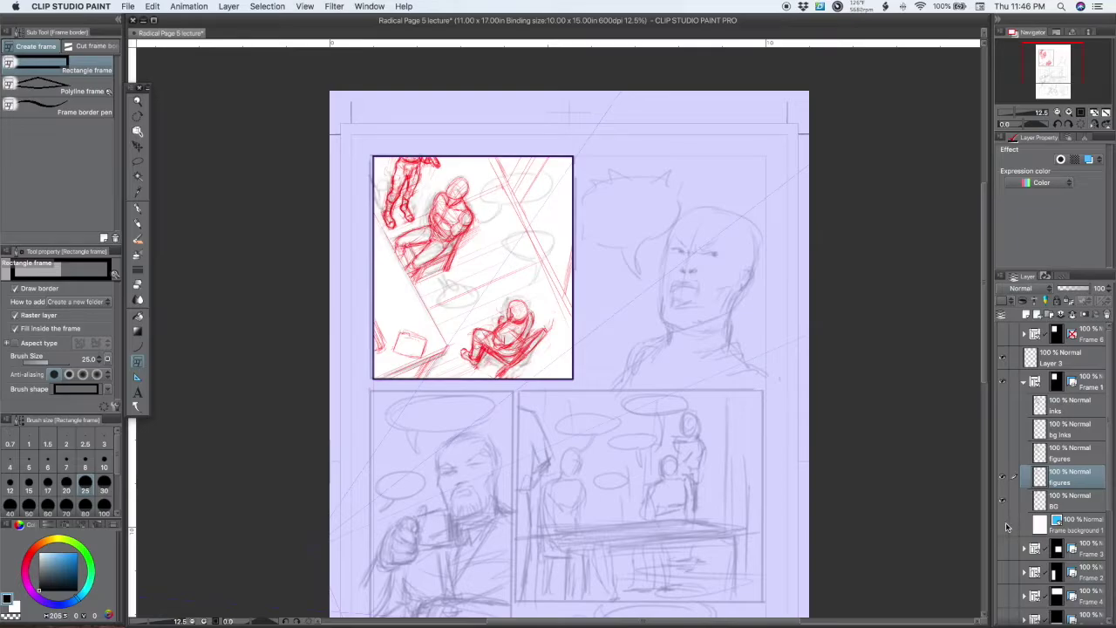
click(1001, 500)
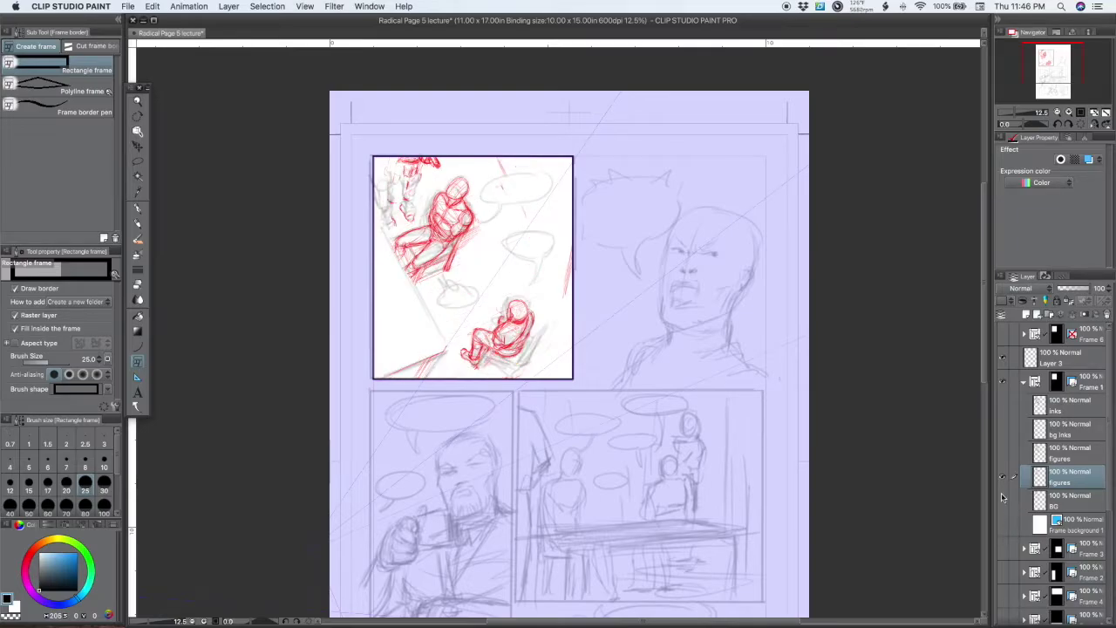
click(1000, 478)
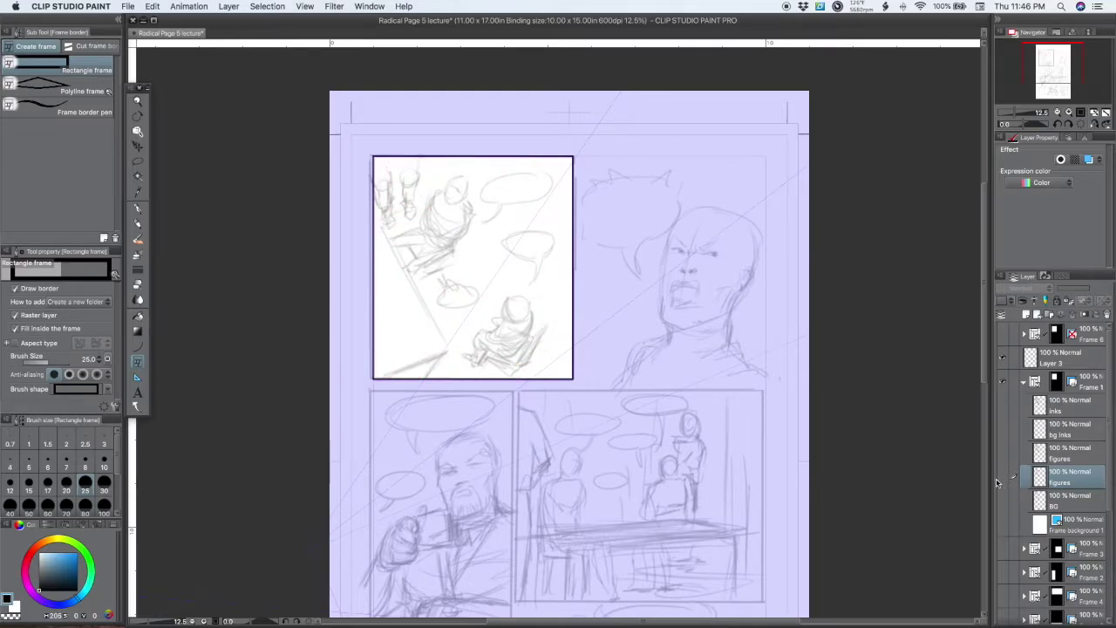
click(1002, 478)
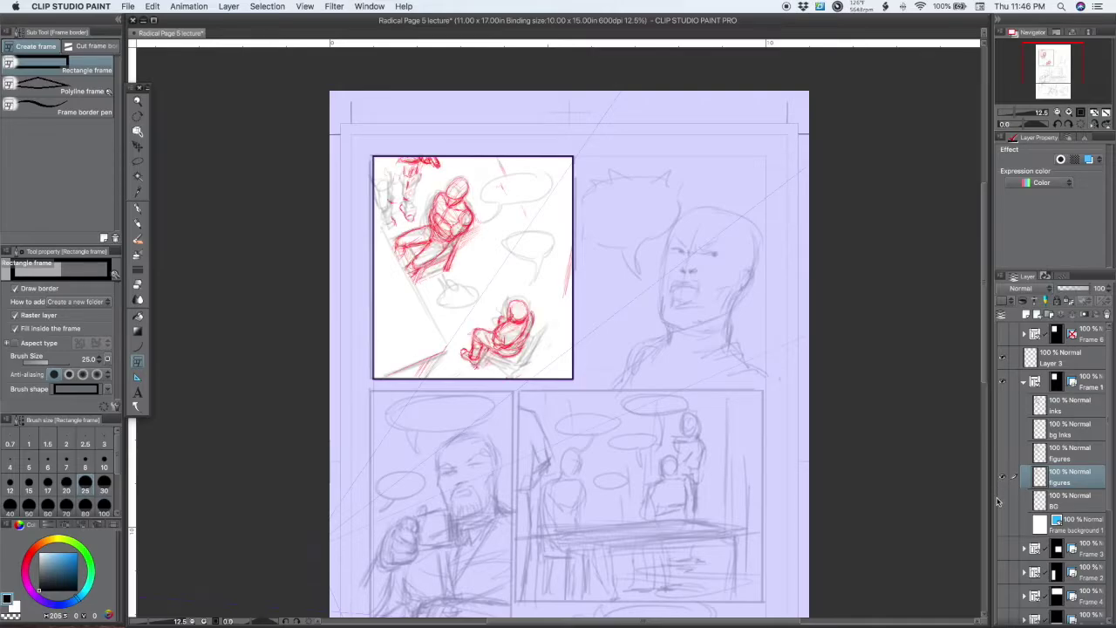
click(1002, 500)
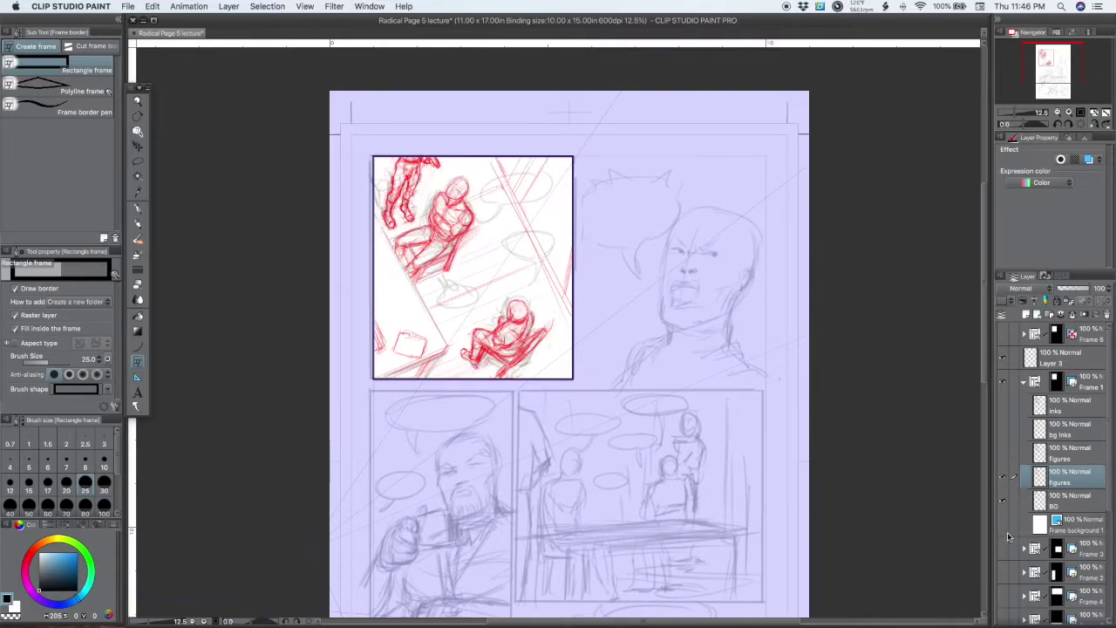
click(1002, 524)
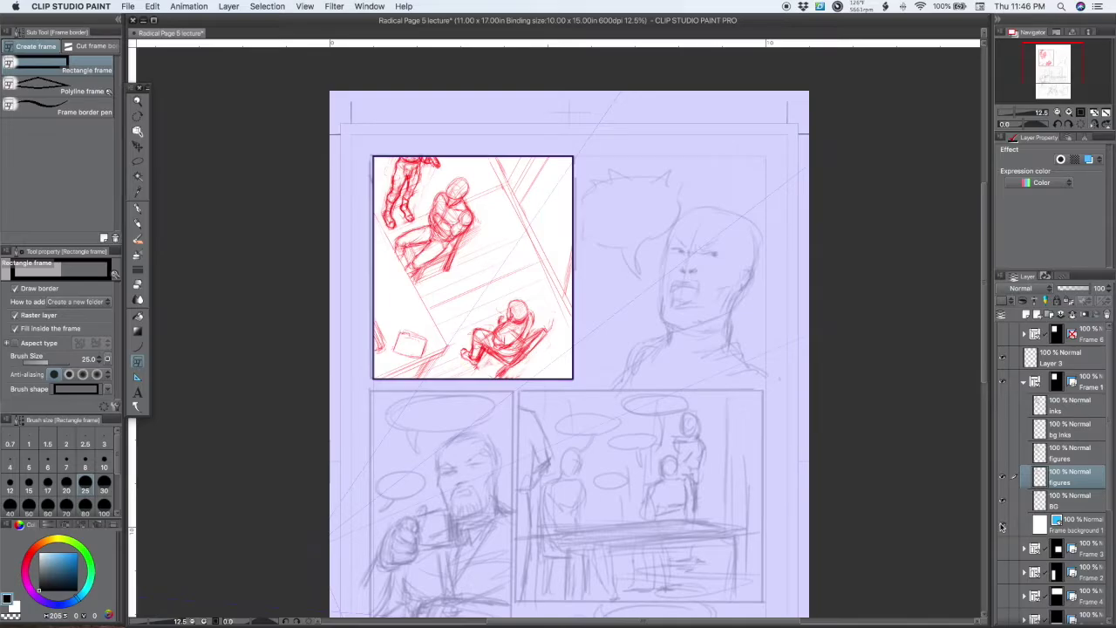
- Toggle Frame background 1 with the BG and figures layers hidden to see how it masks the layout, and restore all three
click(1002, 526)
click(1001, 500)
click(1002, 476)
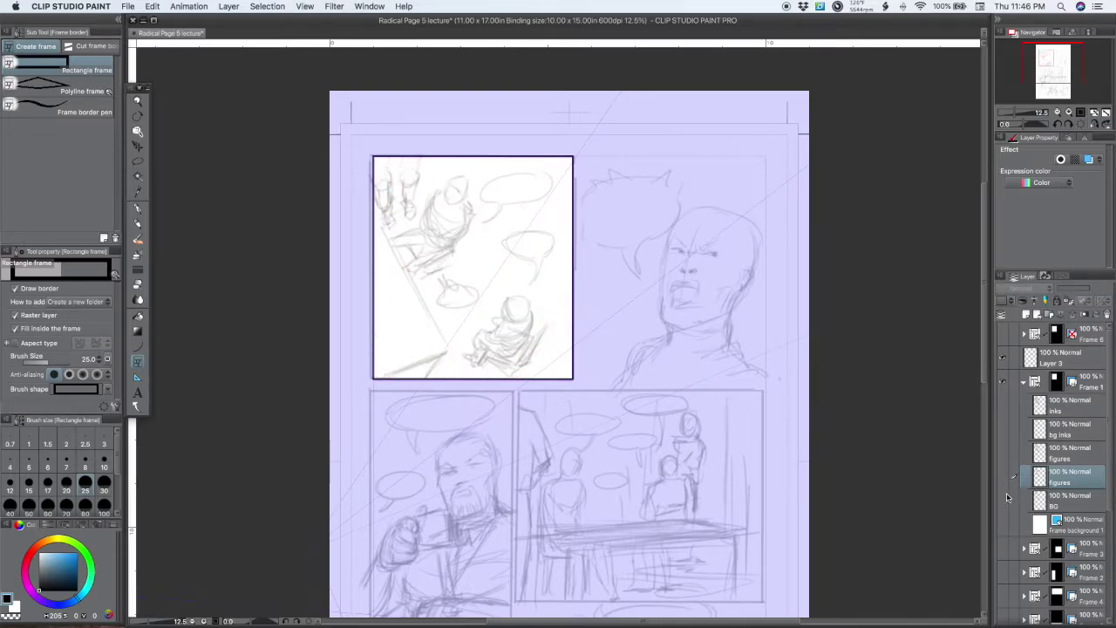
click(1001, 524)
click(1002, 526)
click(1003, 525)
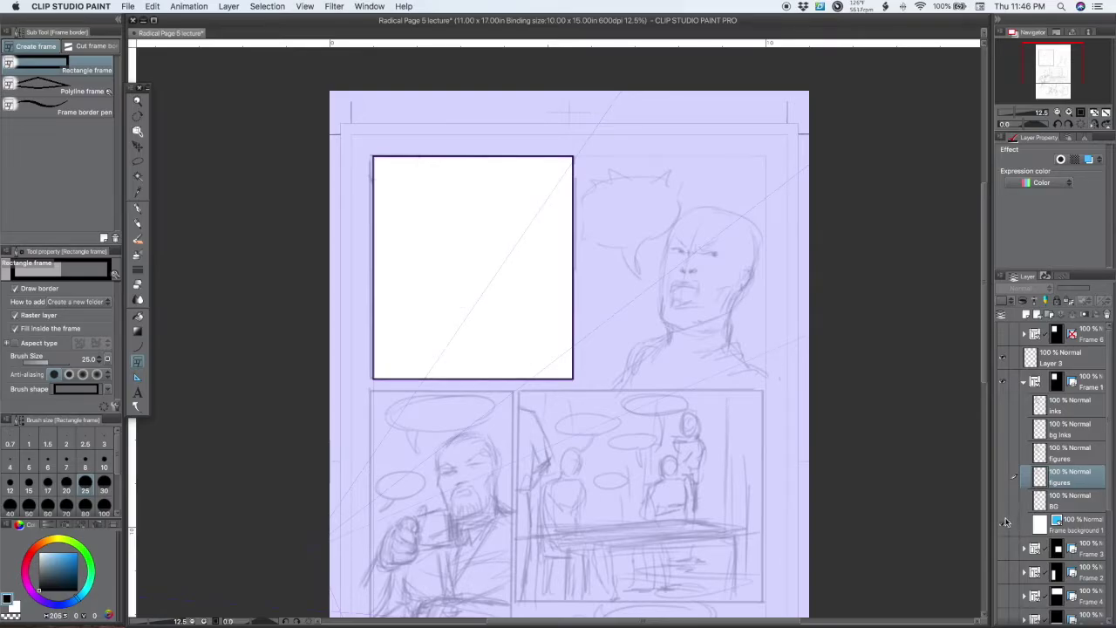
click(1001, 525)
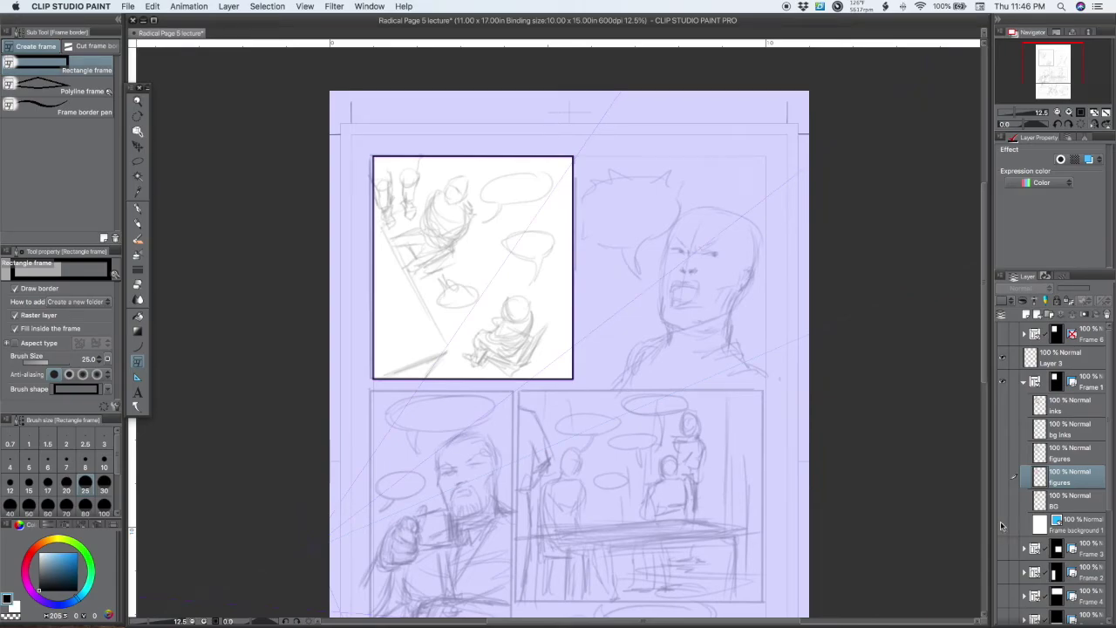
click(1002, 525)
click(1001, 502)
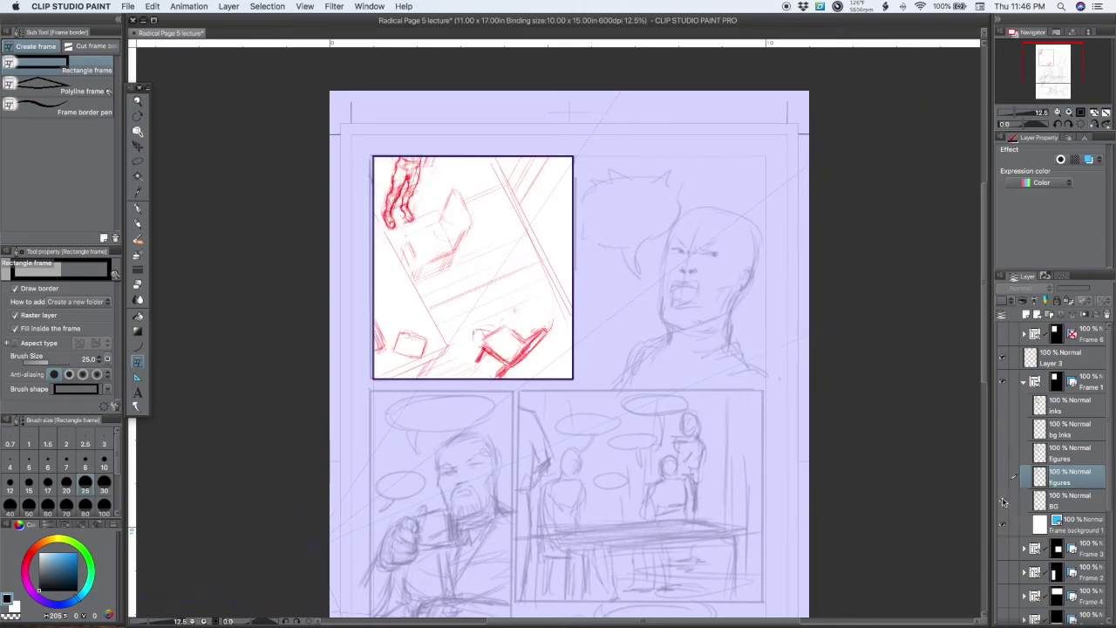
click(1002, 479)
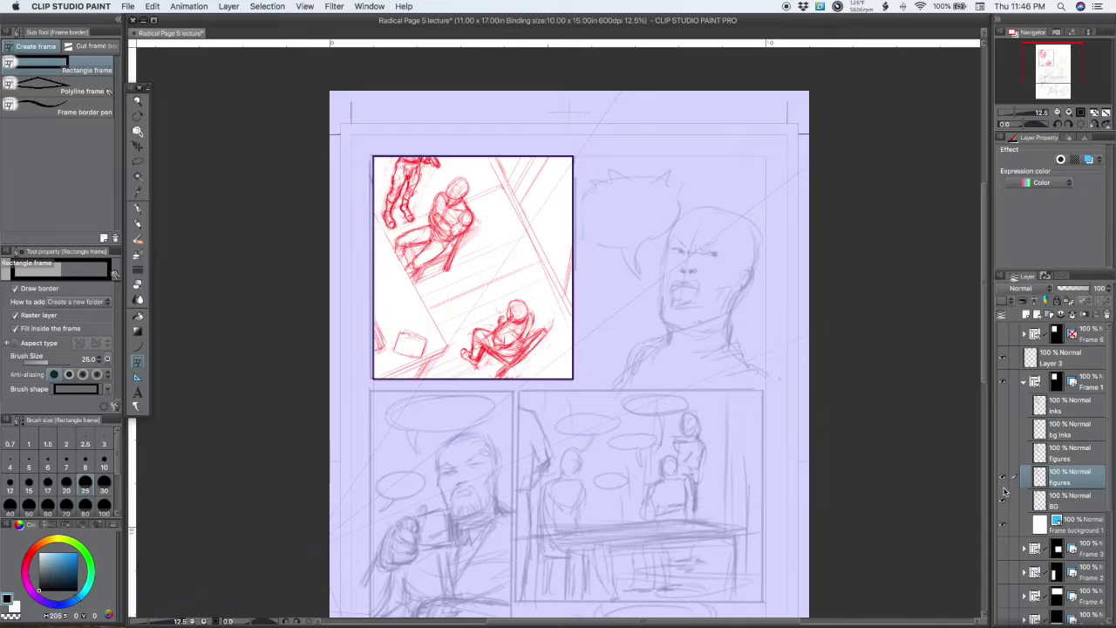
- View the BG drawing alone with the rough figures hidden, and show and reselect the figures layer
click(1001, 478)
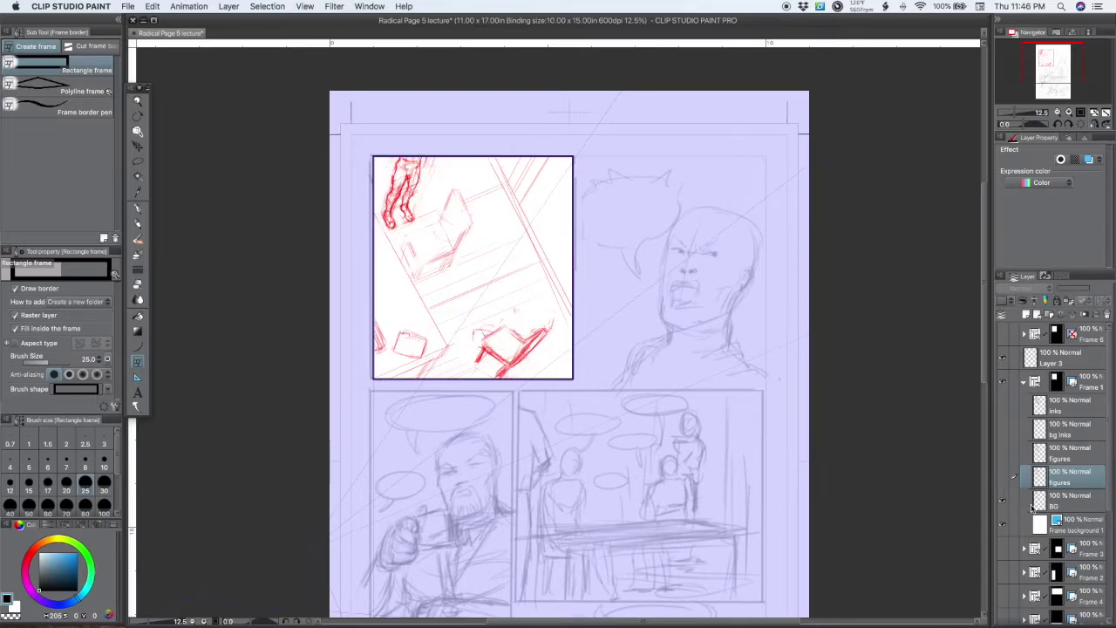
click(1046, 506)
click(1002, 479)
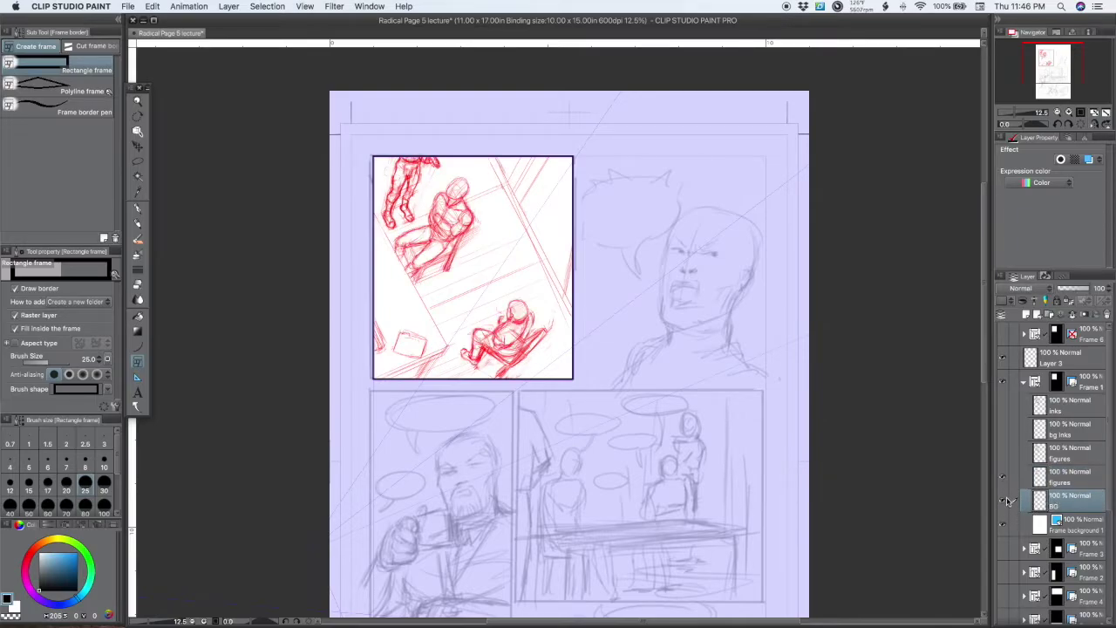
click(1041, 479)
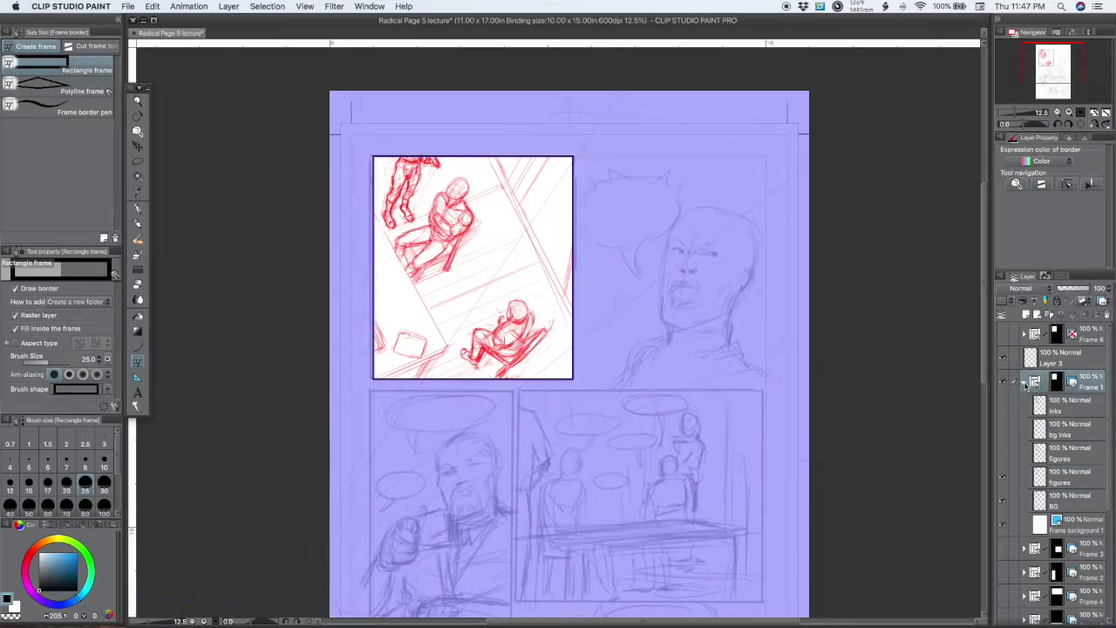
- Collapse the Frame 1 folder, briefly preview Frame 3 and Frame 2, and show the Frame 4 folder
click(1024, 383)
click(1034, 405)
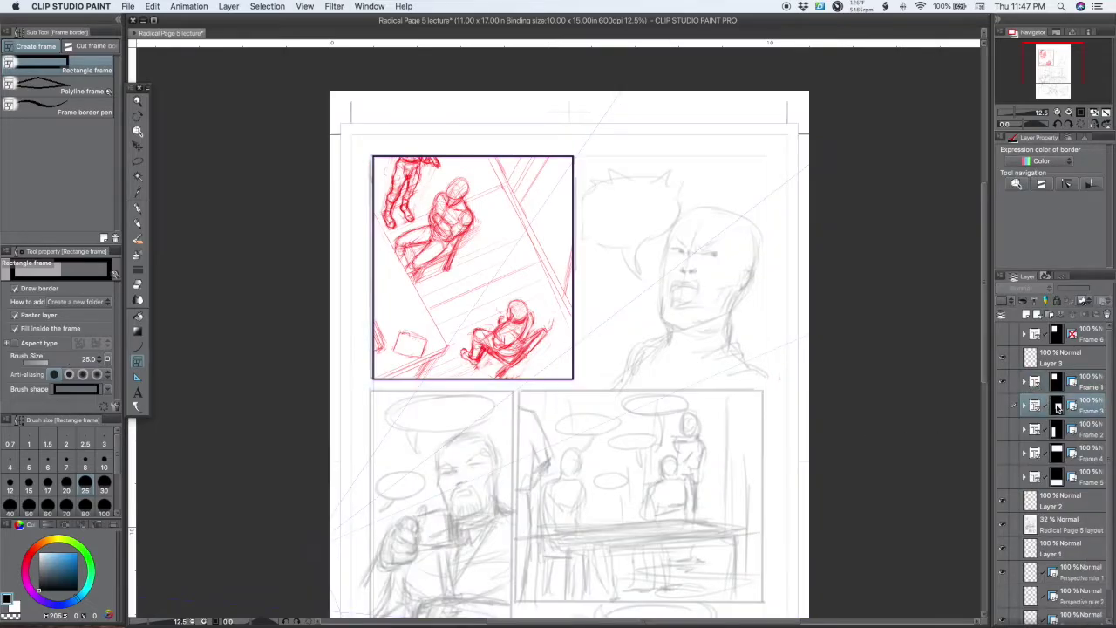
click(1003, 407)
click(1004, 407)
click(1003, 430)
click(1003, 430)
click(1003, 453)
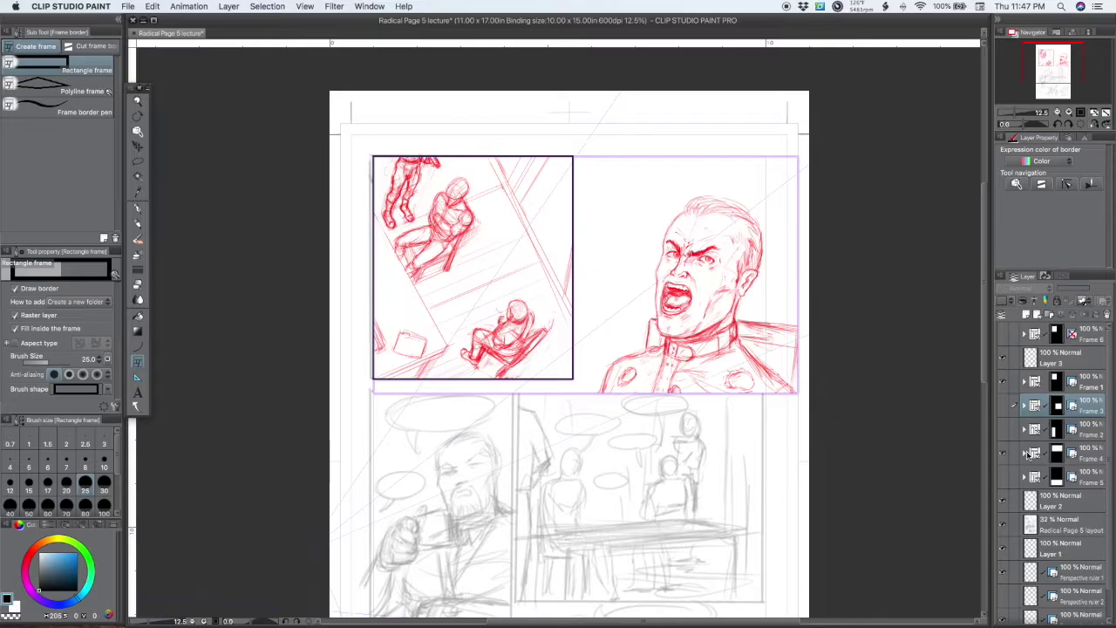
- Expand the Frame 4 folder and select Layer 6 inside it
click(1029, 454)
click(1025, 453)
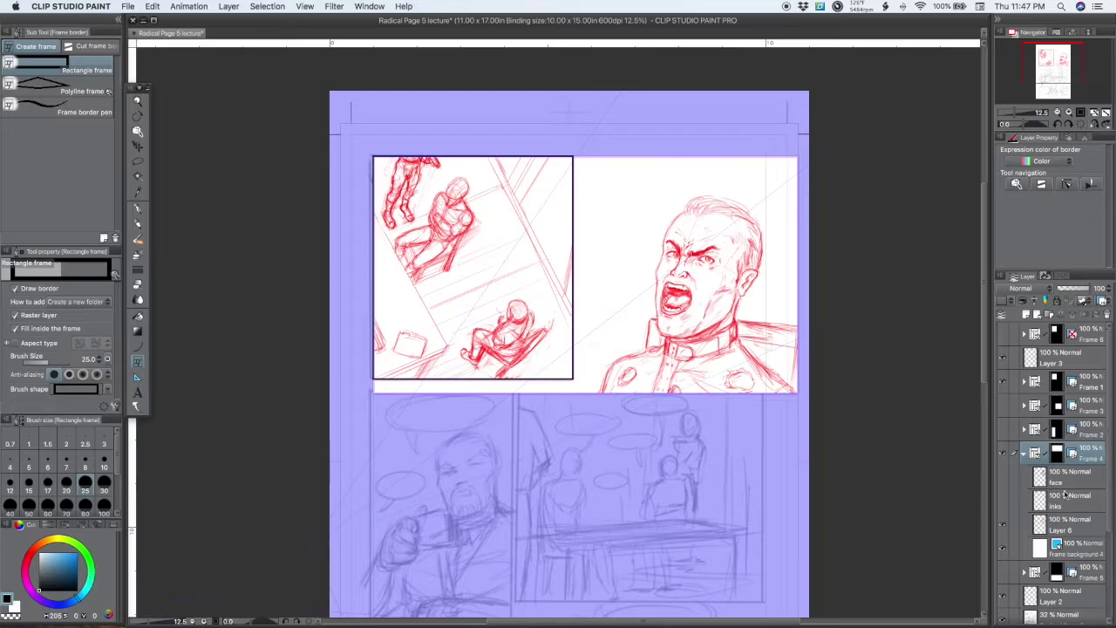
click(1055, 523)
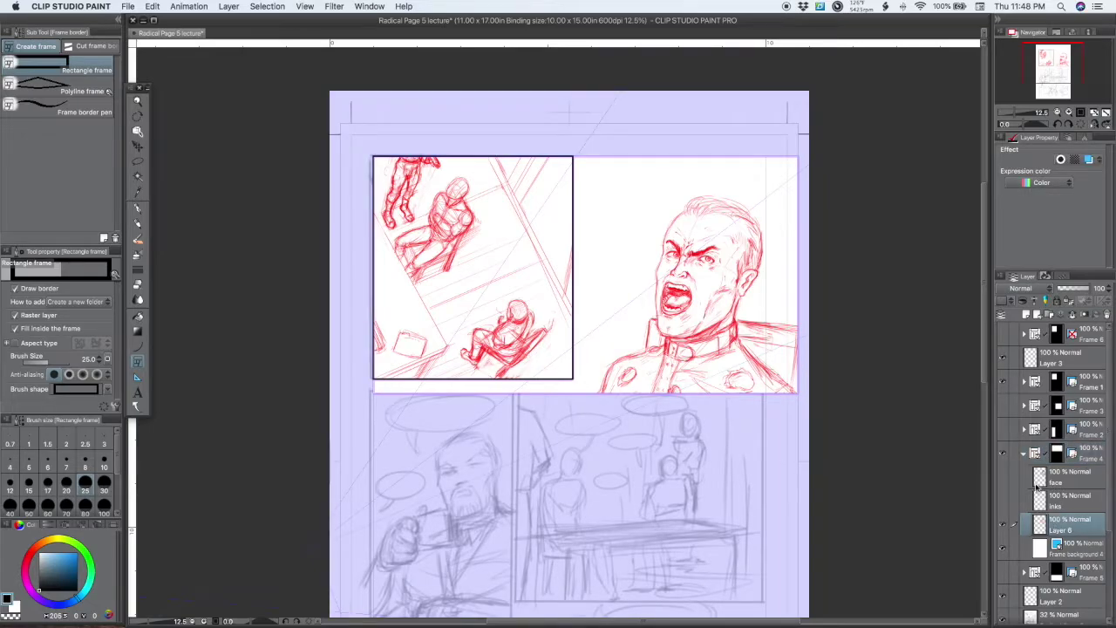
- Hide Frame background 4 and toggle Layer 6 off and on to compare the shouting man's drawing with the layout
click(1003, 548)
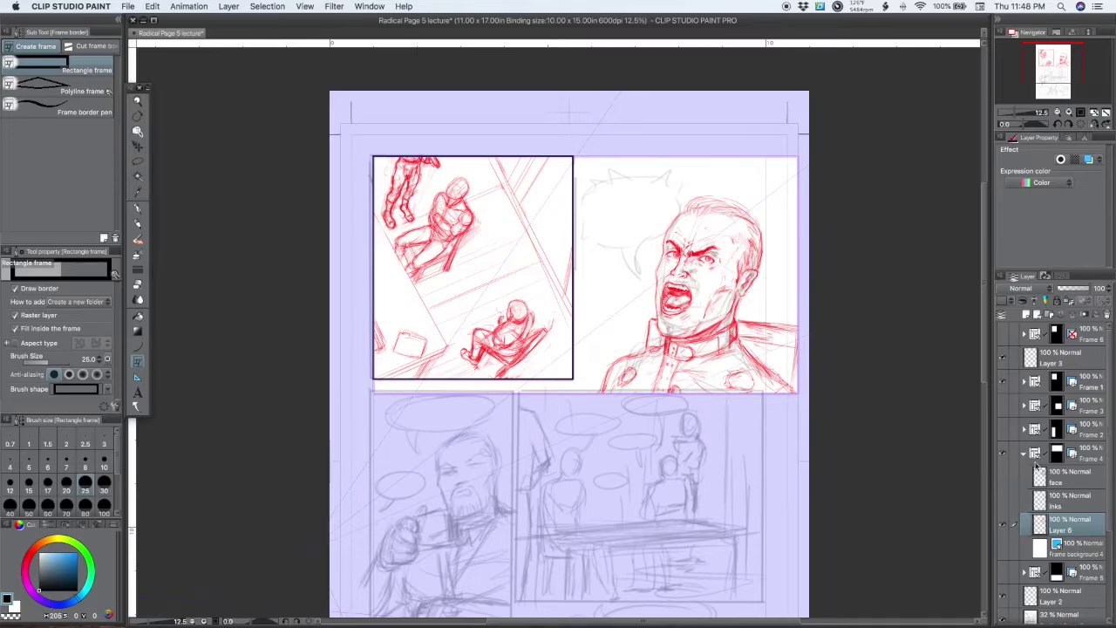
drag(1076, 292, 1113, 301)
click(1002, 526)
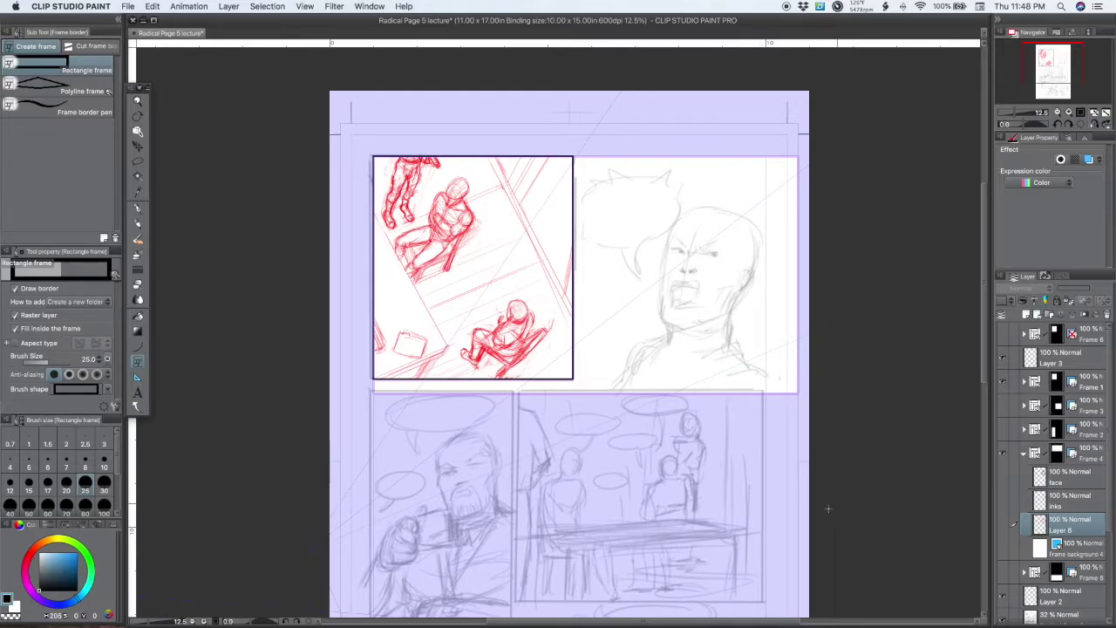
click(1001, 529)
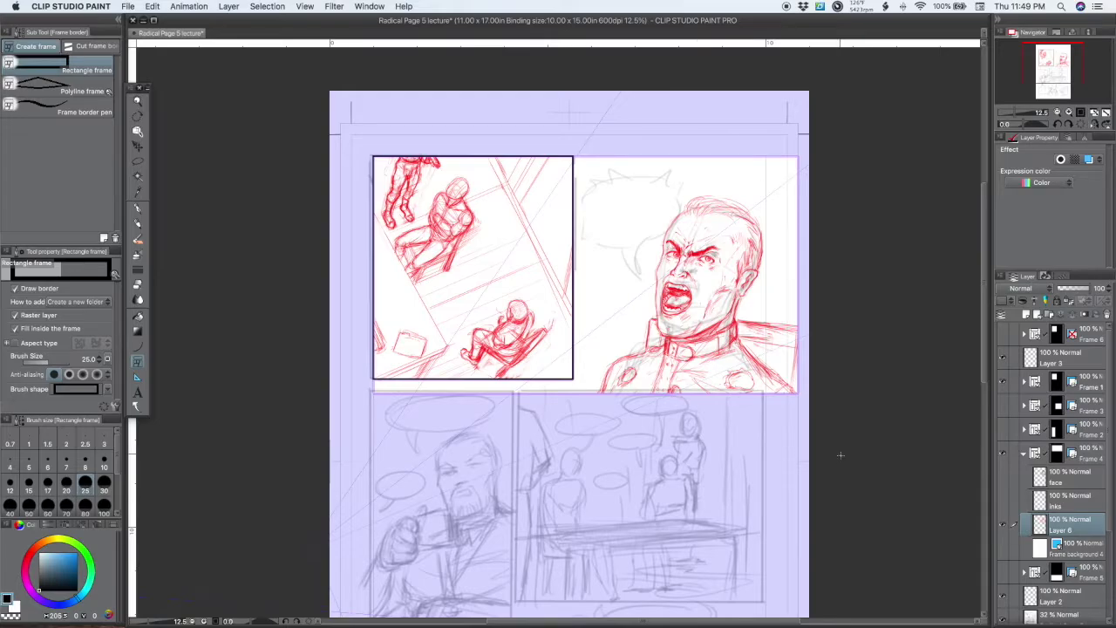
- Collapse the Frame 4 folder, briefly preview Frame 3, and show the Frame 2 folder
drag(846, 468, 829, 299)
click(1024, 454)
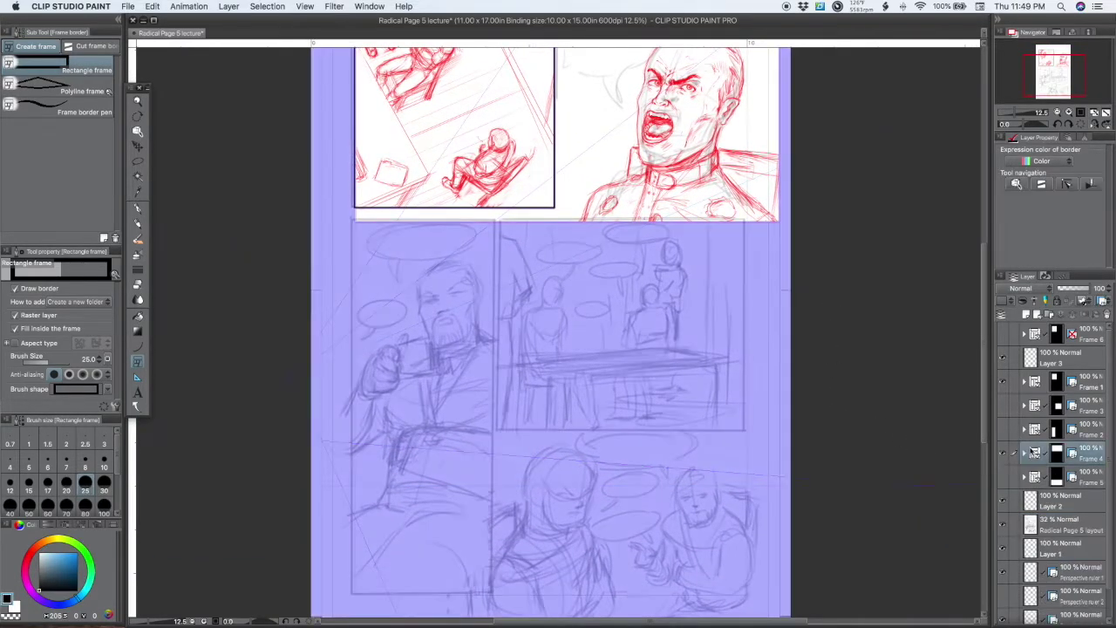
click(1002, 406)
click(1001, 406)
click(1001, 430)
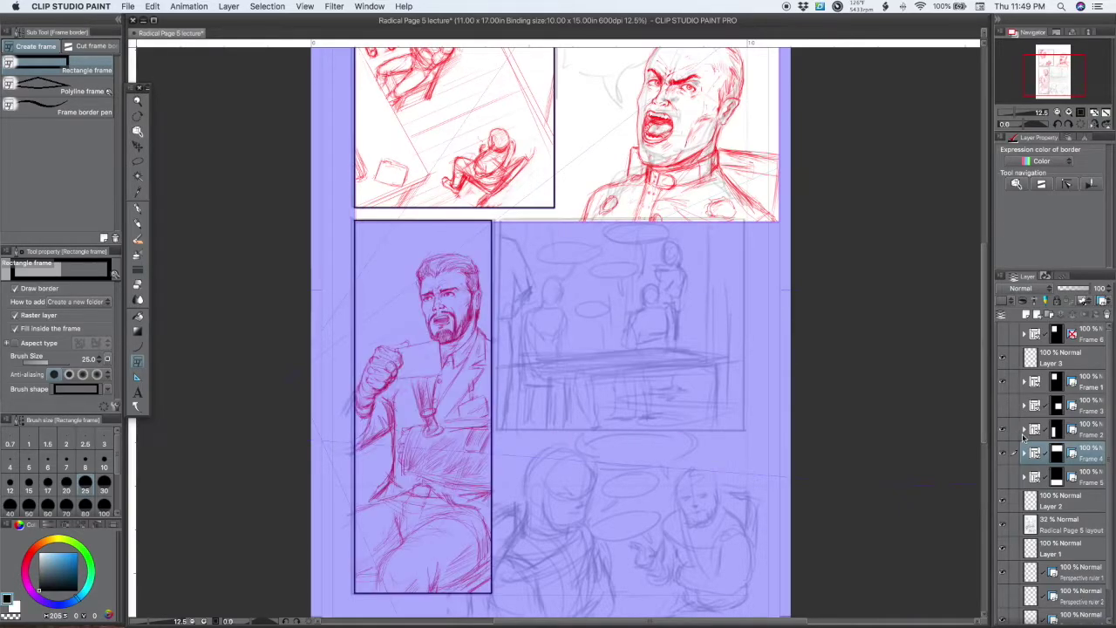
- Select and expand the Frame 2 folder and hide Frame background 2 to reveal the layout beneath the drawing
click(1032, 428)
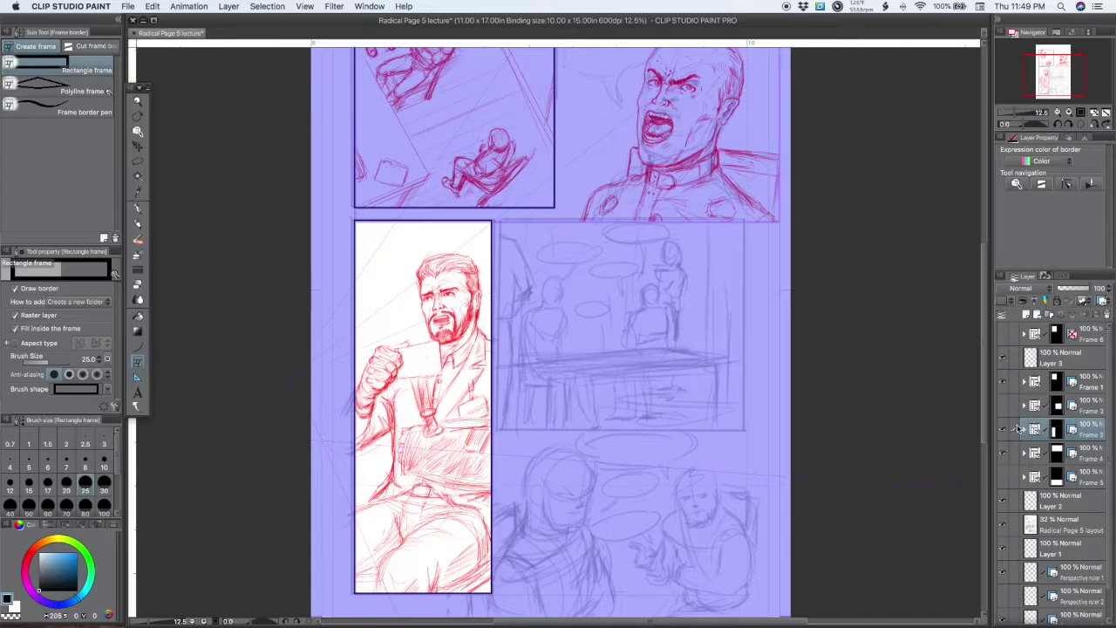
click(1023, 429)
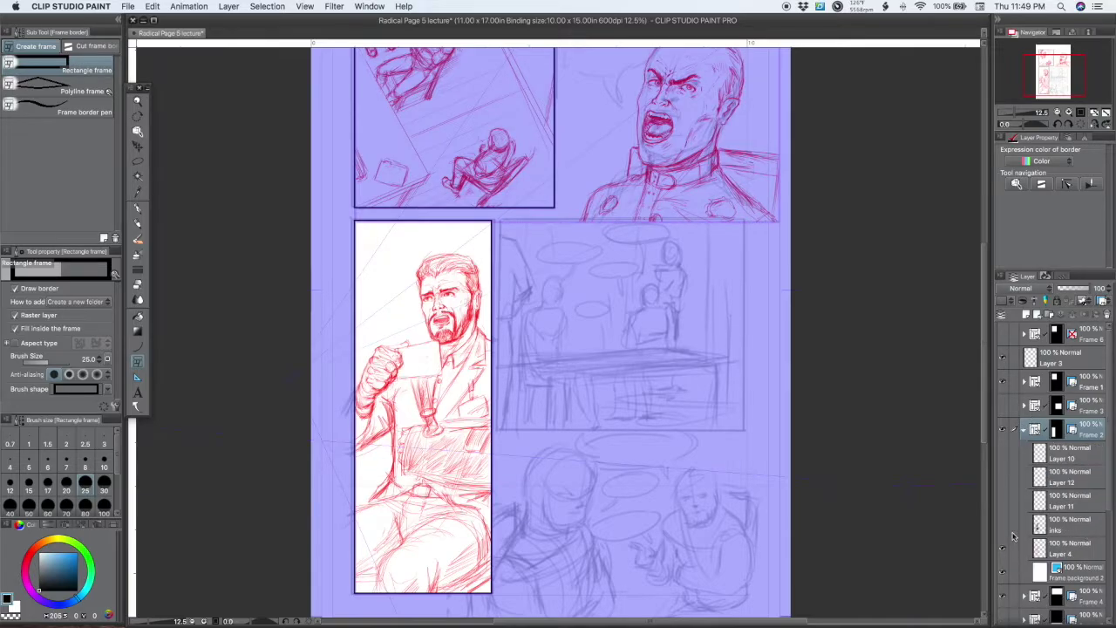
click(1003, 572)
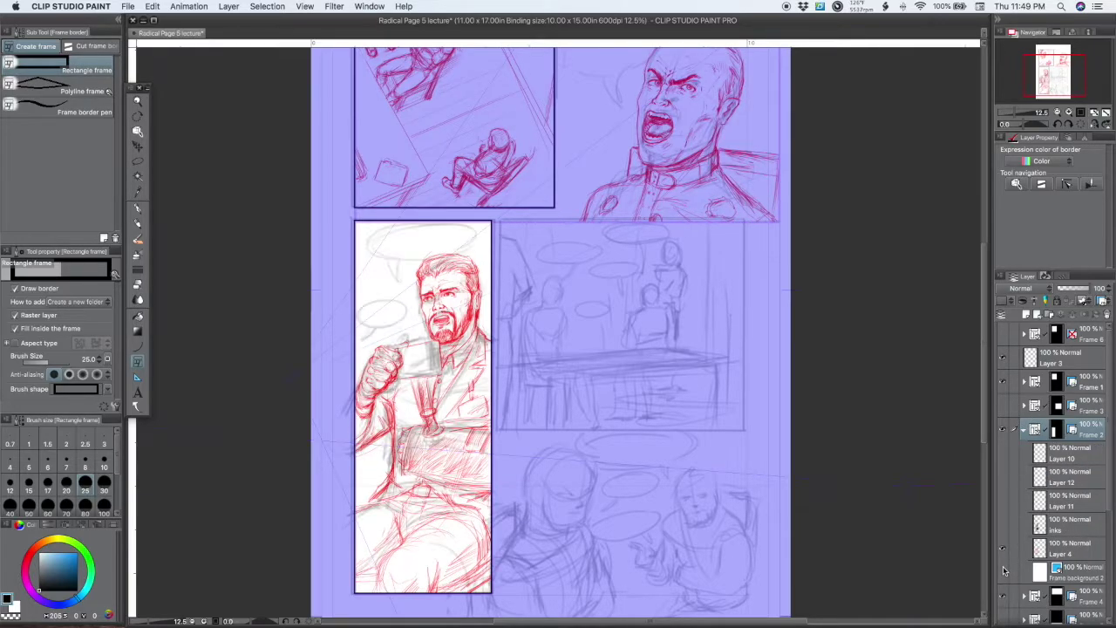
- Toggle Layer 4 off and on repeatedly to compare the bearded man's drawing with the rough layout
click(1003, 552)
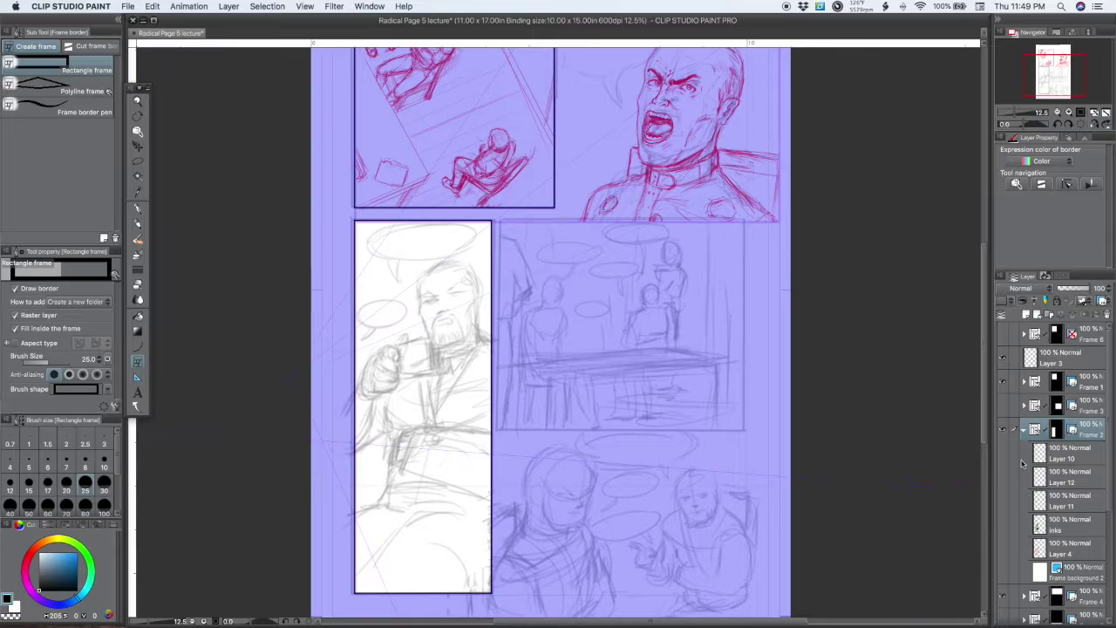
click(1002, 552)
click(1001, 551)
click(1001, 551)
click(1002, 553)
click(1000, 552)
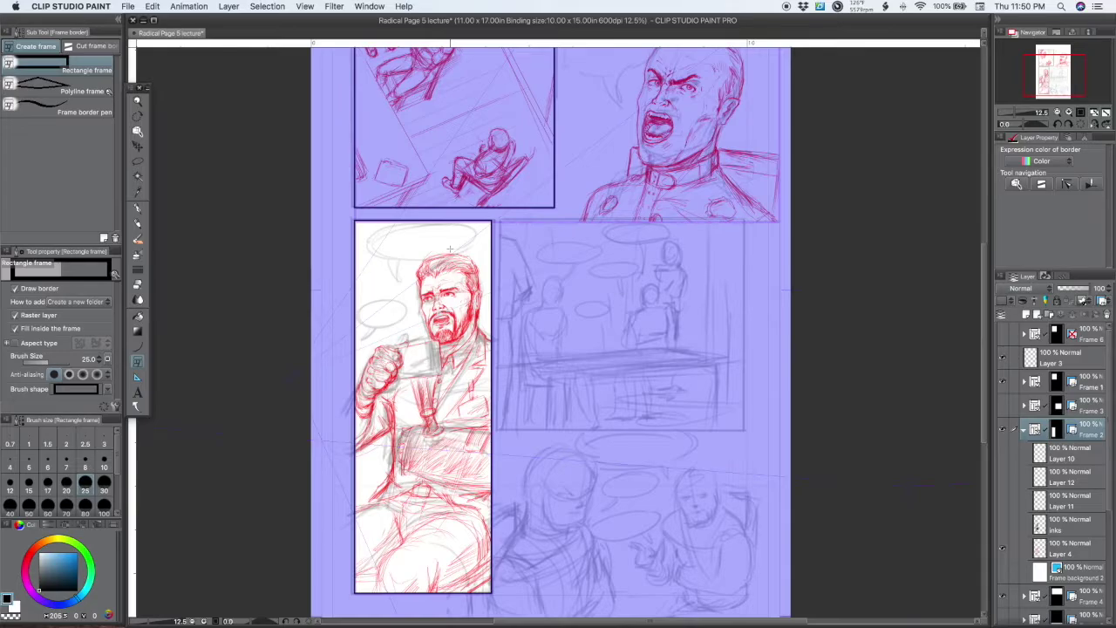
- Show Frame background 2 again, checking the panel with and without it, and select Layer 4
click(1001, 571)
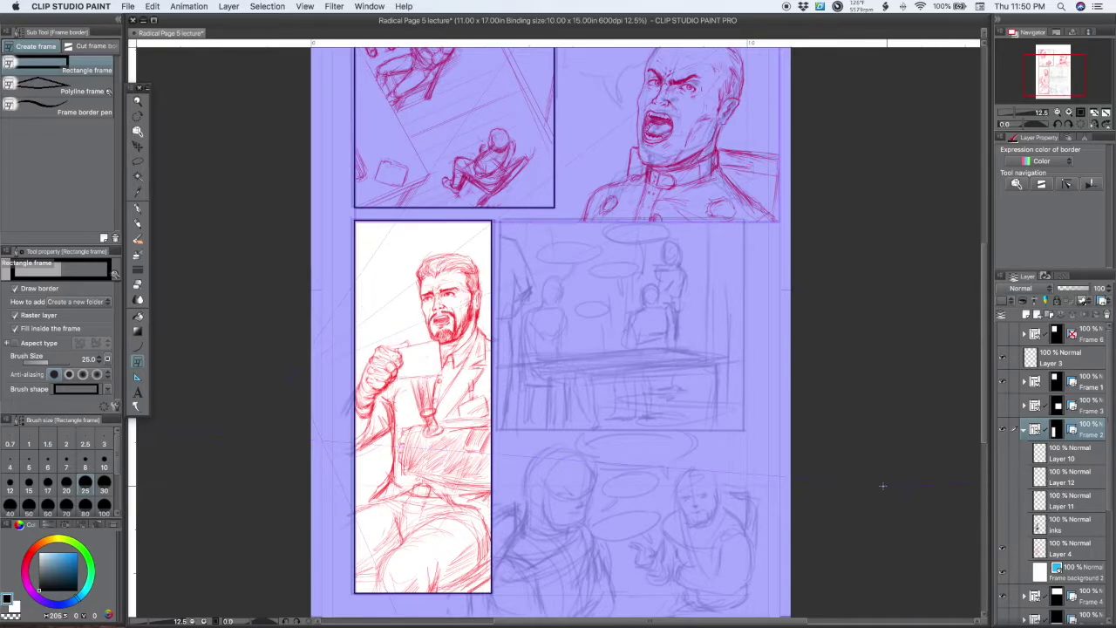
click(1001, 573)
click(1001, 573)
click(1039, 551)
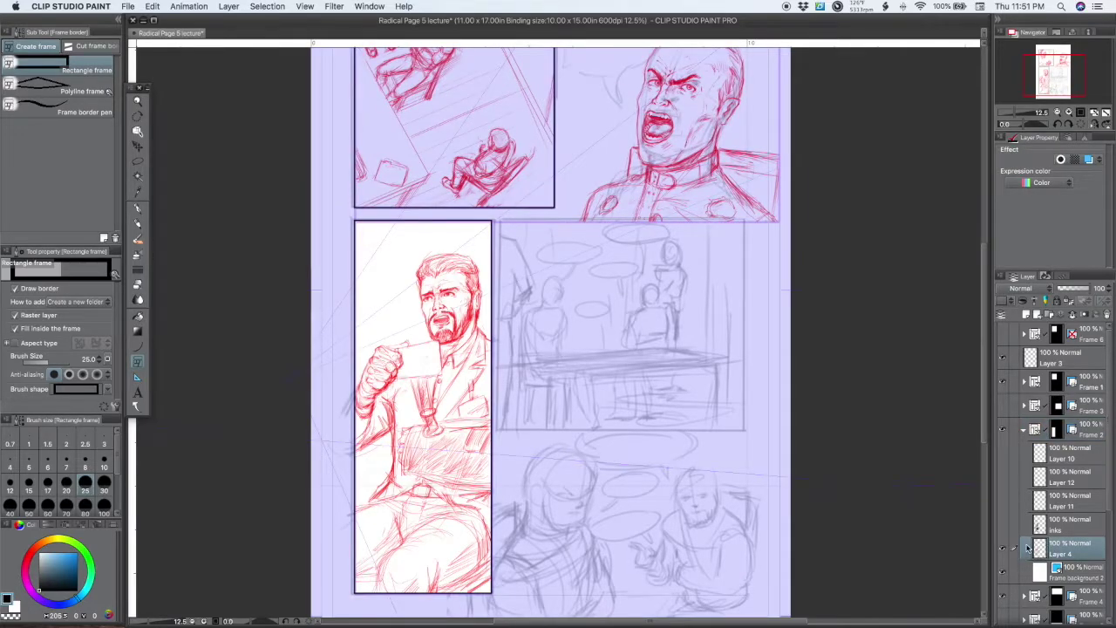
click(1100, 478)
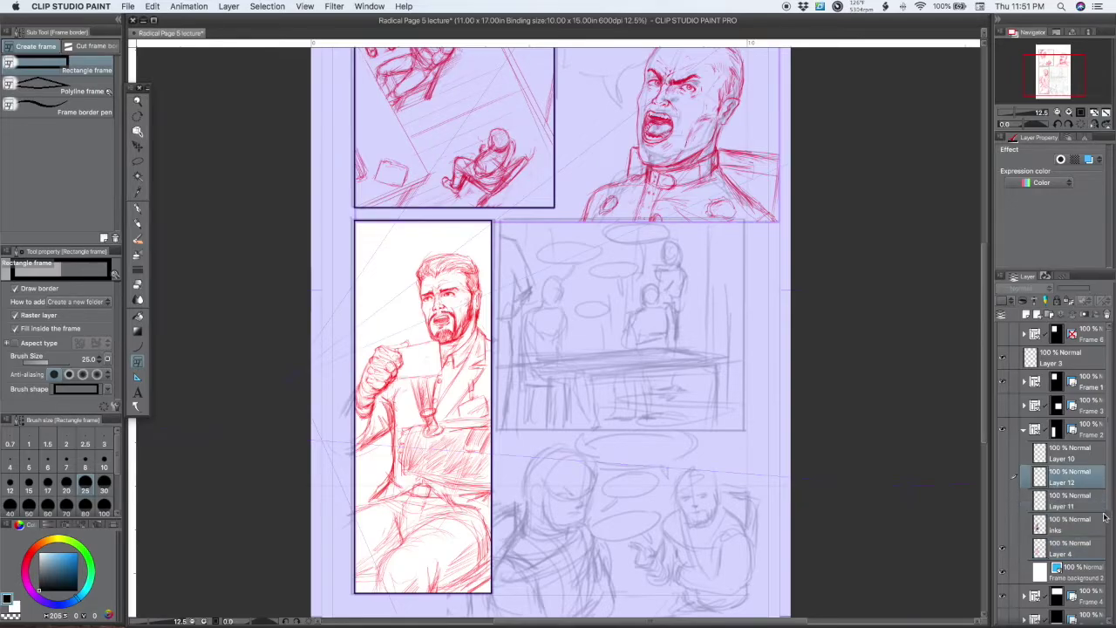
click(1051, 551)
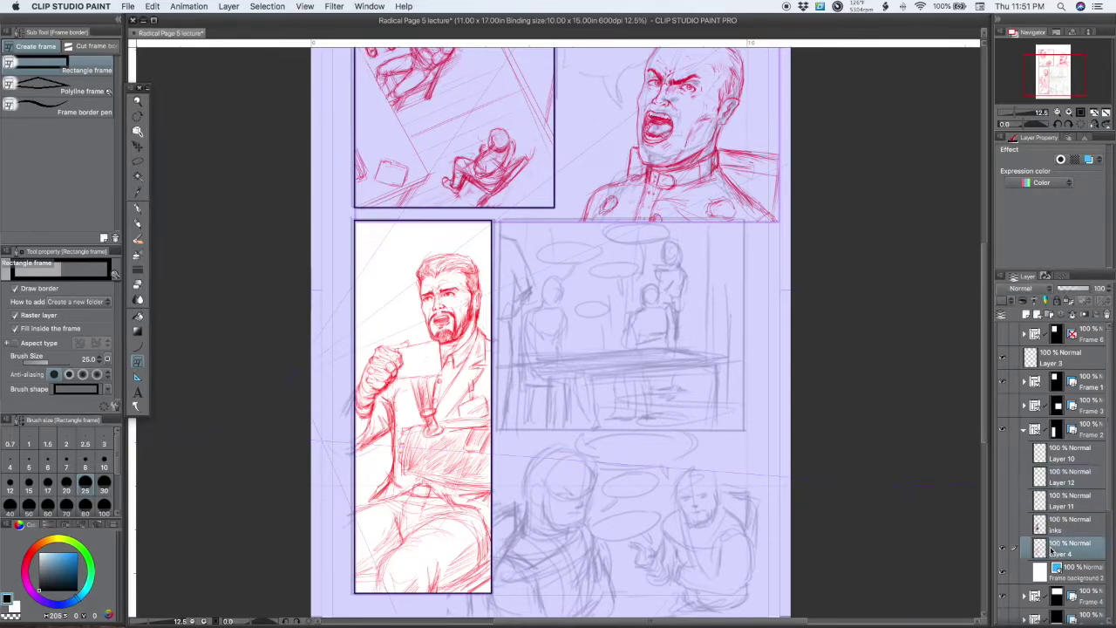
- Compare Layer 4 with the layout once more by hiding Frame background 2, then restore both layers
click(1002, 572)
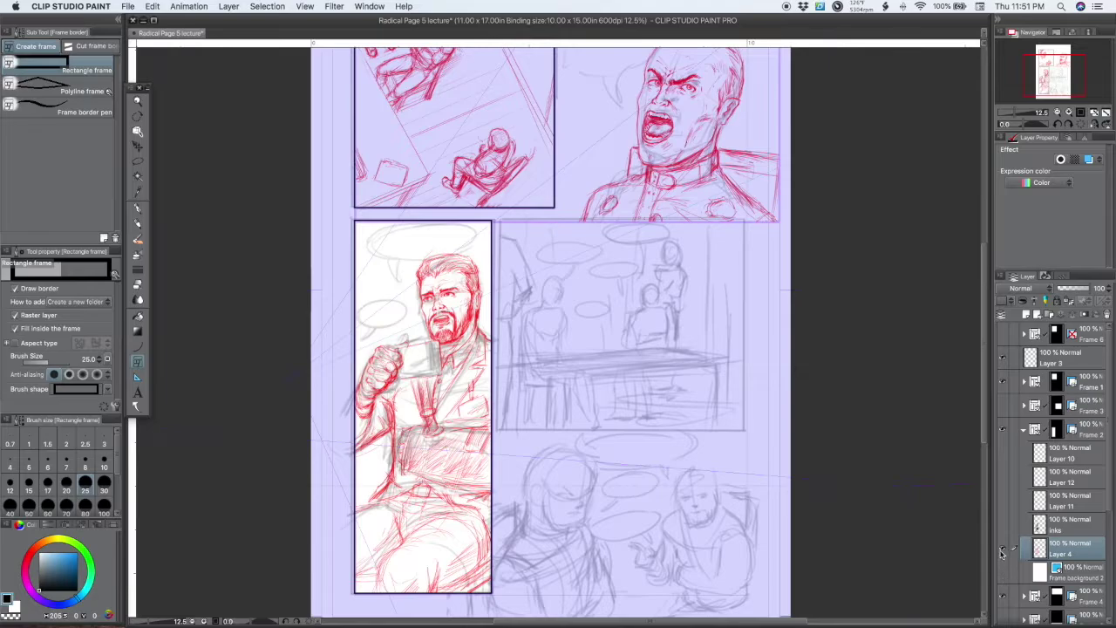
click(1002, 550)
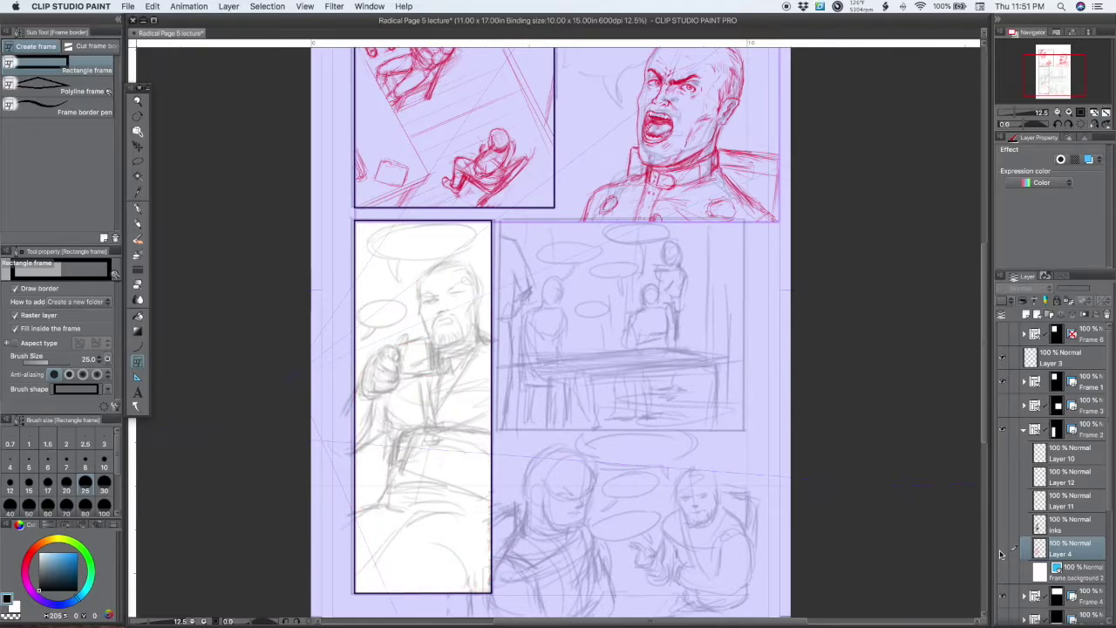
click(1002, 549)
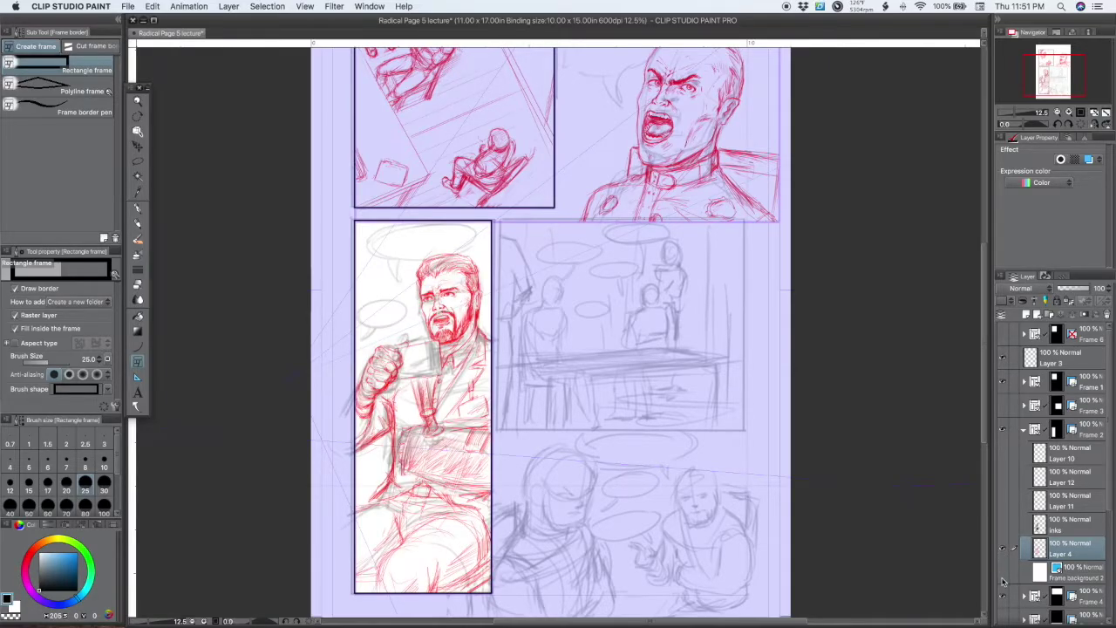
click(1001, 573)
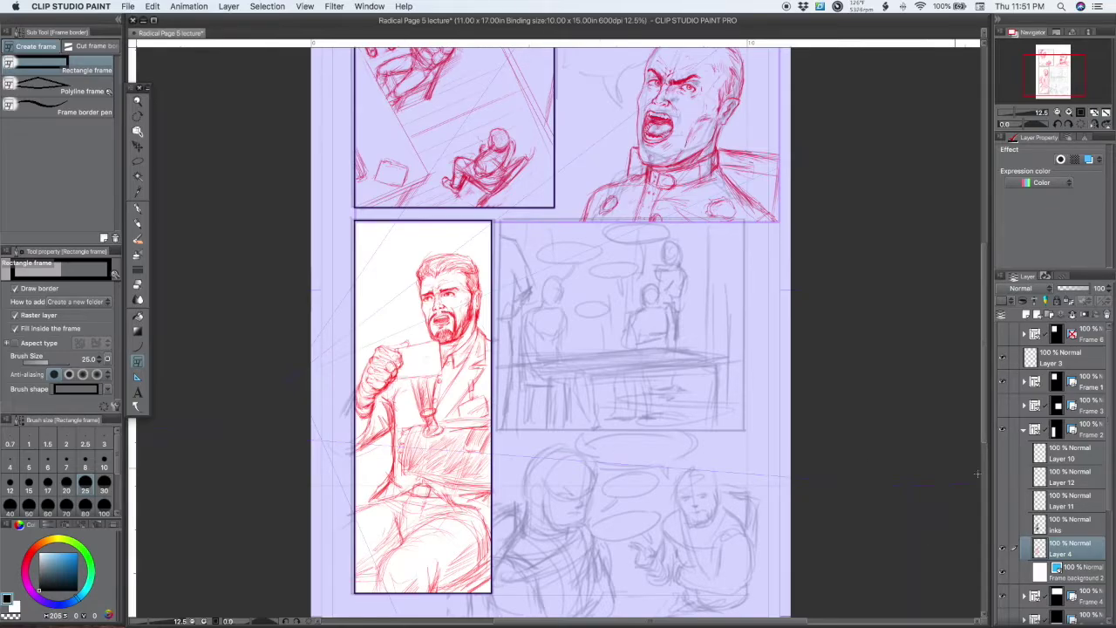
click(1001, 549)
click(1002, 550)
- Inspect the bearded man's drawing at 25% zoom, return to 12.5%, and collapse the Frame 2 folder
scroll(478, 450, up, 1)
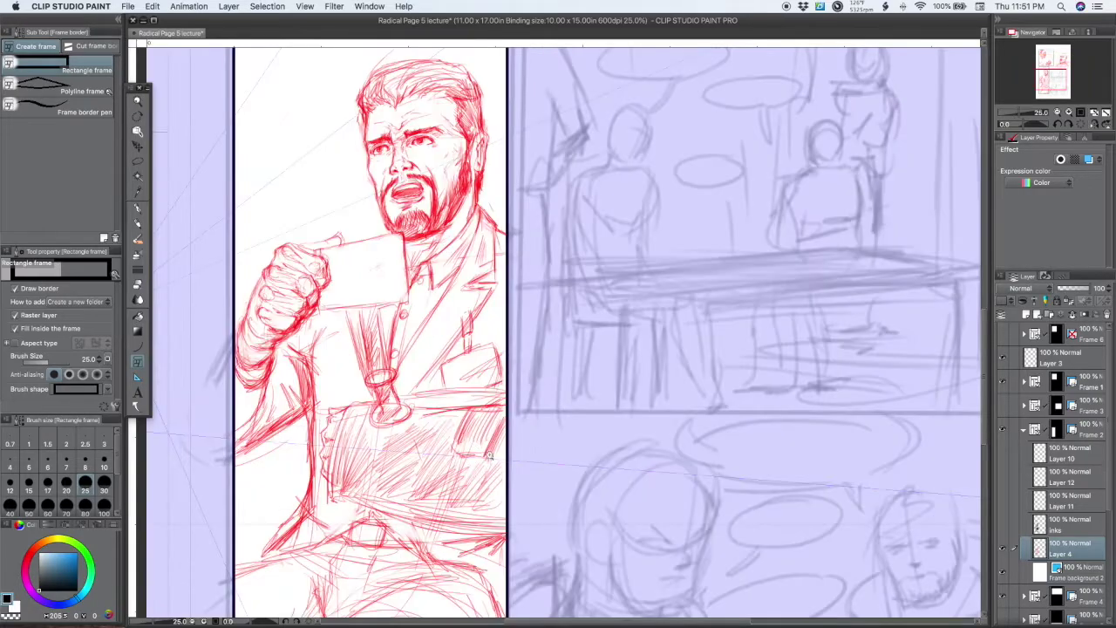
scroll(494, 455, down, 1)
scroll(523, 460, right, 3)
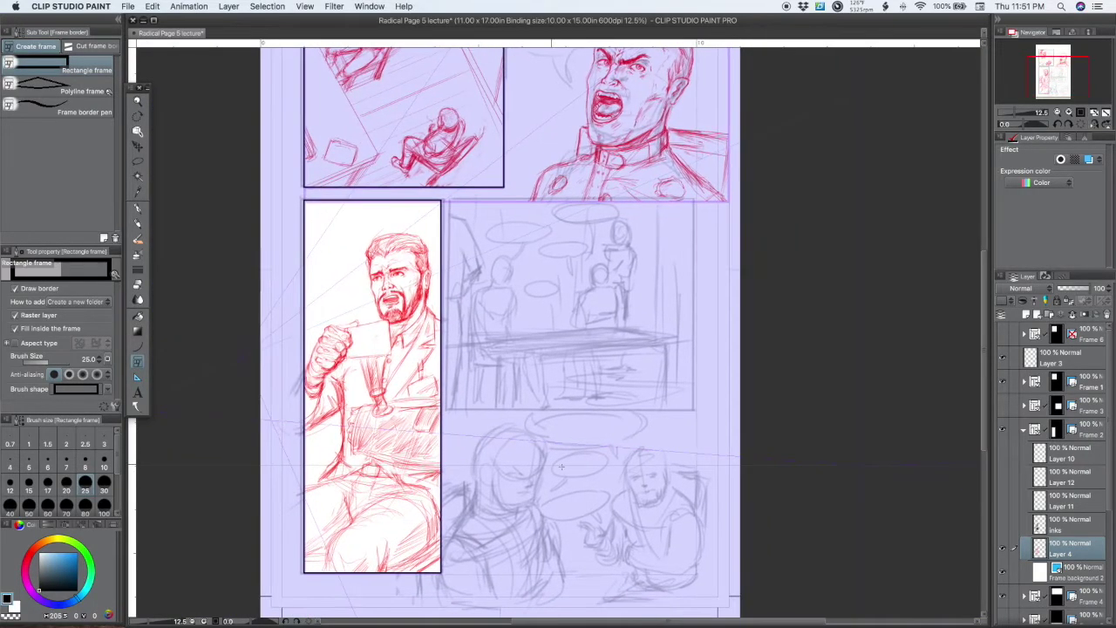
click(1025, 430)
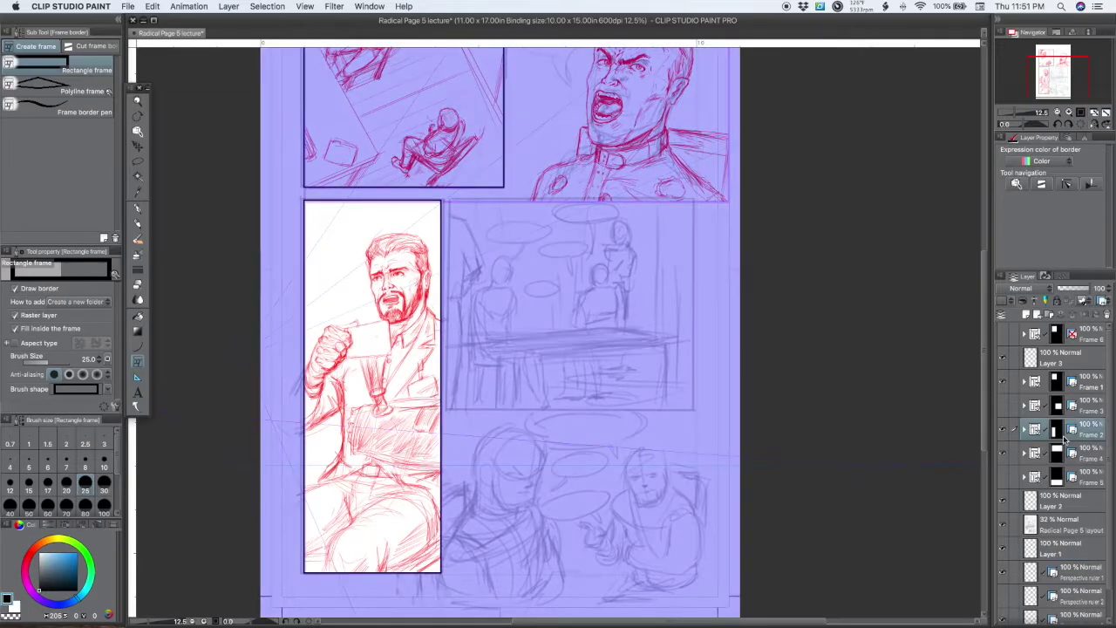
- Show and expand the Frame 3 folder and select Layer 5 inside it
click(1032, 452)
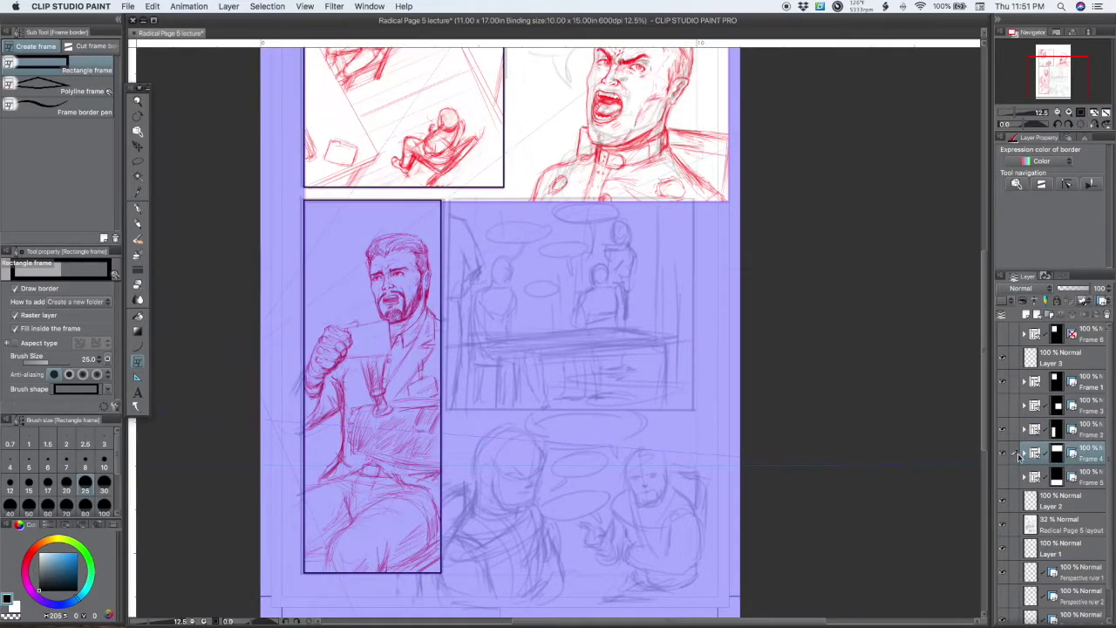
click(1034, 476)
click(1032, 407)
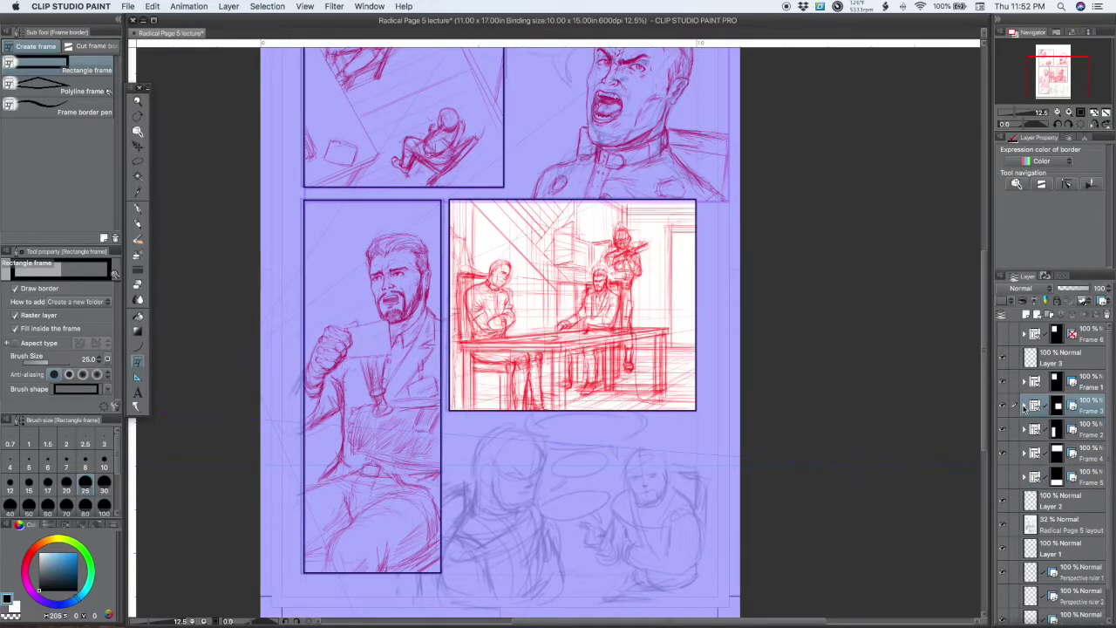
click(1024, 406)
scroll(1100, 478, down, 5)
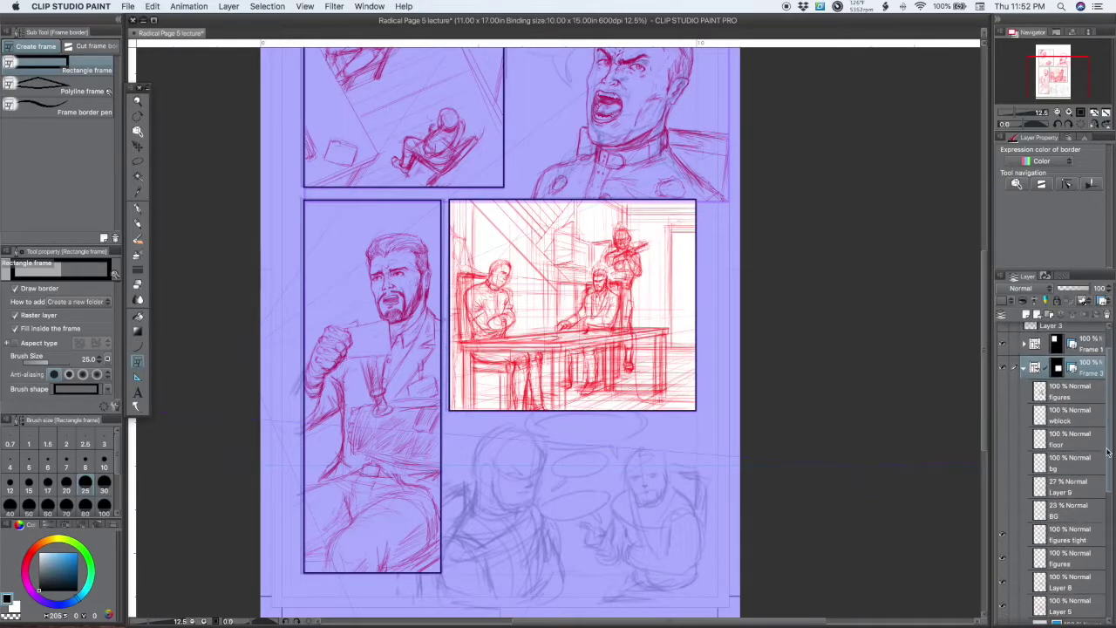
scroll(1100, 479, down, 3)
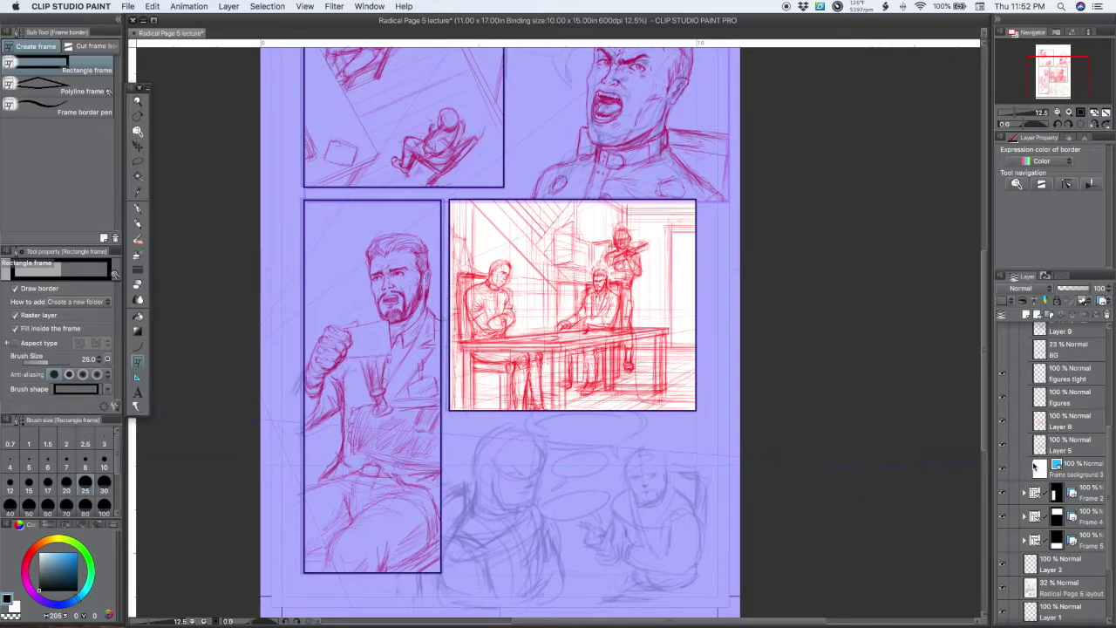
click(1058, 450)
- Toggle Layer 5 off and on, and hide Layer 8, figures and figures tight to isolate the rough drawing
click(1003, 446)
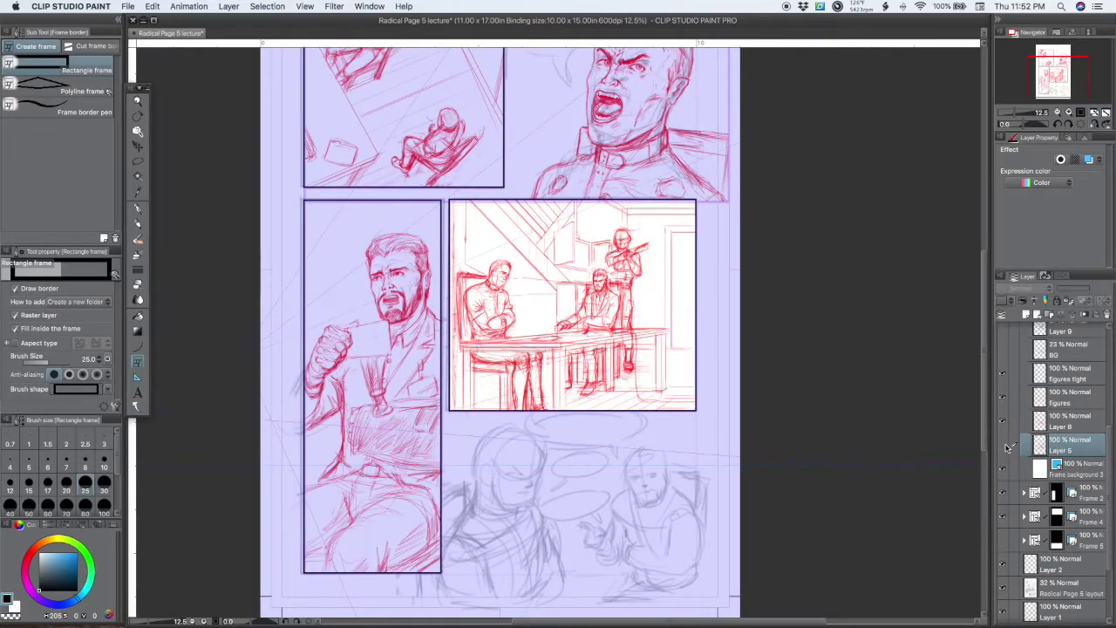
click(1003, 446)
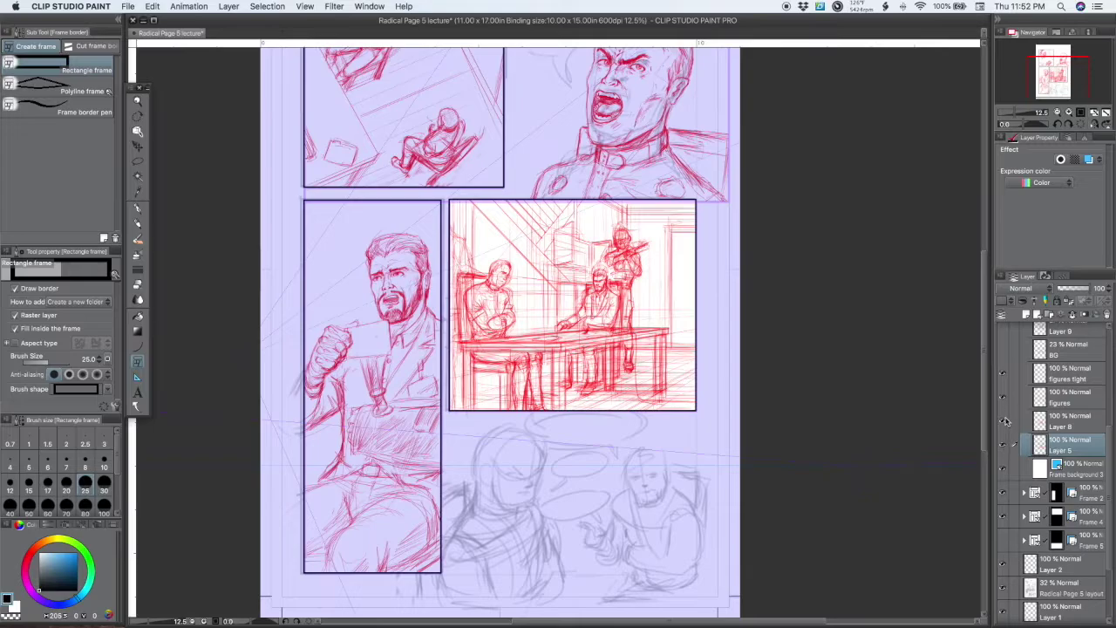
click(1004, 422)
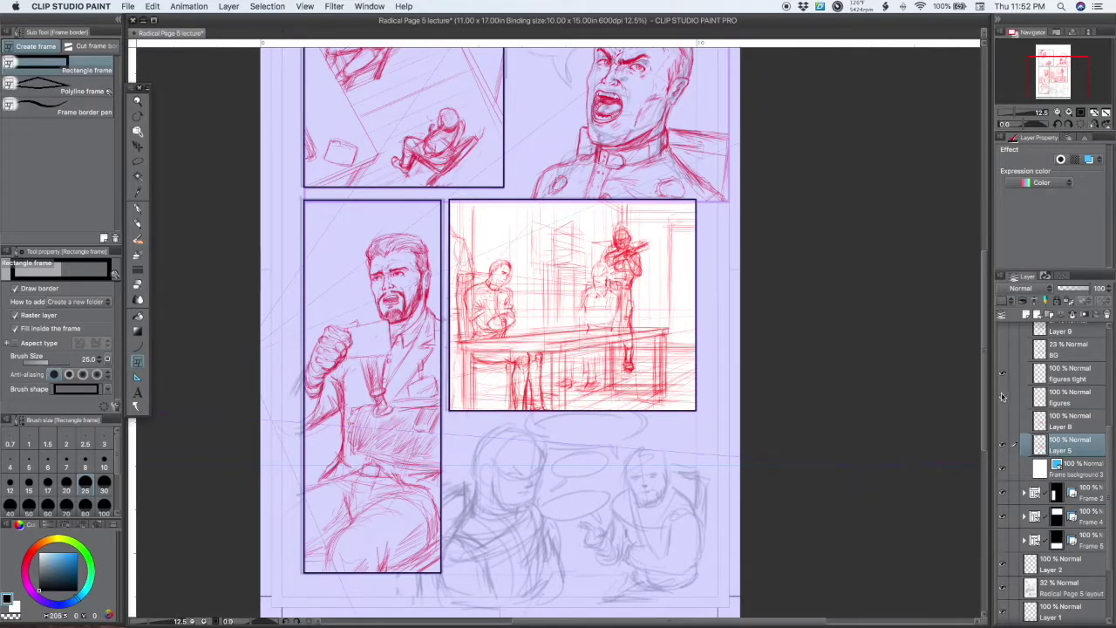
click(1002, 374)
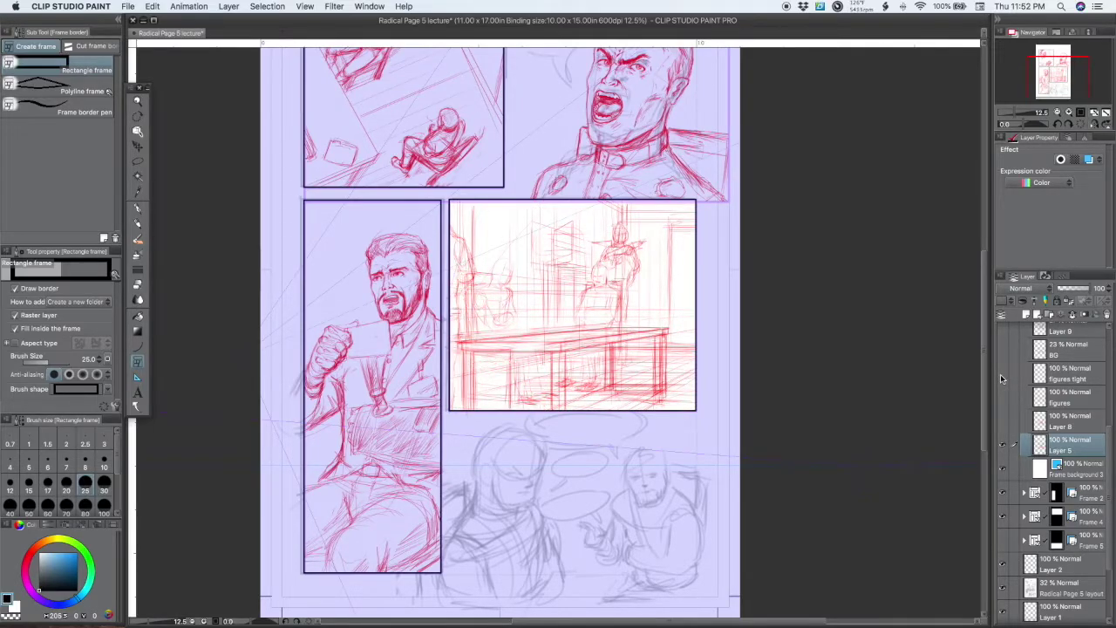
scroll(1106, 425, up, 2)
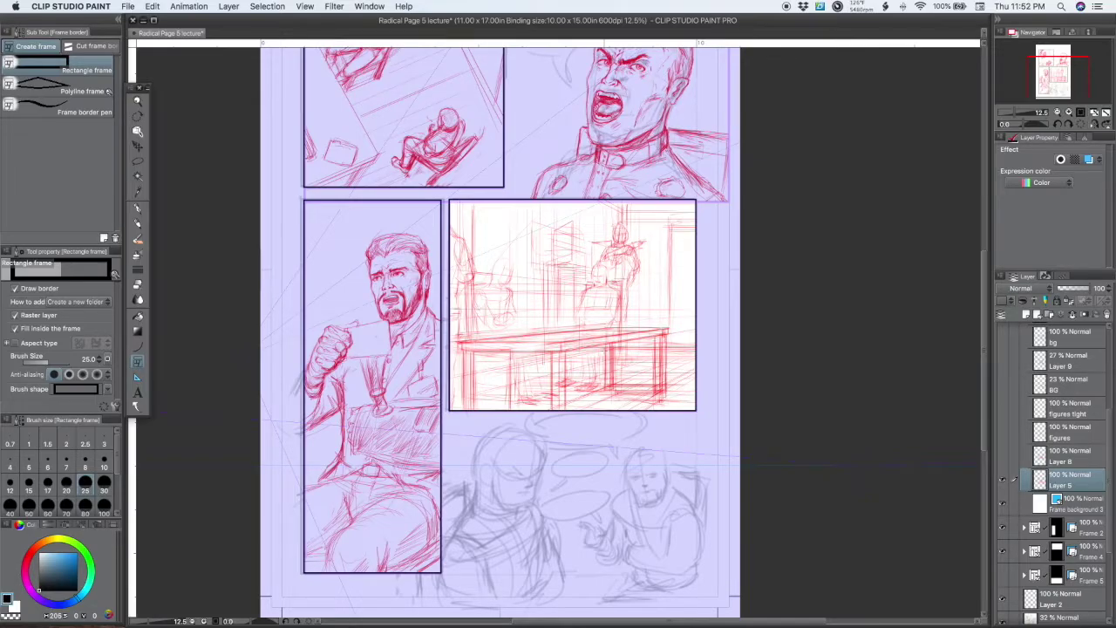
- Preview Layer 8 over the rough Layer 5 drawing by toggling both layers, and leave Layer 8 selected but hidden
click(1002, 457)
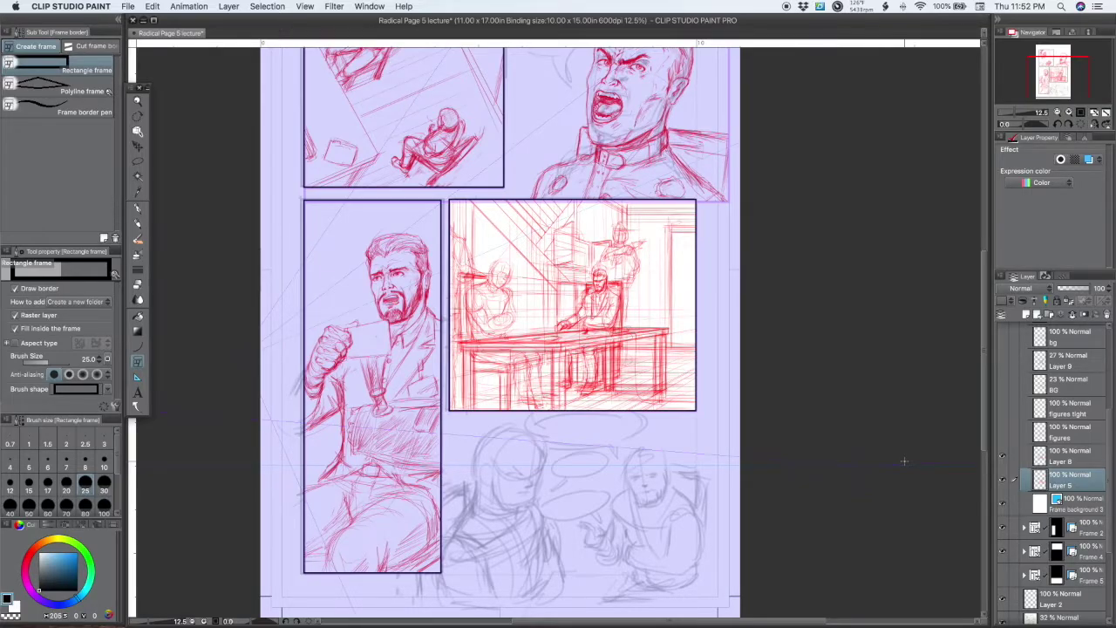
click(1001, 482)
click(1002, 483)
click(1055, 460)
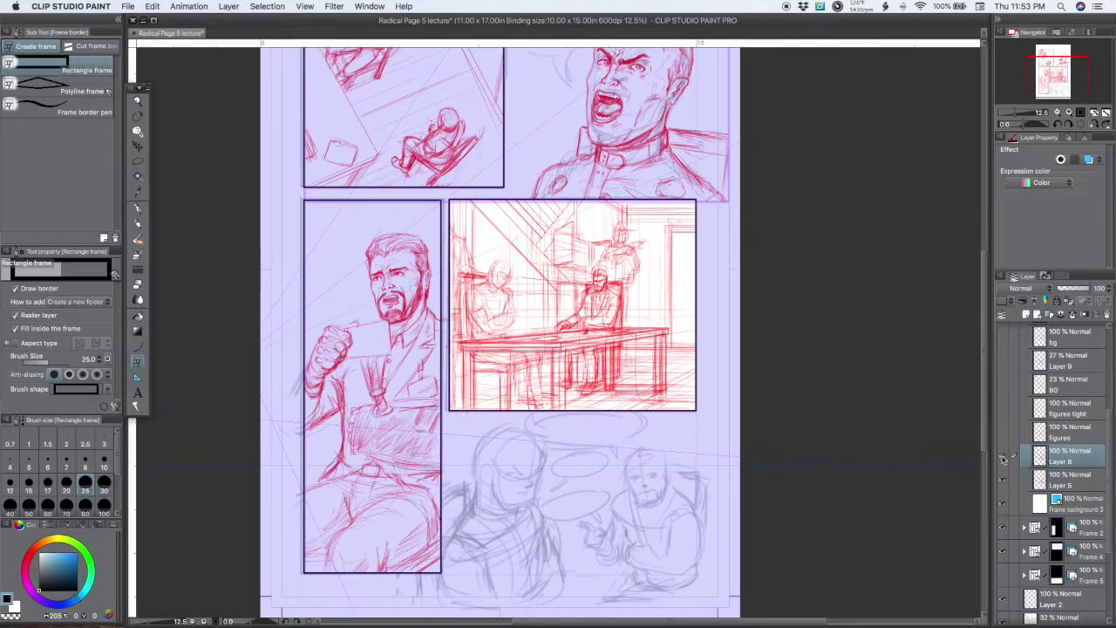
click(1002, 458)
click(1002, 459)
click(1003, 458)
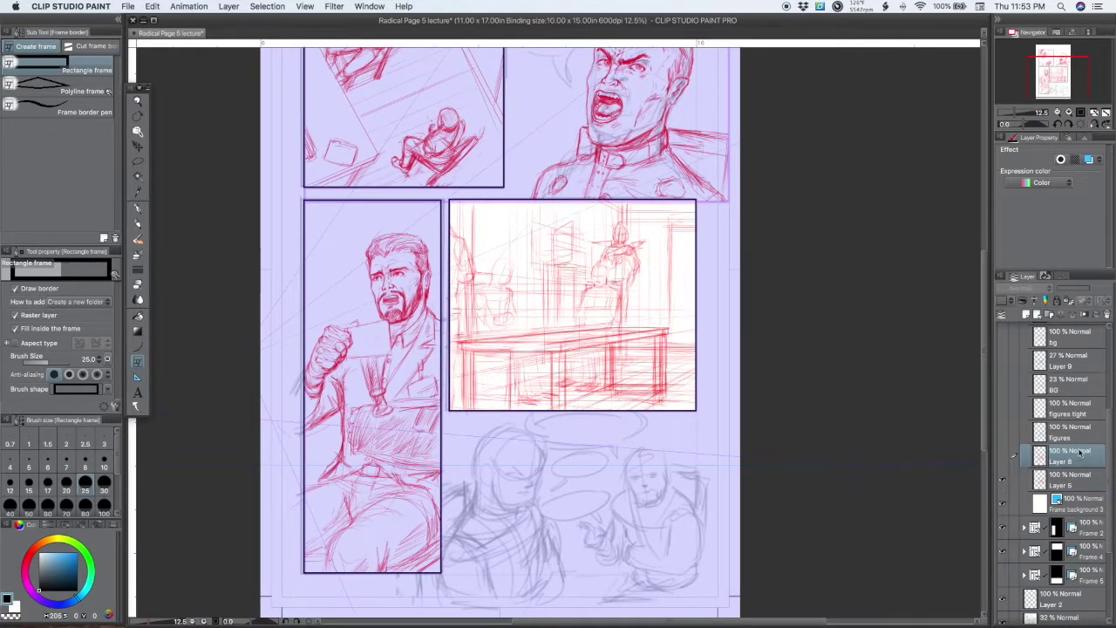
- Select Layer 5 and toggle it off and on to check the rough table and background drawing
click(1044, 483)
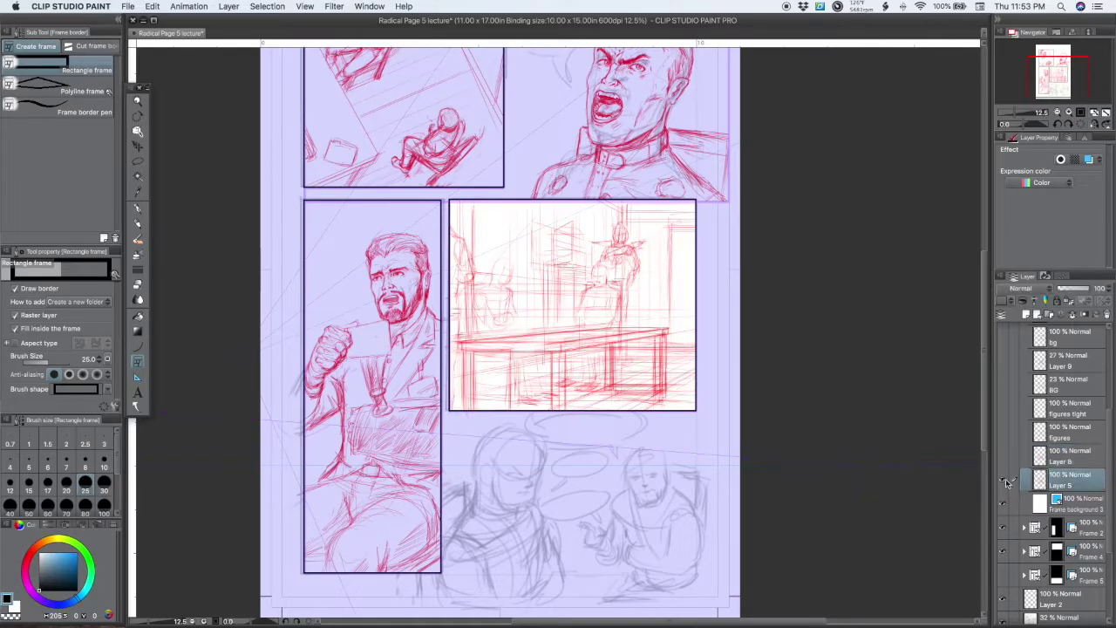
click(1002, 480)
click(1002, 480)
- Hide Perspective ruler 1, show Perspective ruler 2, and return to Layer 5 in the Frame 3 folder
scroll(1089, 477, down, 5)
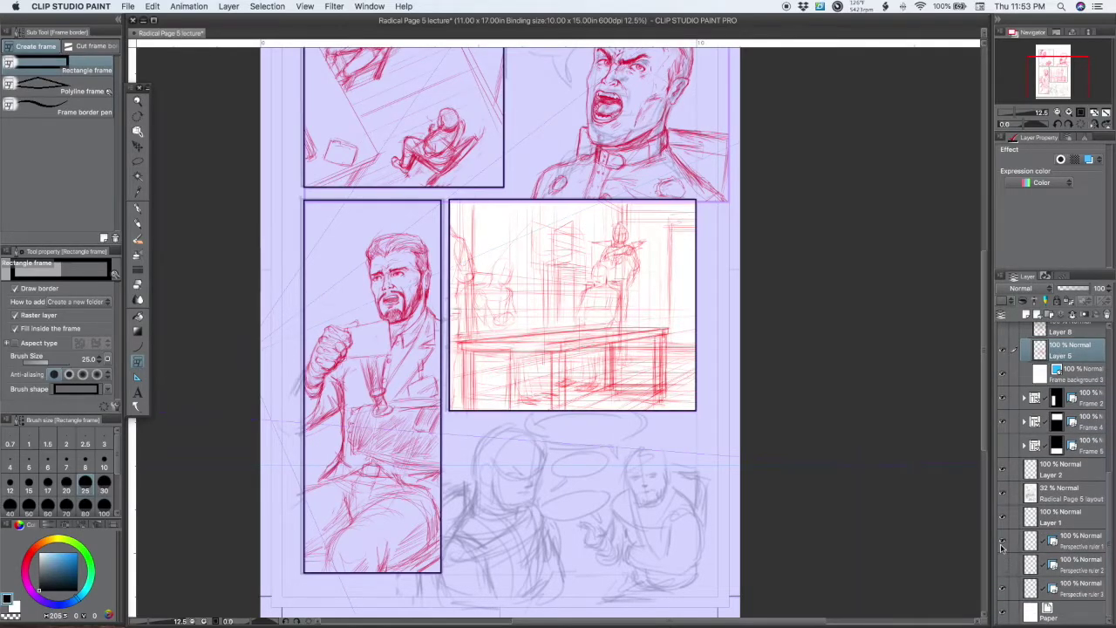
click(1002, 563)
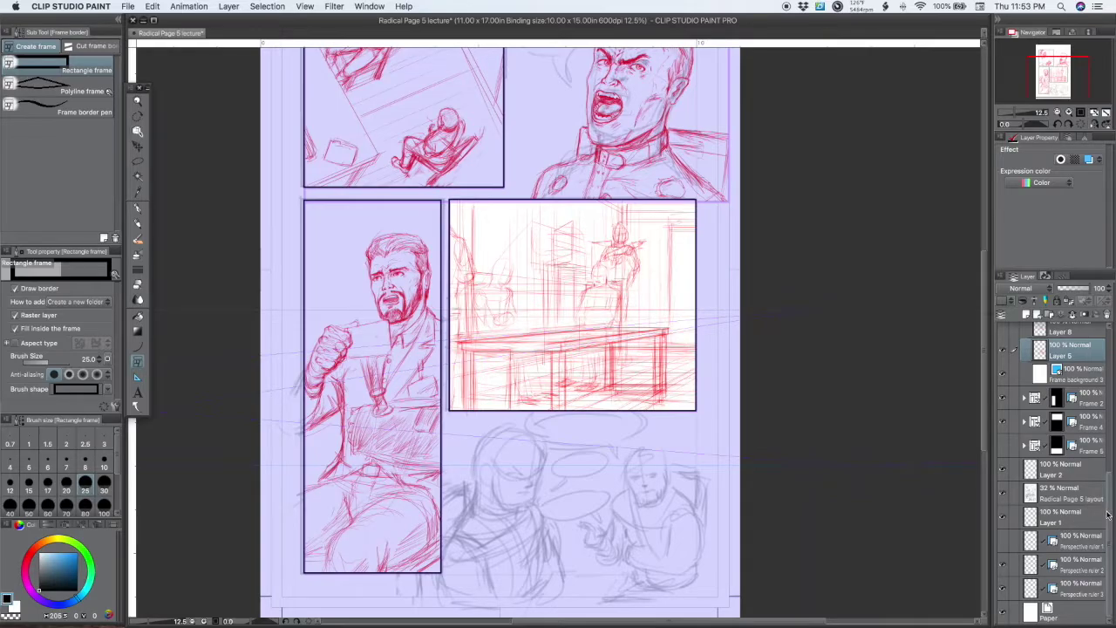
scroll(1090, 514, up, 3)
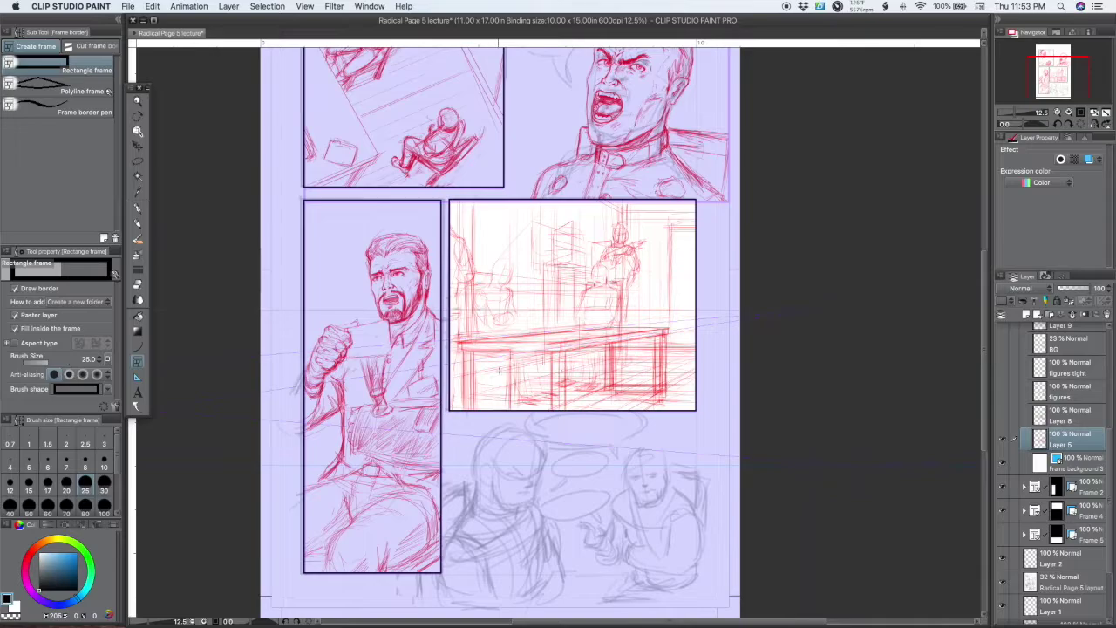
- Create a wide, thin rectangle frame from the table in Frame 3 out past the page's right edge
drag(490, 357, 779, 302)
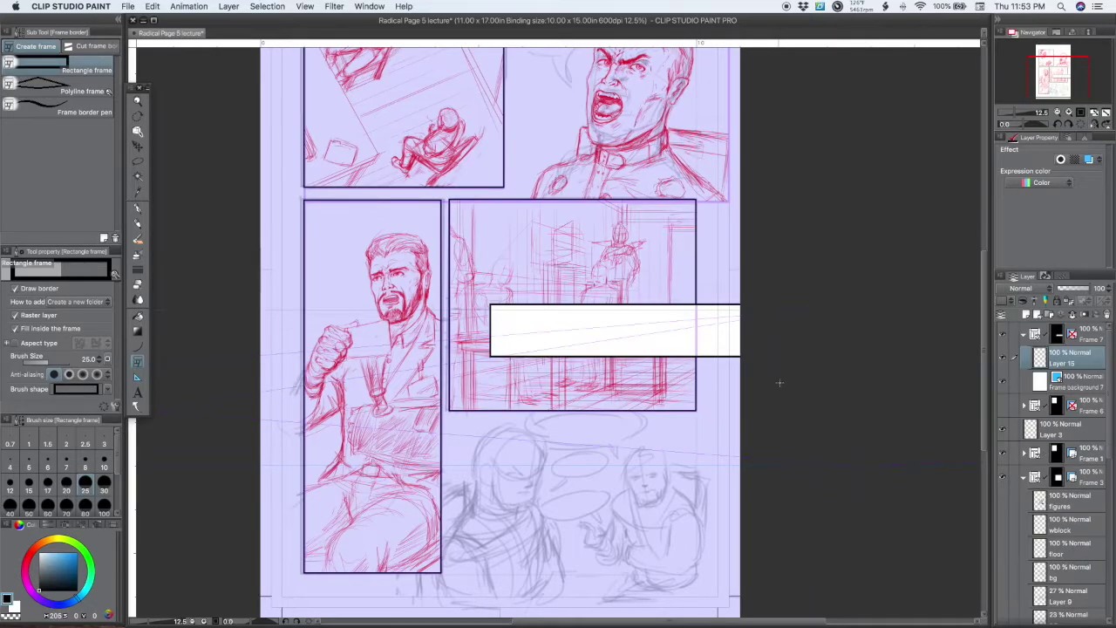
- Undo the thin rectangle frame and try placing a perspective ruler along the table's edges in Frame 3
key(super+z)
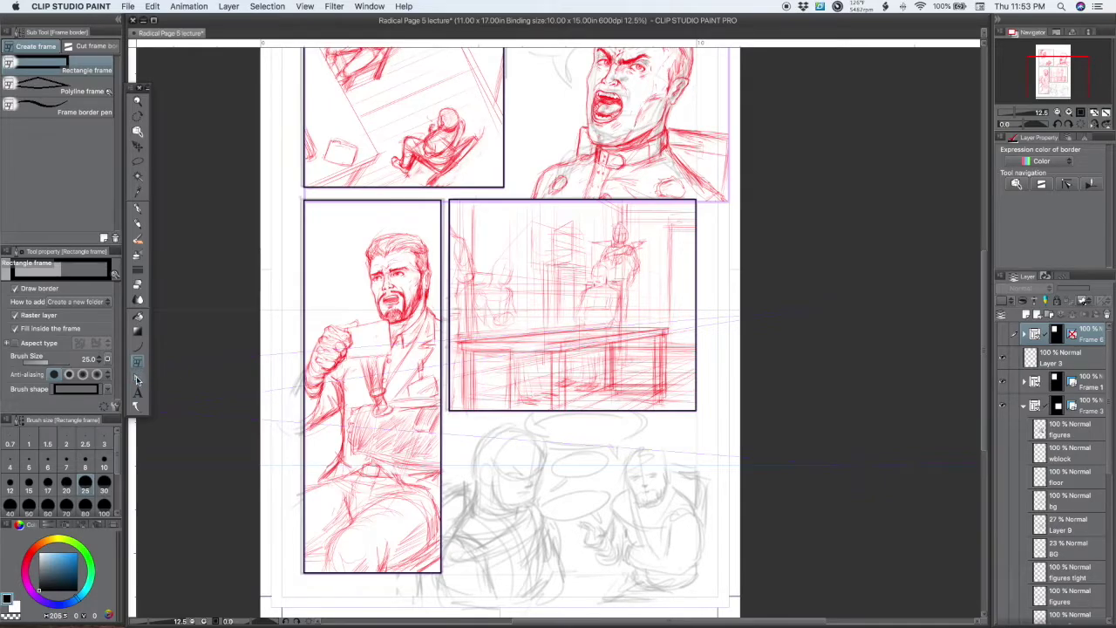
click(137, 377)
drag(478, 347, 743, 310)
drag(549, 347, 597, 340)
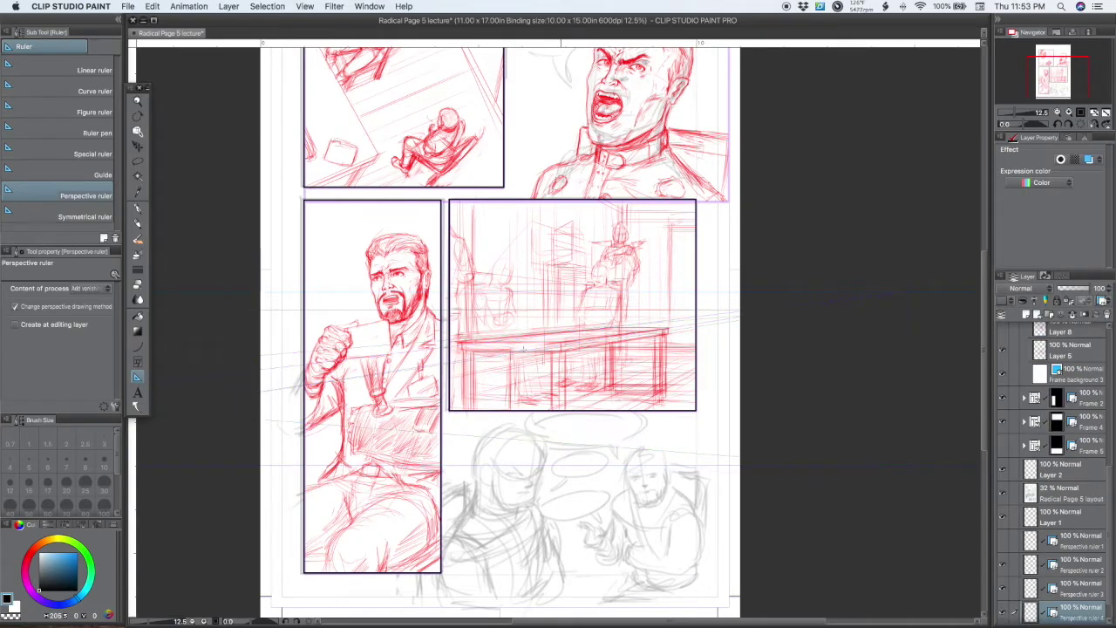
key(super+z)
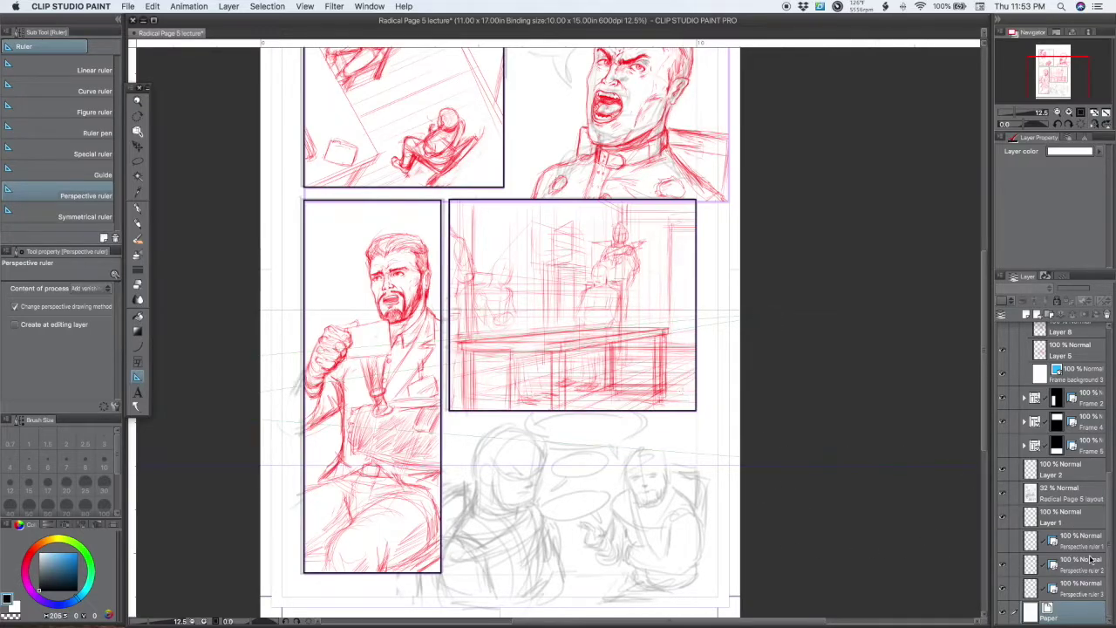
key(super+z)
key(super+y)
- Select Layer 5 in Frame 3, toggle it off and on to check it, and hide Perspective ruler 2
scroll(1080, 471, up, 4)
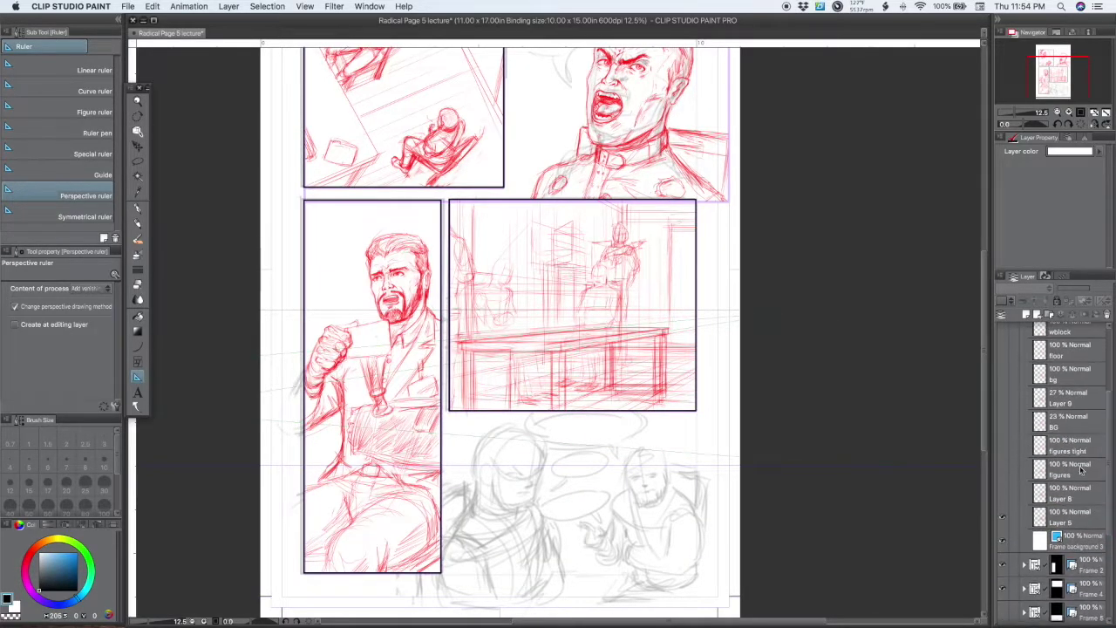
click(1053, 518)
click(1002, 518)
click(1003, 518)
scroll(1094, 558, down, 5)
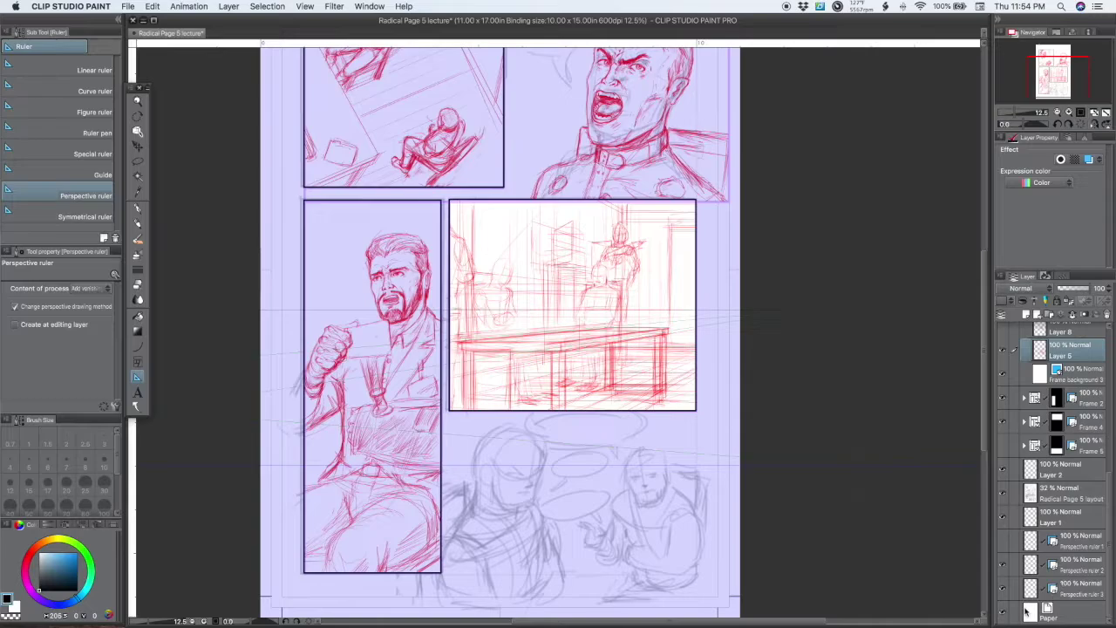
click(1002, 573)
click(1003, 586)
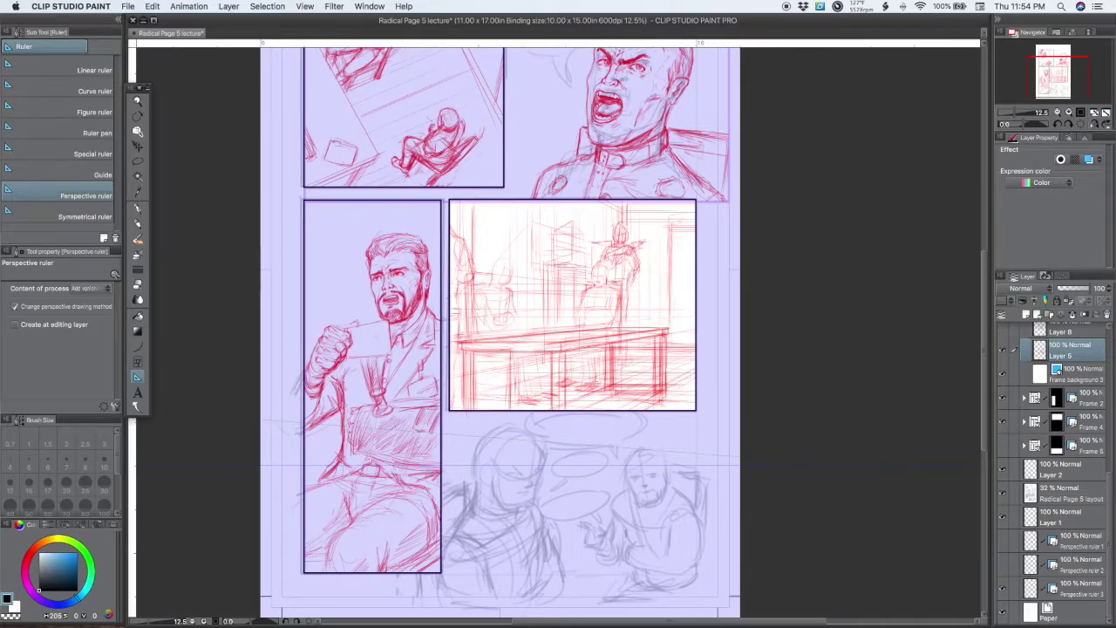
- Preview Layer 8 and the figures layer over Layer 5, hiding each again, and select Layer 8
scroll(1111, 455, up, 3)
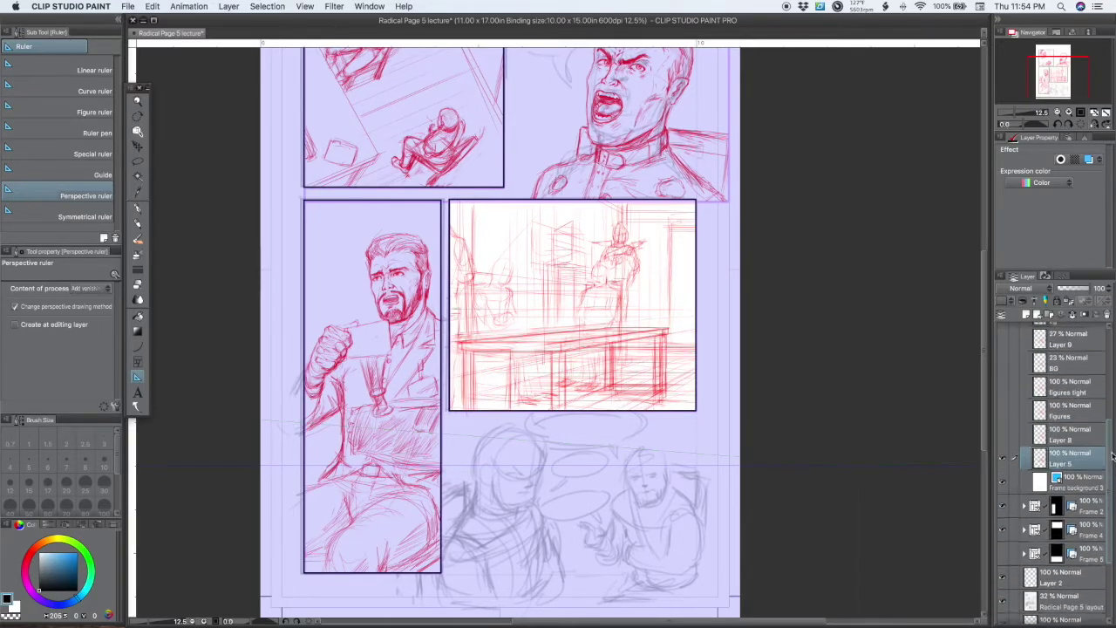
click(1001, 438)
click(1002, 437)
click(1004, 407)
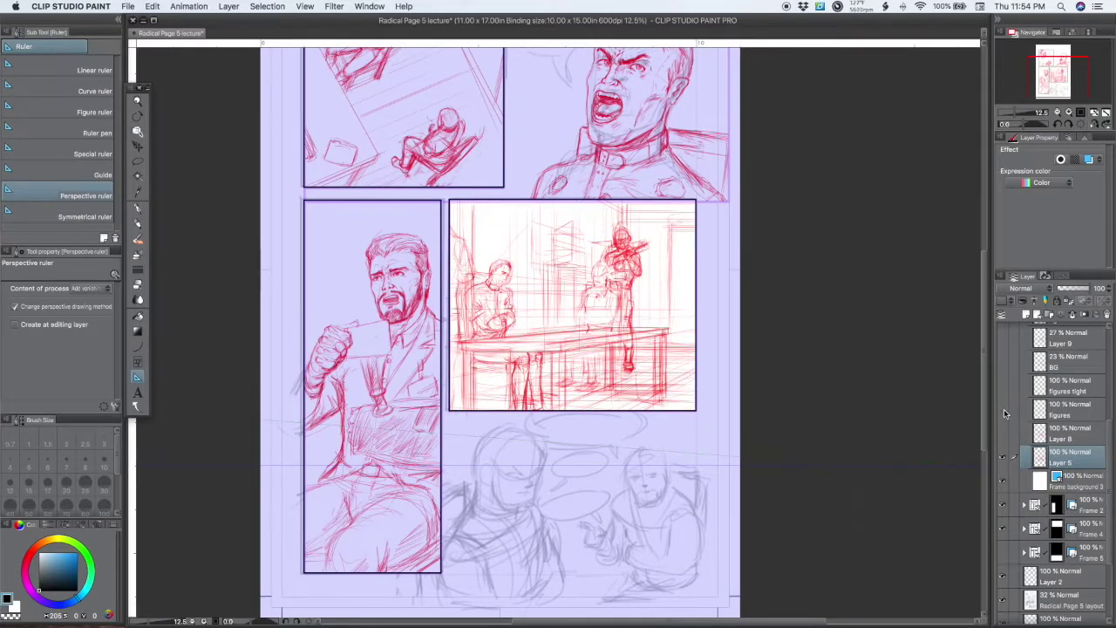
click(1003, 408)
click(1059, 436)
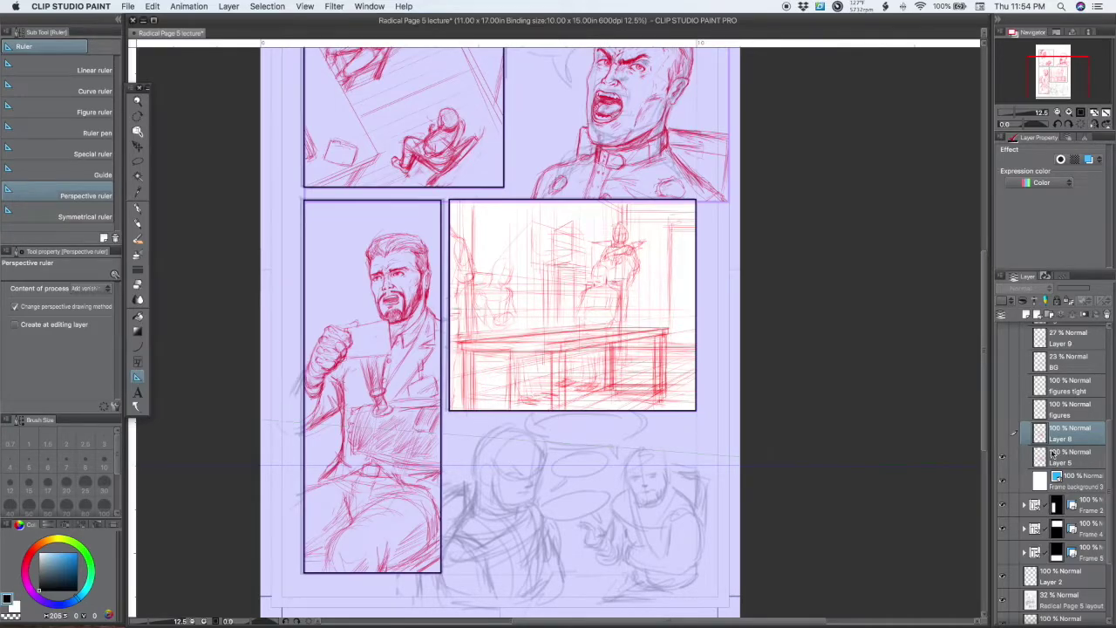
- Show Layer 8 and compare it with Layer 5 by toggling both, leaving both visible and Layer 8 selected
click(1002, 433)
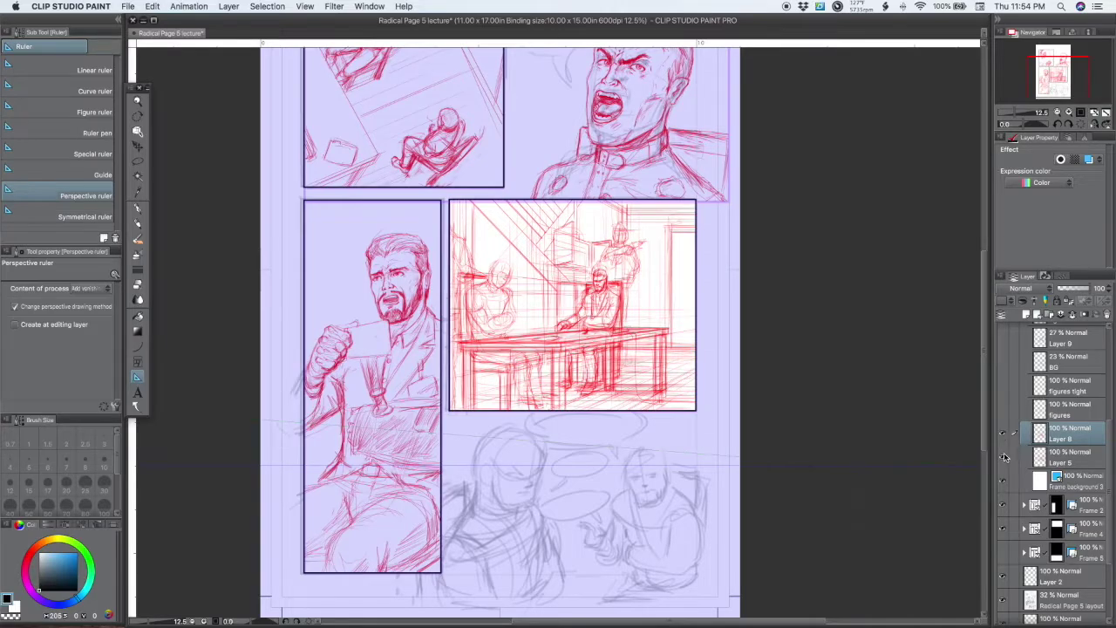
click(1002, 457)
click(1001, 457)
click(1002, 457)
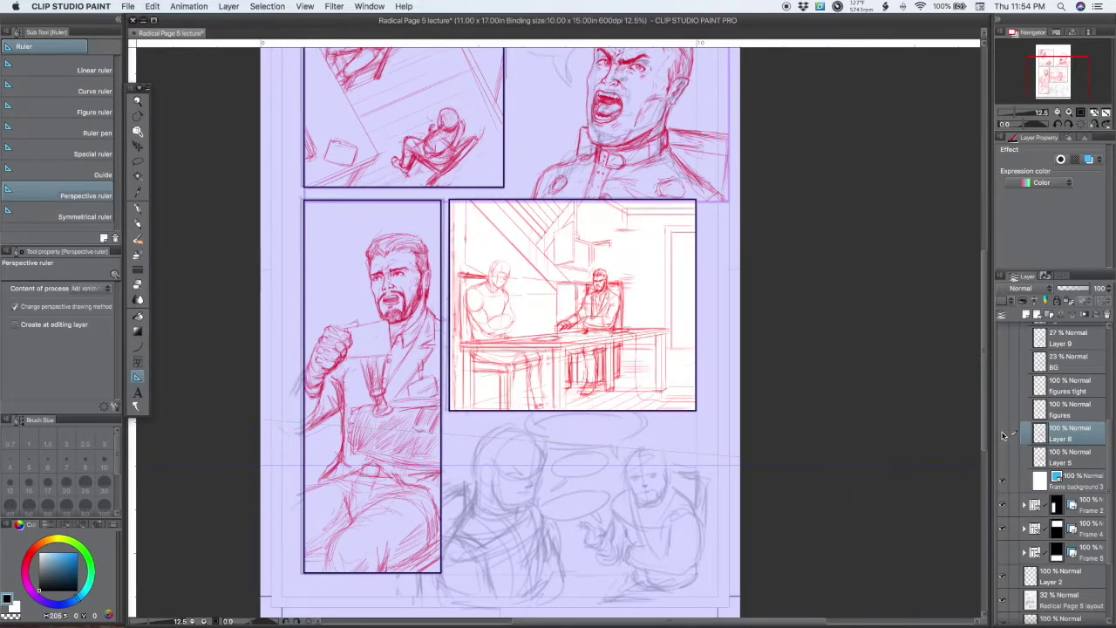
click(1002, 435)
click(1005, 452)
click(1026, 457)
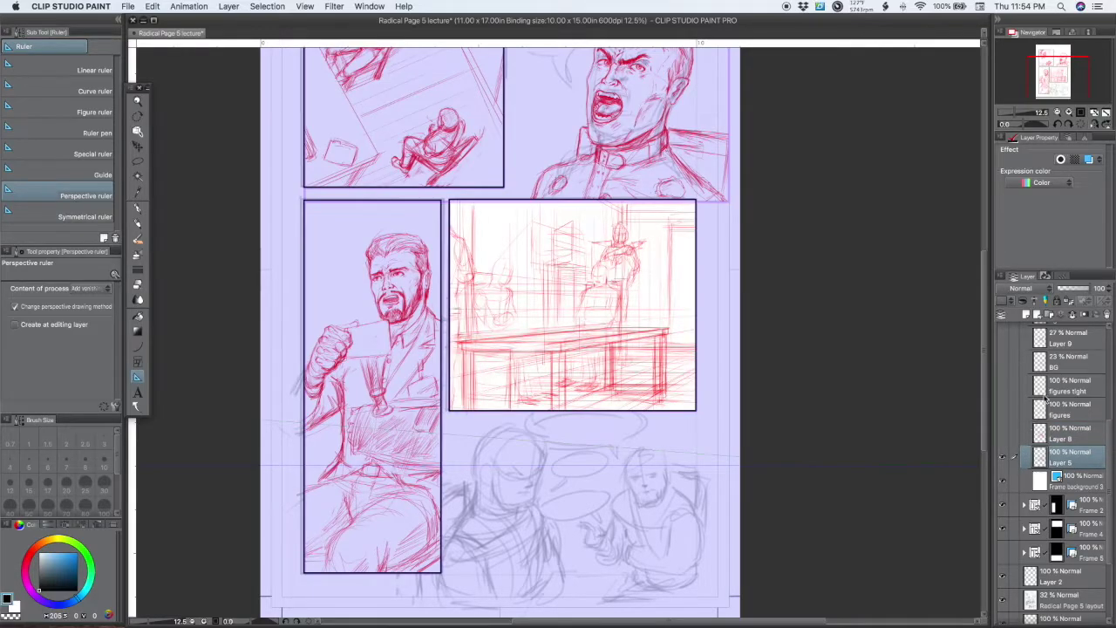
click(1002, 435)
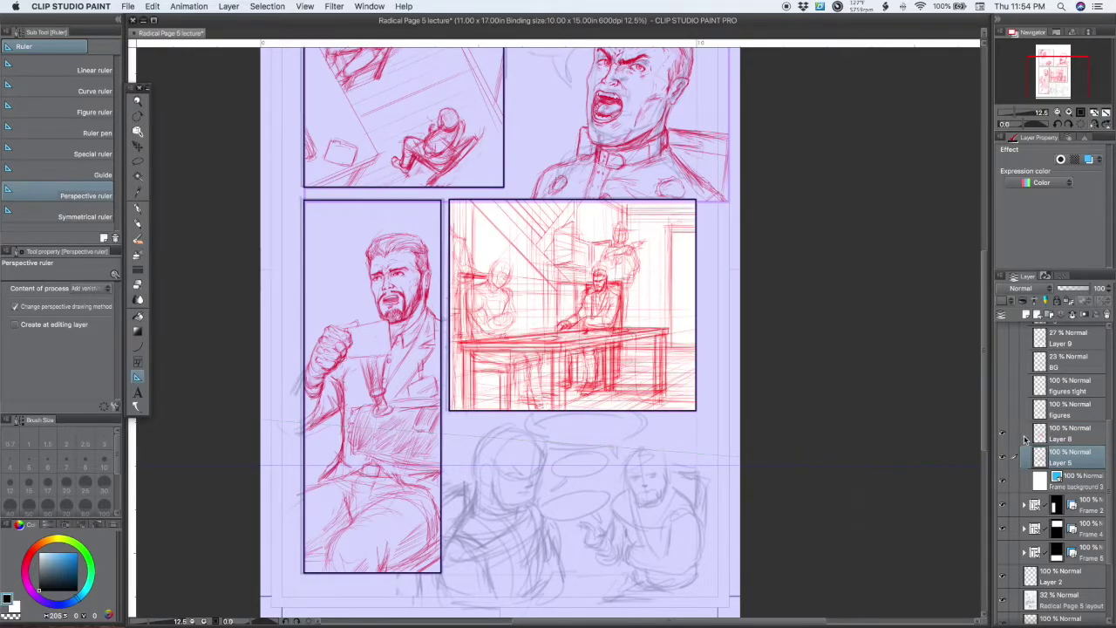
click(1028, 439)
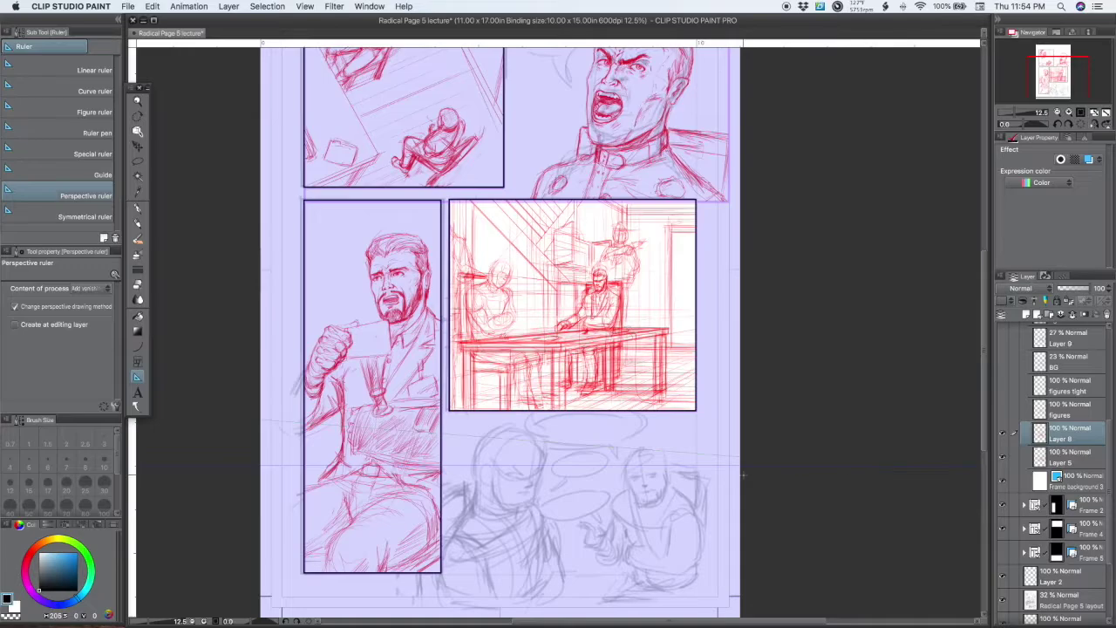
- Select Layer 5 and lower its opacity to 54%
click(1041, 457)
click(1073, 289)
drag(1073, 293, 1071, 298)
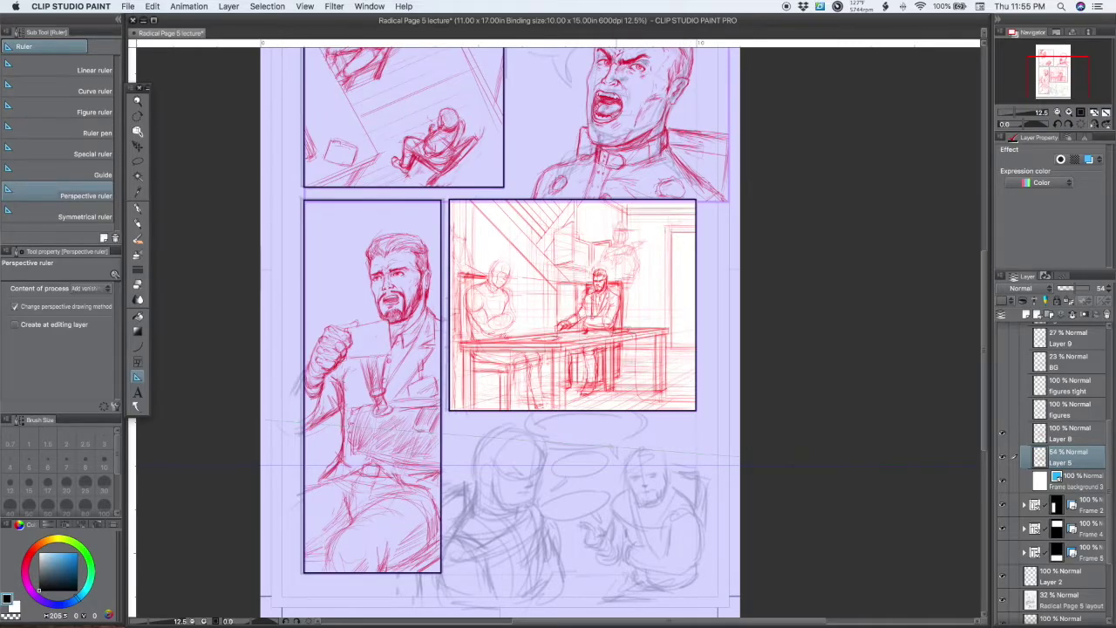
- Toggle the figures layer above Layer 8 repeatedly to compare the panel with and without it, leaving it visible
click(1002, 410)
click(1002, 411)
click(1002, 411)
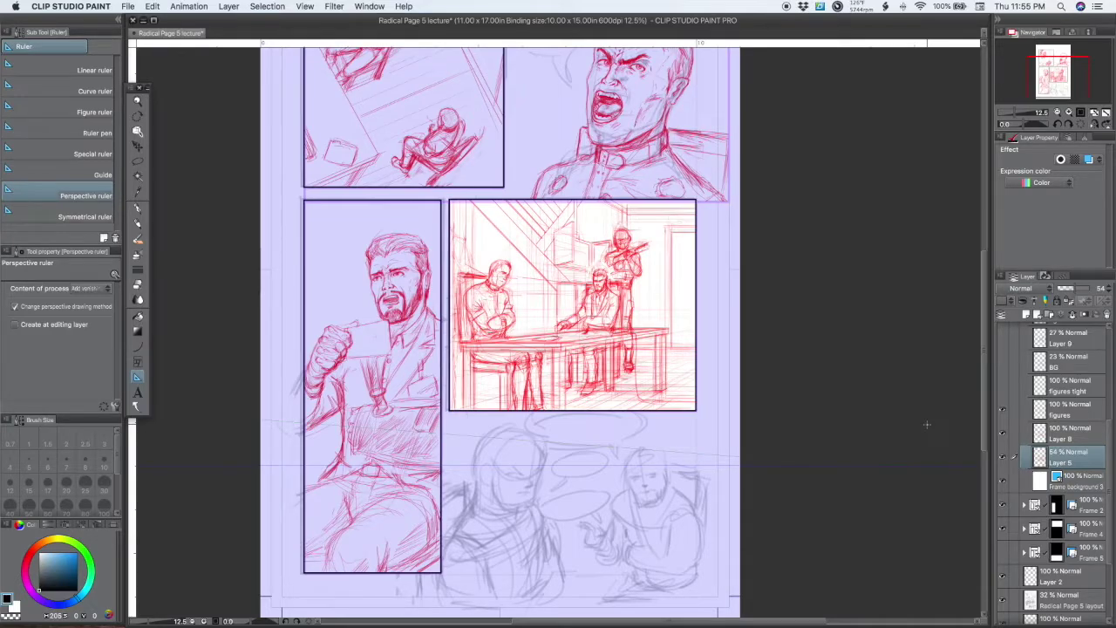
click(1003, 411)
click(1002, 410)
click(1002, 410)
click(1001, 410)
click(1002, 412)
click(1002, 413)
click(1001, 413)
click(1002, 415)
- Toggle Layer 8 and the faded Layer 5 off and on to compare the tight drawing with the rough
click(1003, 433)
click(1002, 434)
click(1003, 456)
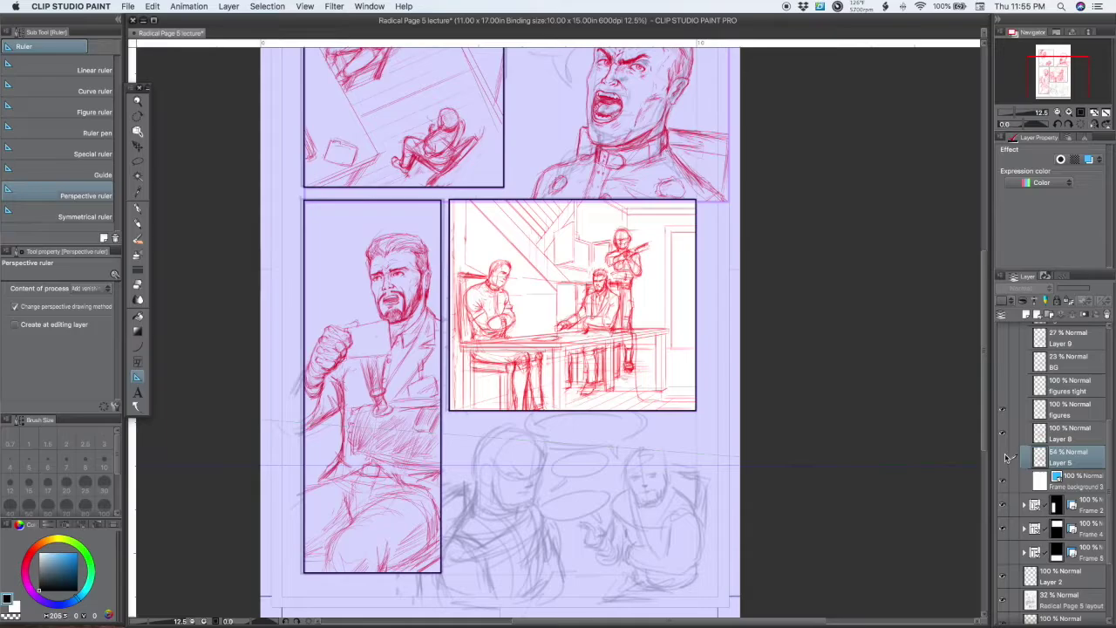
click(1002, 456)
click(1002, 458)
click(1003, 457)
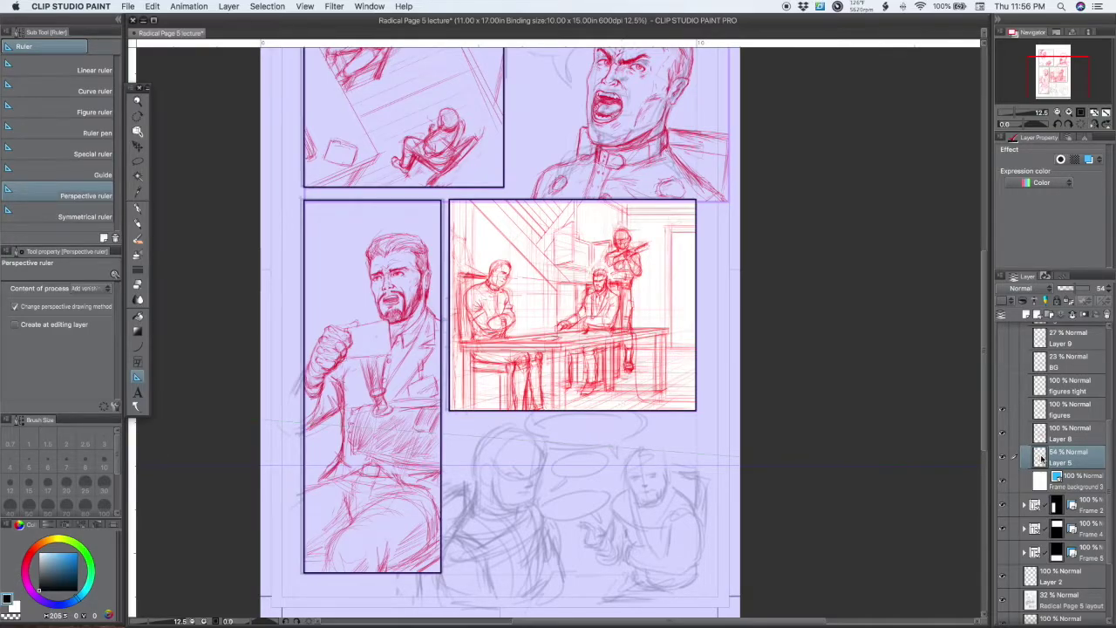
- Check Layer 8 by toggling it off and on, and raise Layer 5's opacity to 75%
click(1002, 434)
click(1002, 434)
drag(1075, 289, 1084, 295)
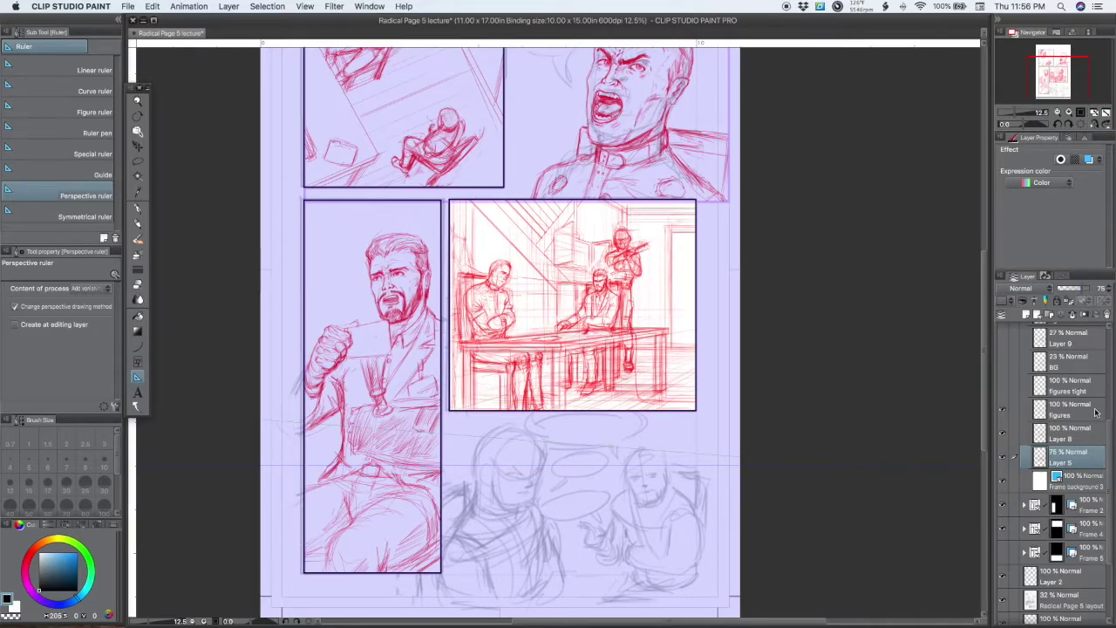
- Collapse the Frame 3 folder, highlight Frames 1 and 4 in turn, and show and select Frame 5
scroll(1107, 414, up, 2)
scroll(1107, 414, up, 6)
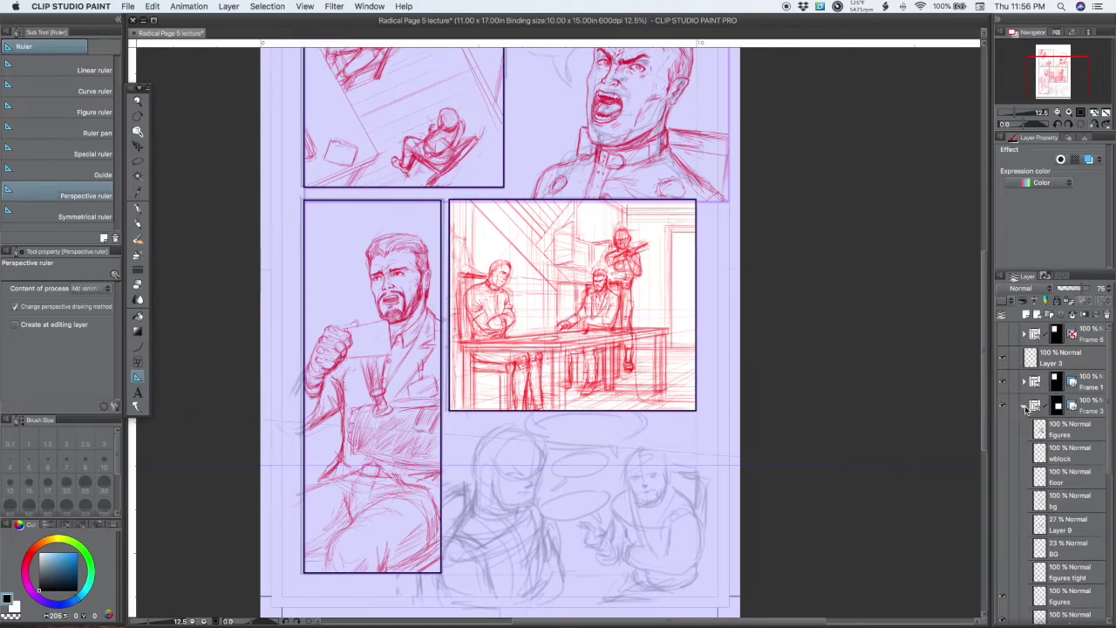
click(1025, 407)
click(1036, 384)
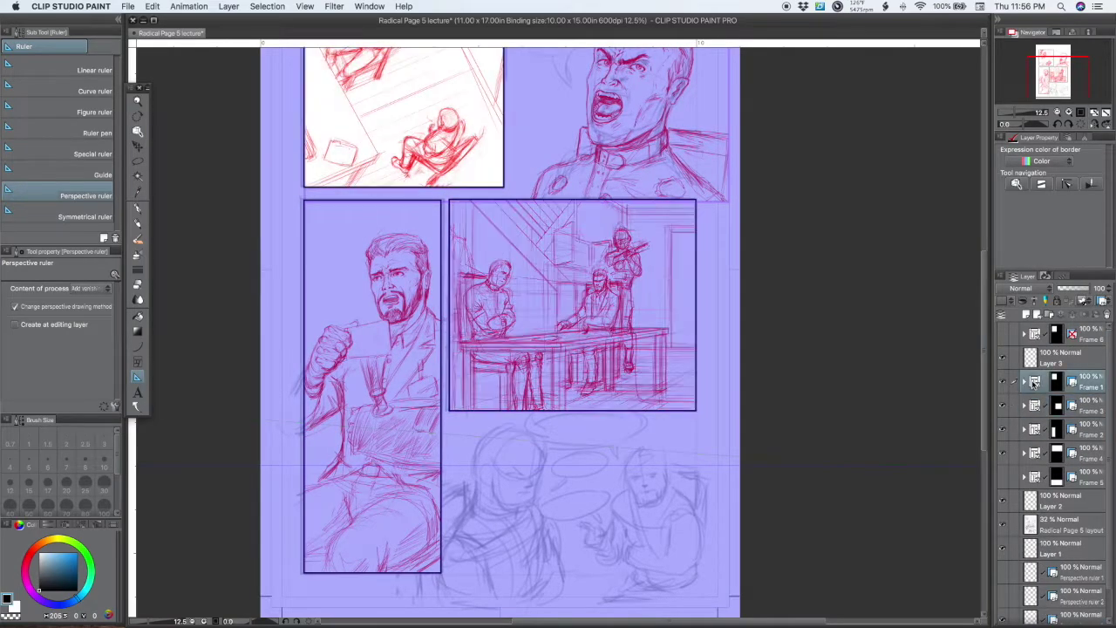
click(1034, 455)
click(1002, 478)
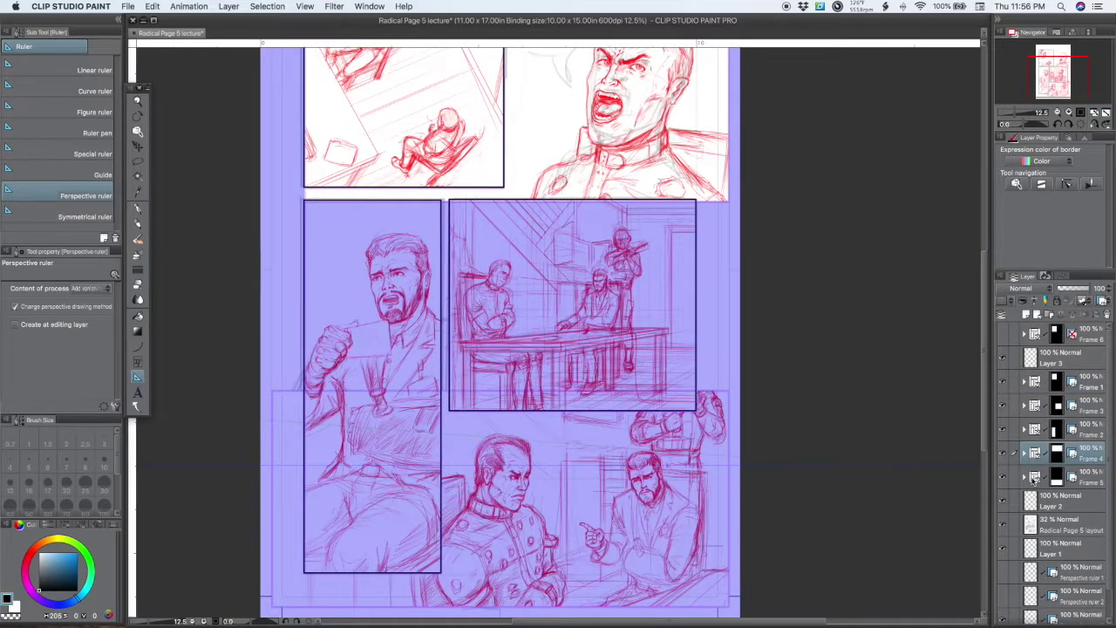
click(1034, 477)
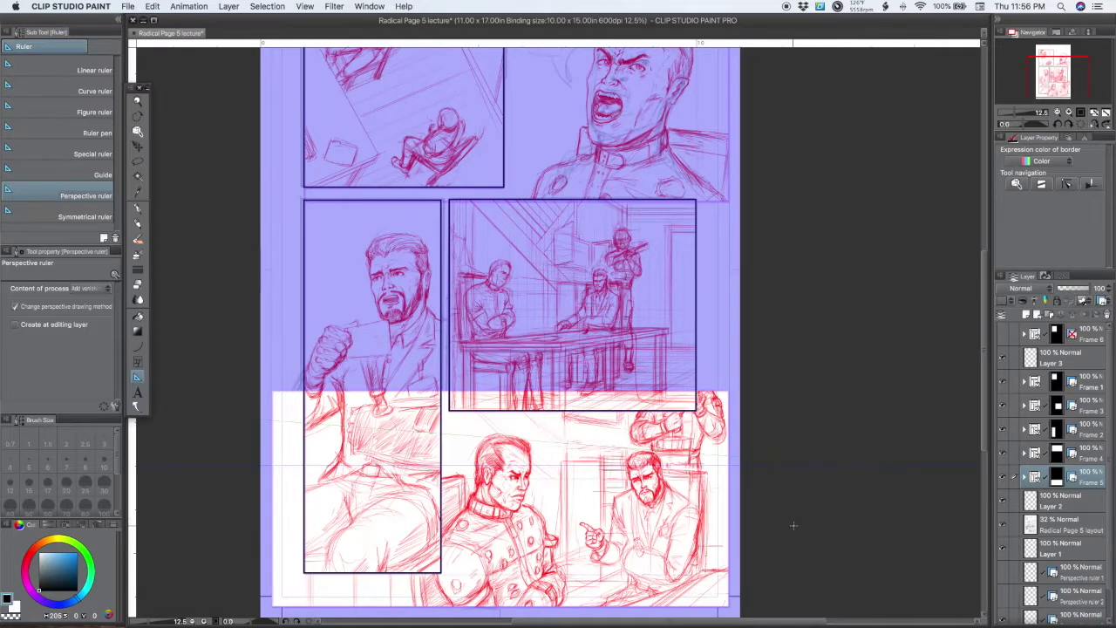
- Expand the Frame 5 folder and select its BG layer
scroll(767, 518, down, 5)
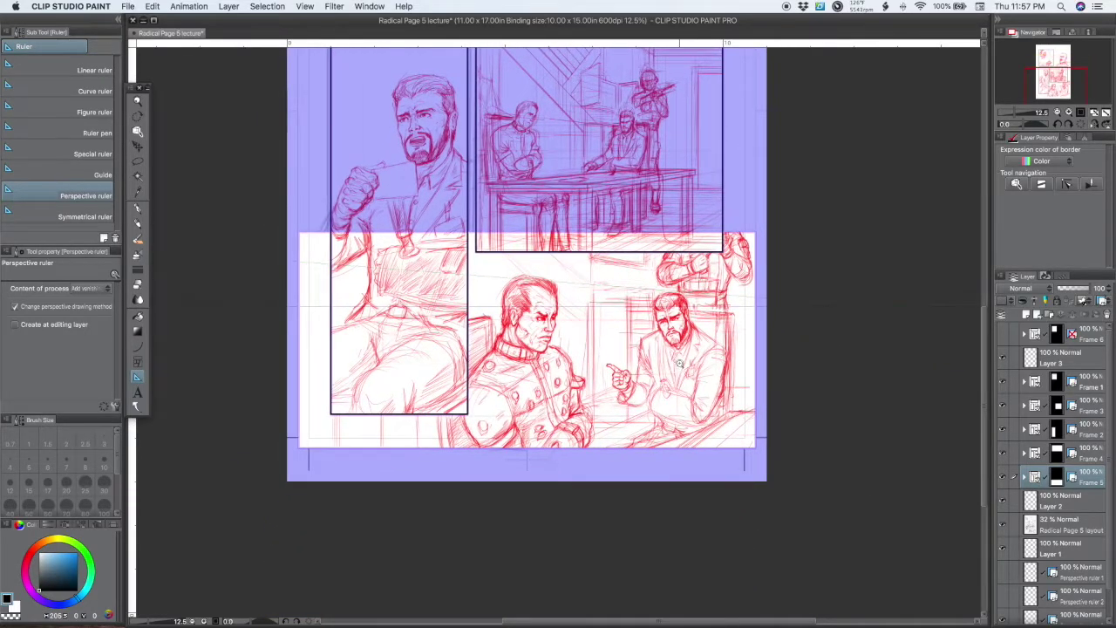
scroll(679, 364, up, 2)
scroll(679, 363, left, 1)
scroll(679, 364, down, 2)
scroll(645, 392, right, 2)
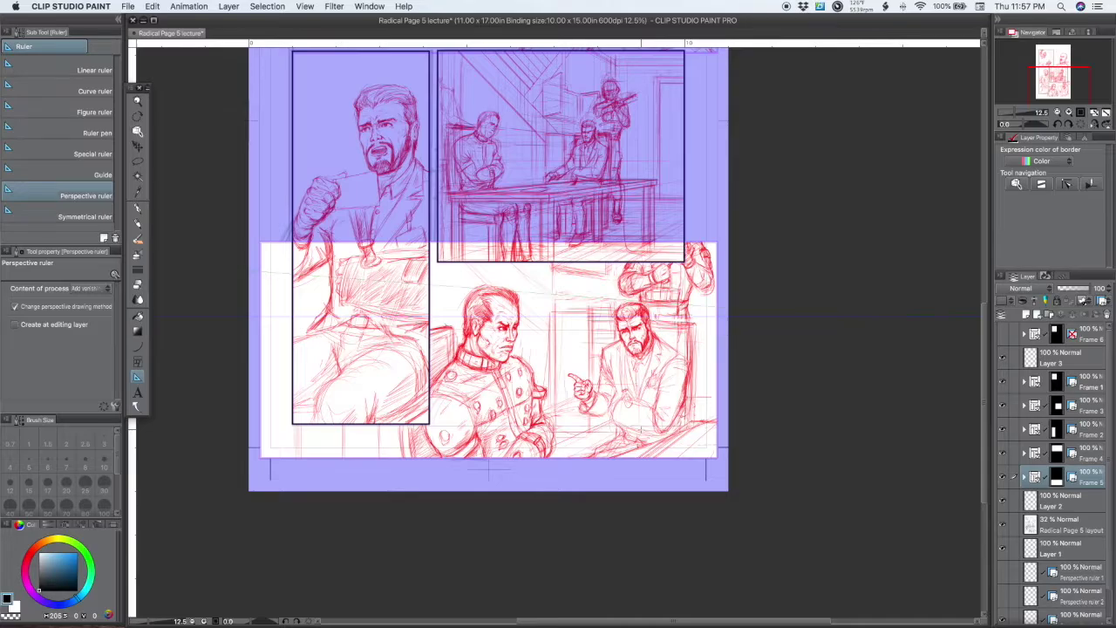
click(1025, 477)
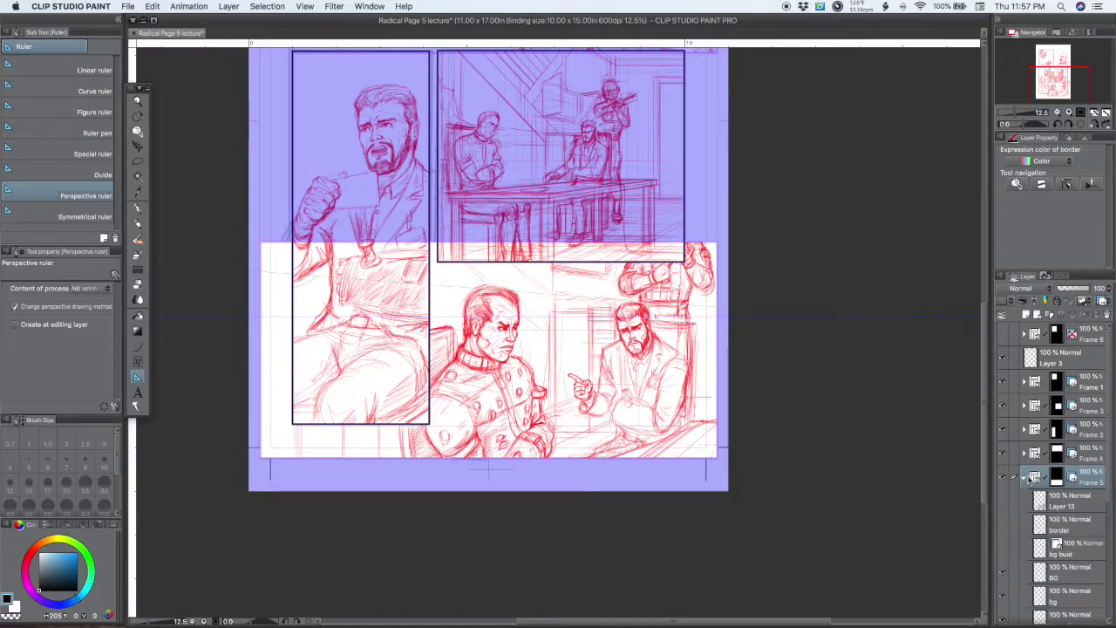
scroll(1103, 558, down, 5)
scroll(1101, 572, down, 1)
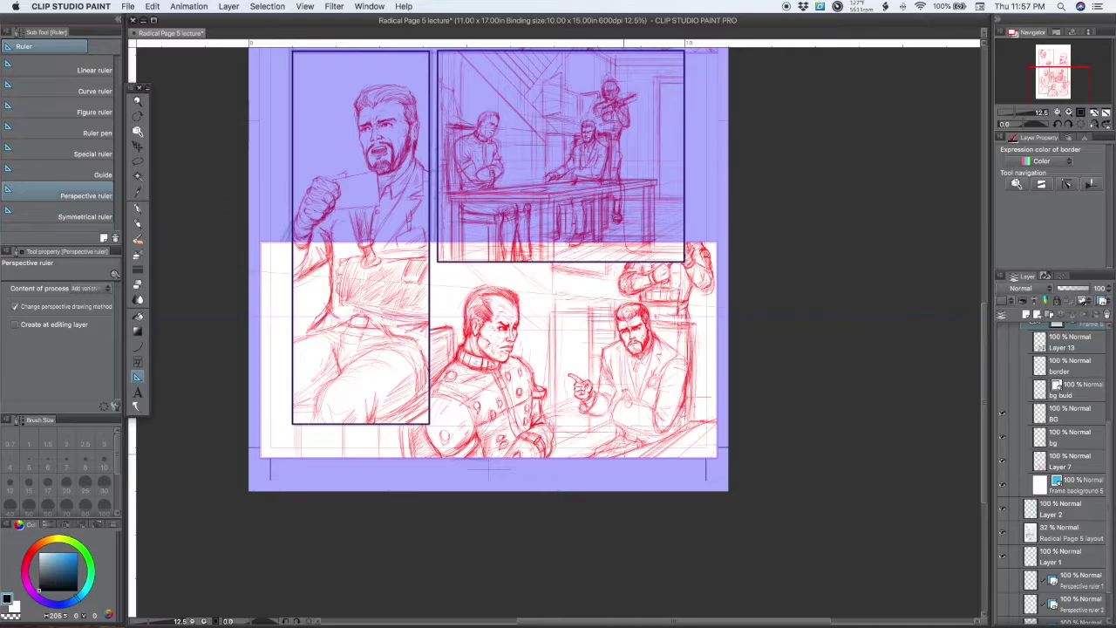
click(1043, 421)
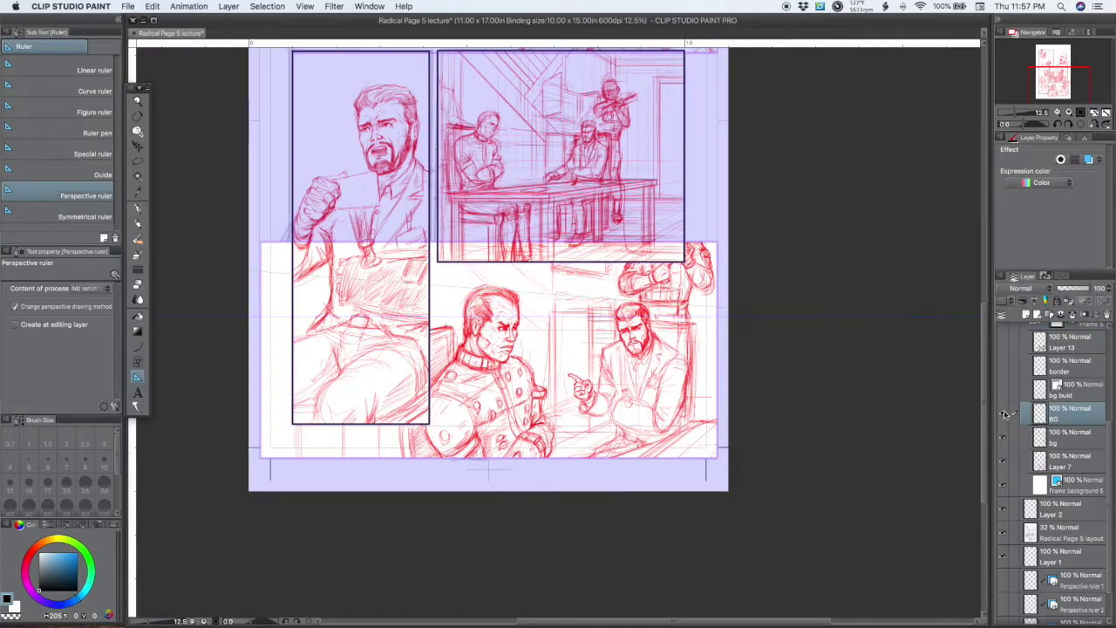
- Select Layer 7 in Frame 5 and toggle its figure drawing on and off, leaving it hidden
click(1038, 463)
click(1003, 463)
click(1002, 463)
click(1003, 463)
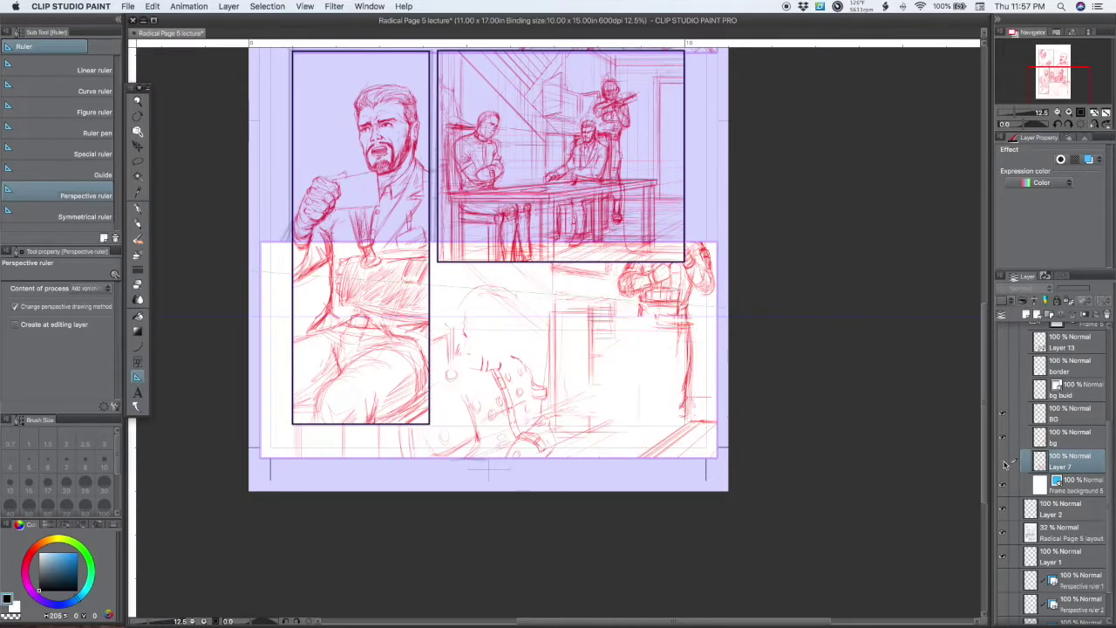
click(1004, 462)
click(1003, 462)
- Toggle the bg layer and Layer 7 to compare background and figures in Frame 5, and hide the BG layer
click(1002, 440)
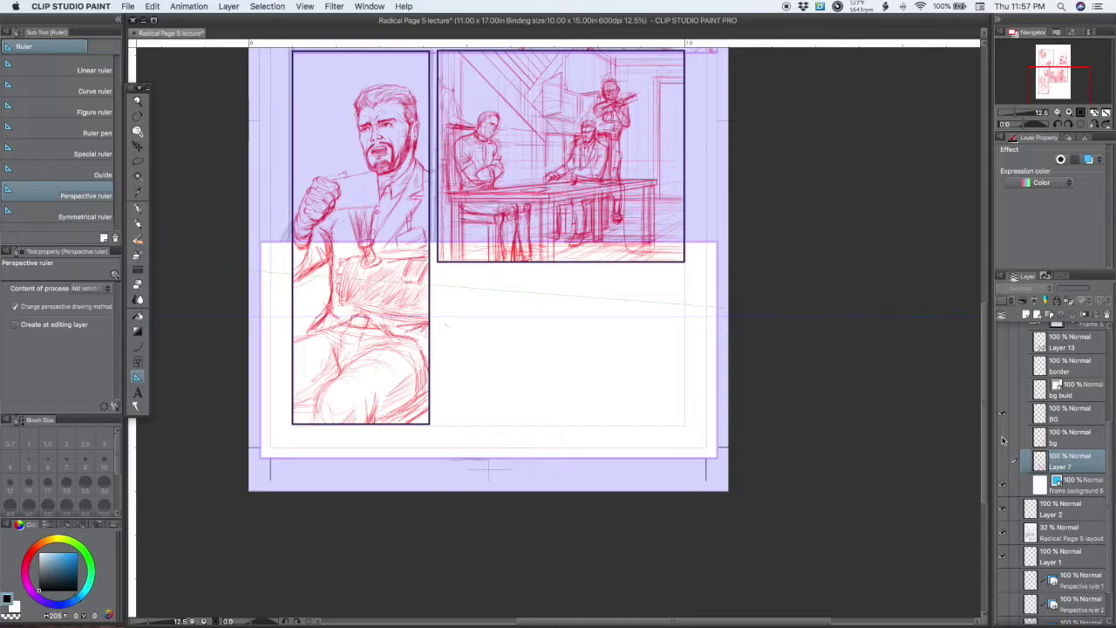
click(1002, 439)
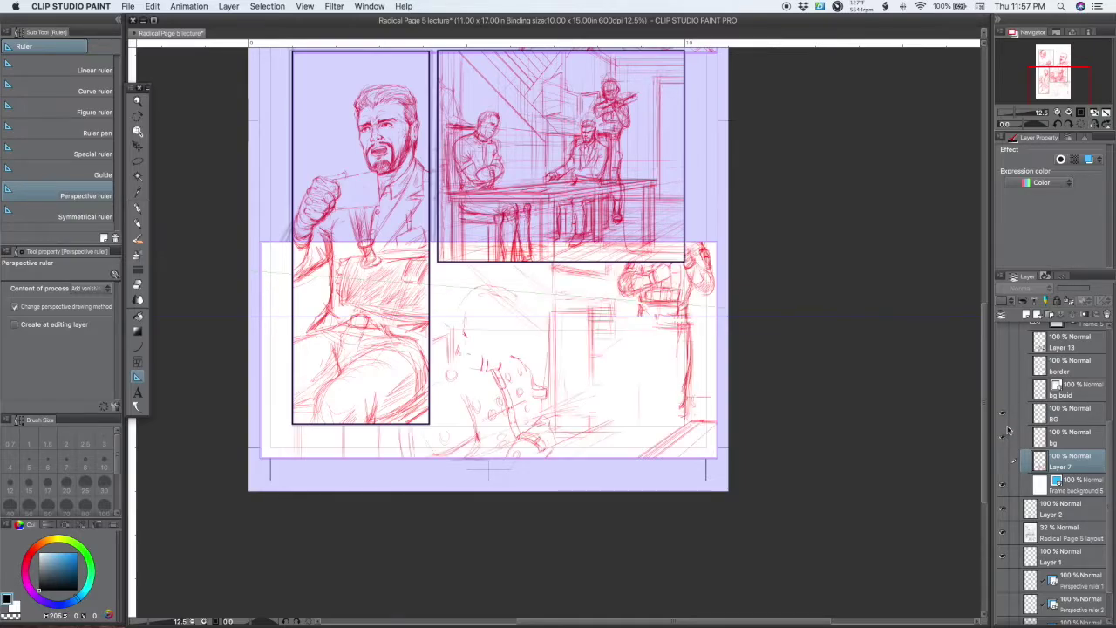
click(1002, 465)
click(1002, 465)
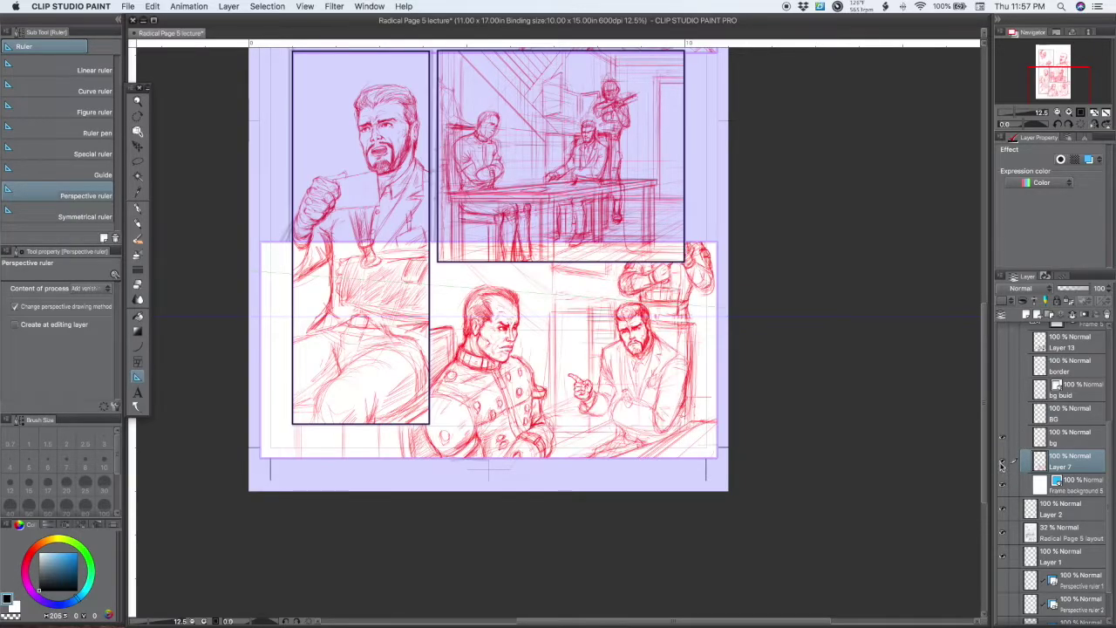
- Select the bg layer in Frame 5 and toggle it to check the rough background, leaving it visible without Layer 7
click(1054, 439)
click(1002, 438)
click(1001, 437)
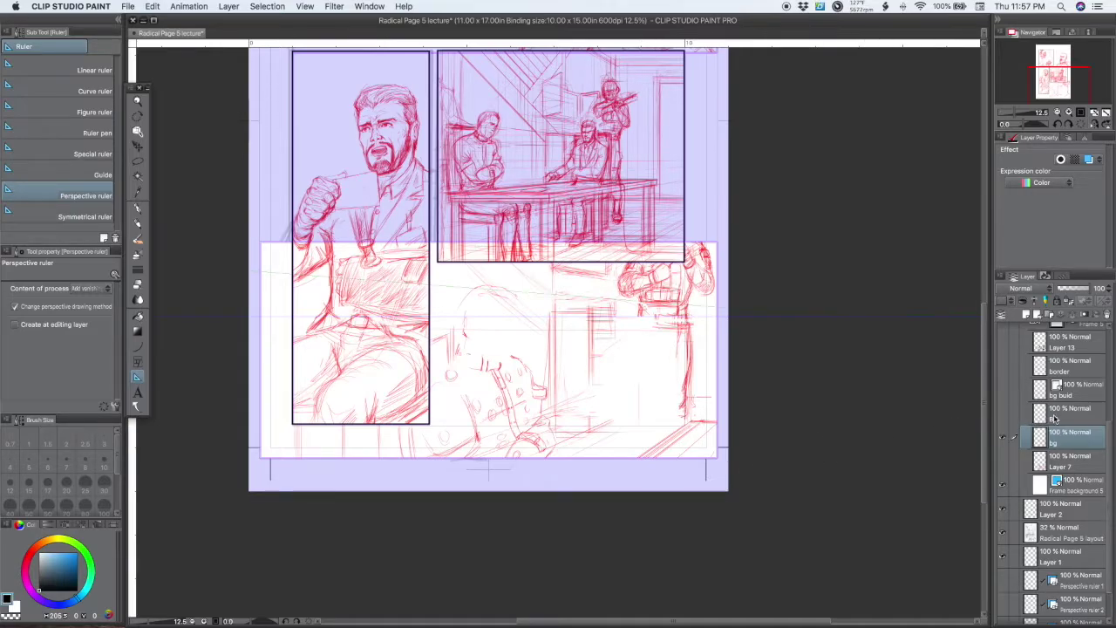
click(1001, 439)
click(1001, 440)
- Hide Perspective ruler 3 and show Perspective ruler 1
scroll(1000, 591, down, 2)
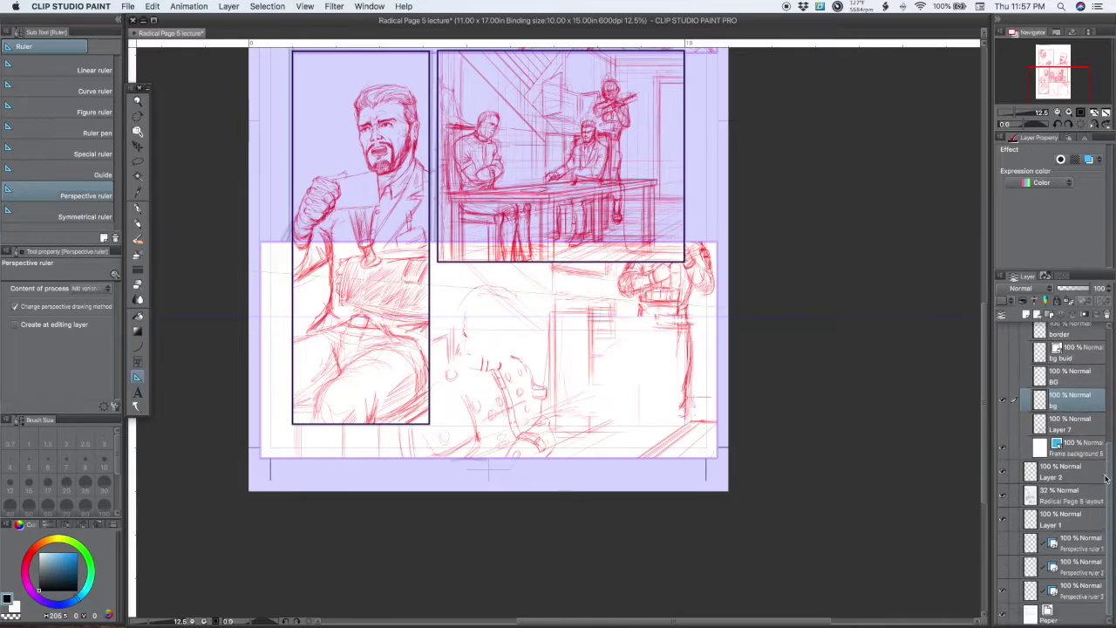
click(1002, 565)
click(1002, 541)
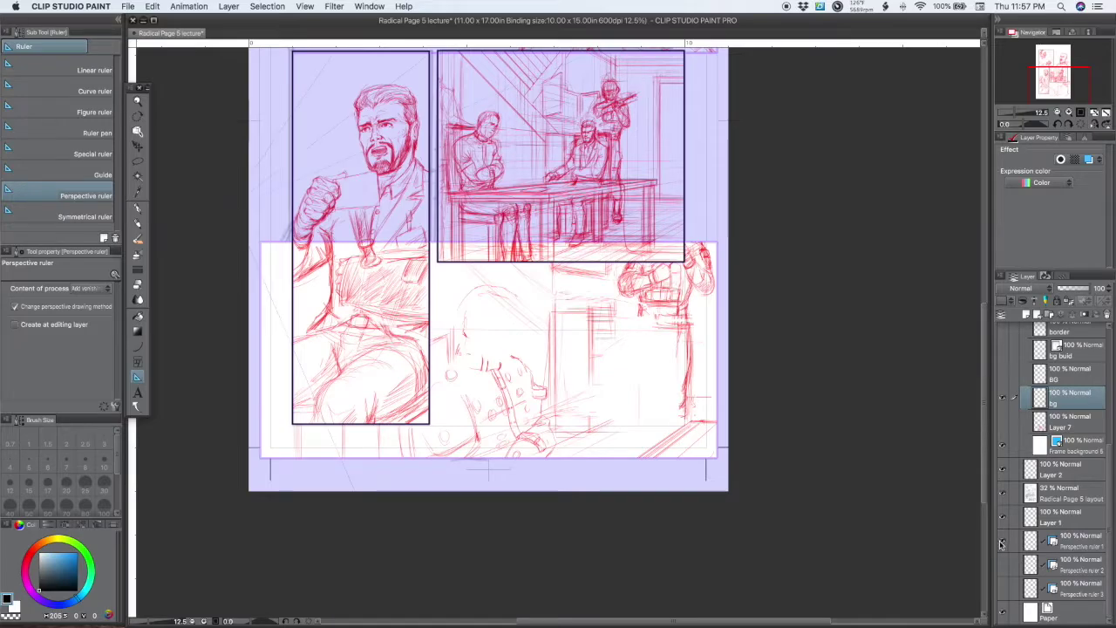
- Hide the bg layer and Frame background 5, and toggle Layer 7 to compare its figures with the rough page layout
click(1003, 444)
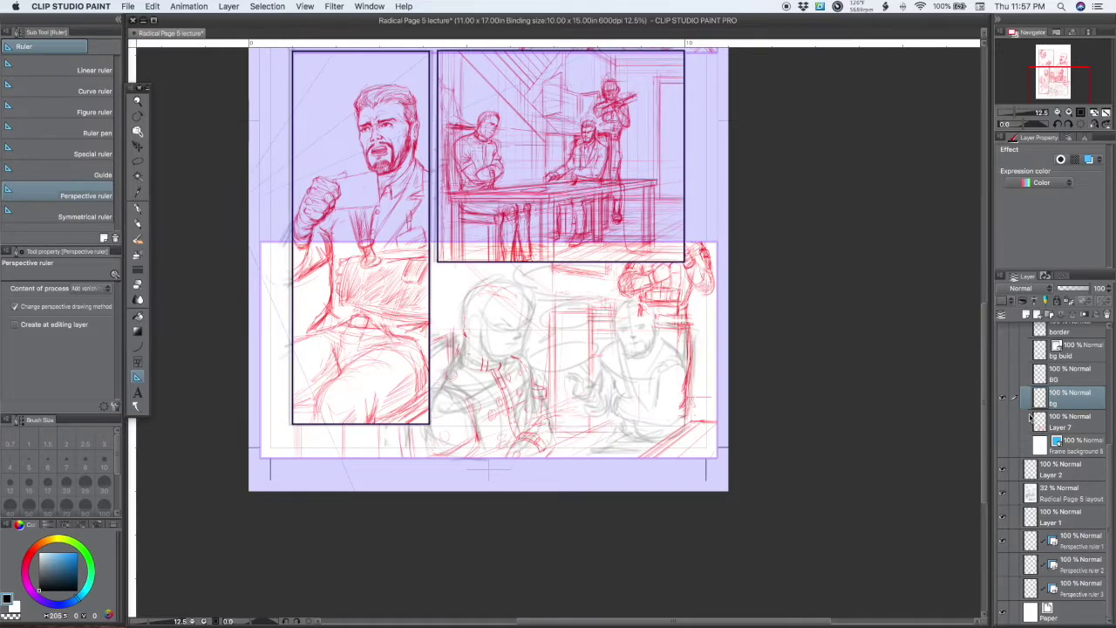
click(1004, 401)
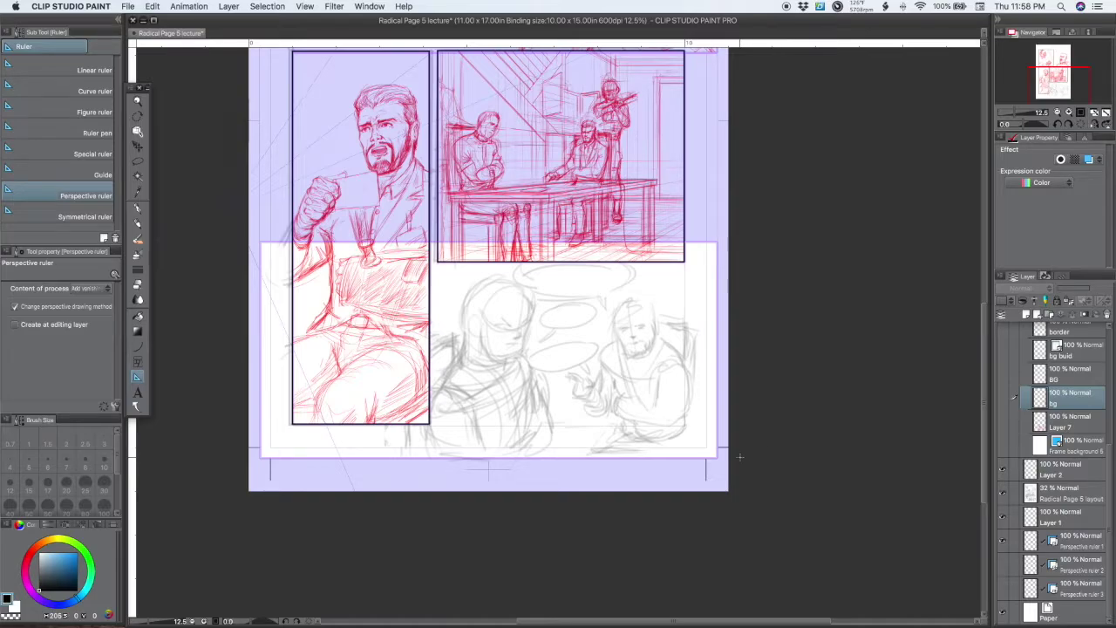
click(1004, 444)
click(1004, 445)
click(1003, 426)
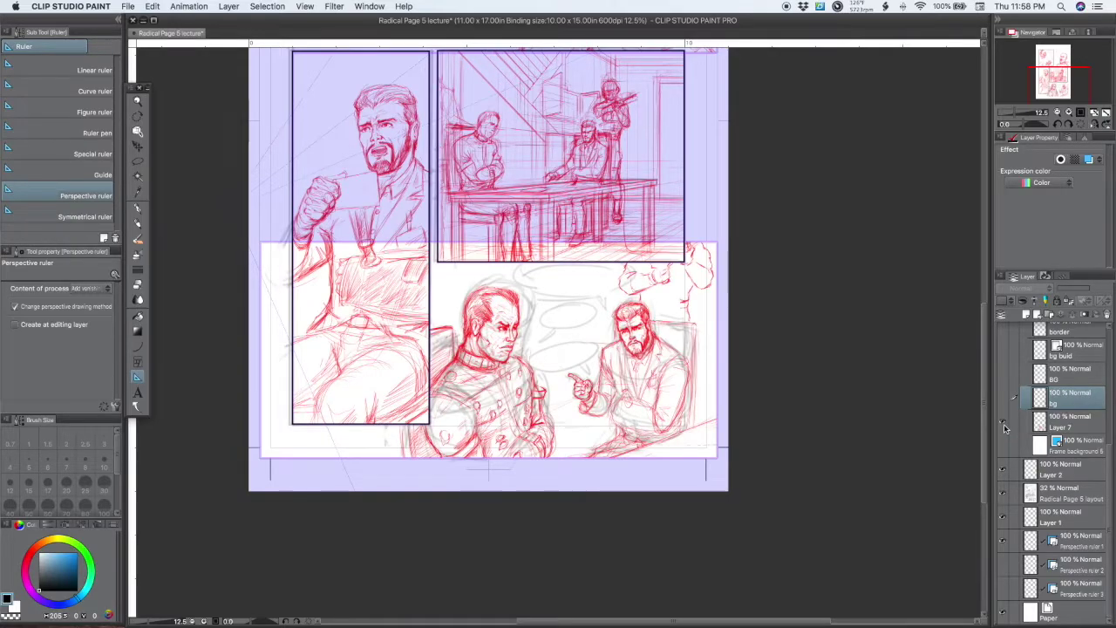
click(1002, 426)
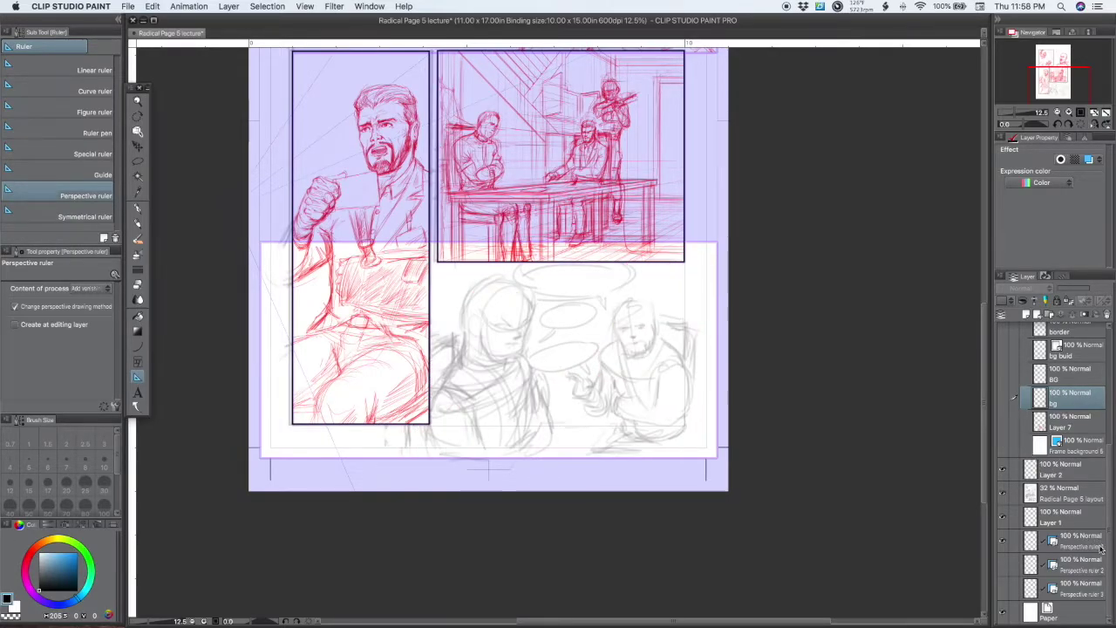
- Toggle Perspective rulers 1, 2 and 3 in turn to compare their guides, leaving only Perspective ruler 3 shown
click(1003, 565)
click(1003, 564)
click(1002, 589)
click(1003, 590)
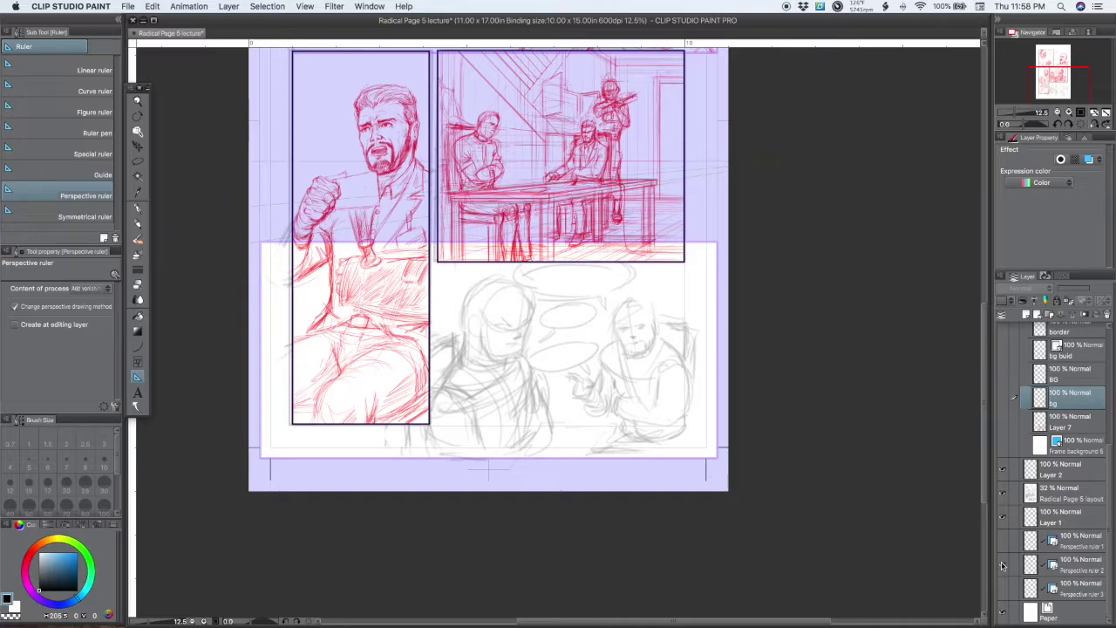
click(1002, 564)
click(1002, 587)
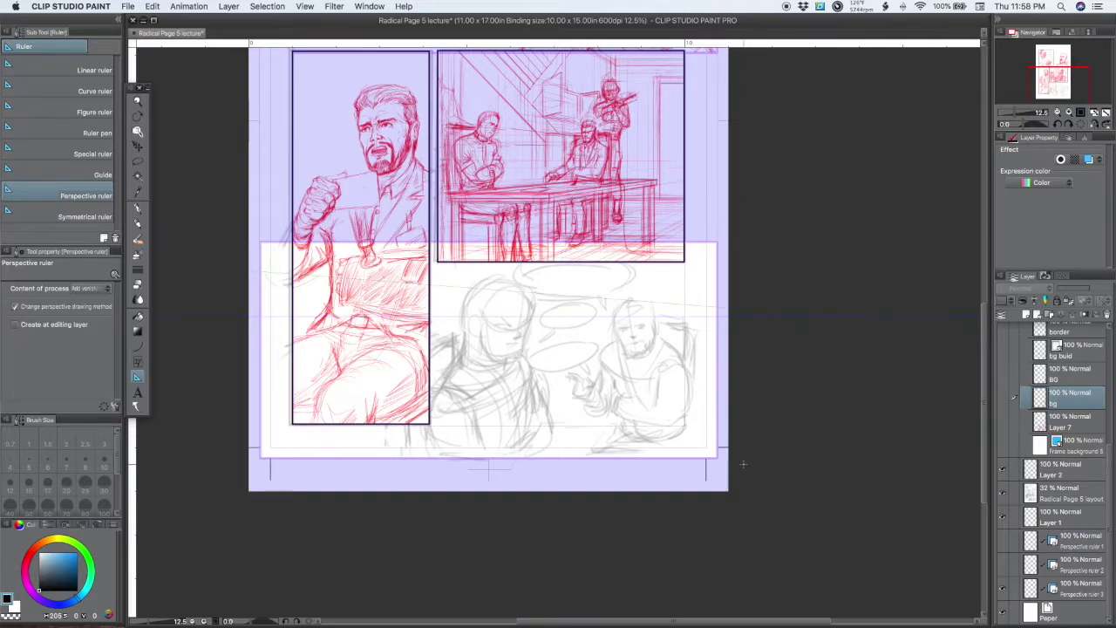
click(1002, 591)
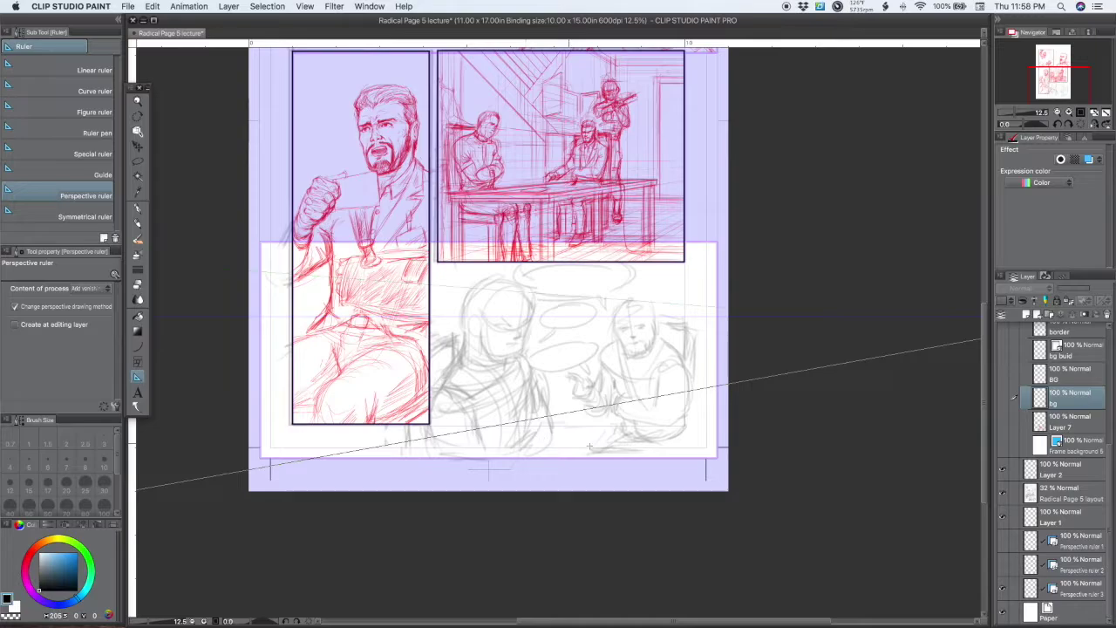
- Try adding a new perspective guide across the bottom panel, and undo the added ruler
click(806, 499)
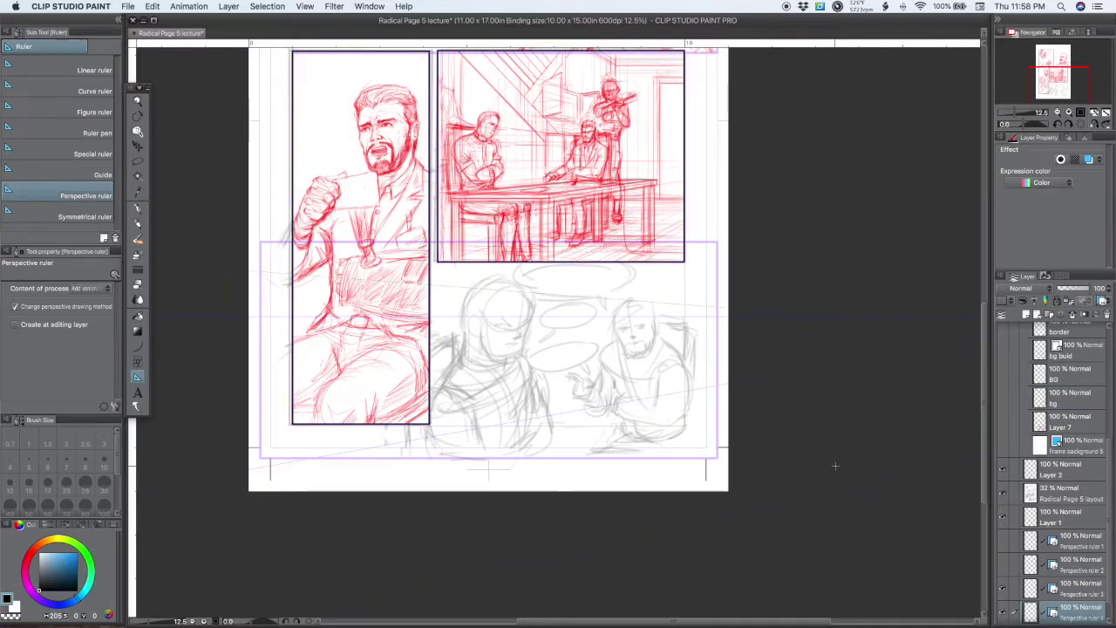
key(super+z)
key(super+z)
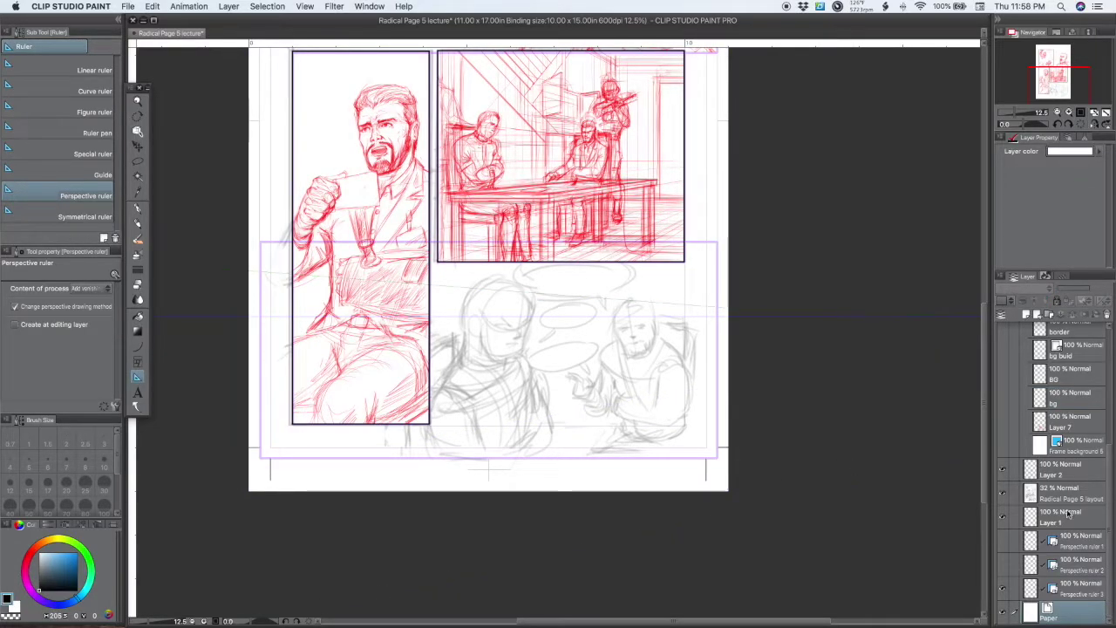
- Hide Perspective ruler 3 and select the Frame 5 folder
click(1055, 591)
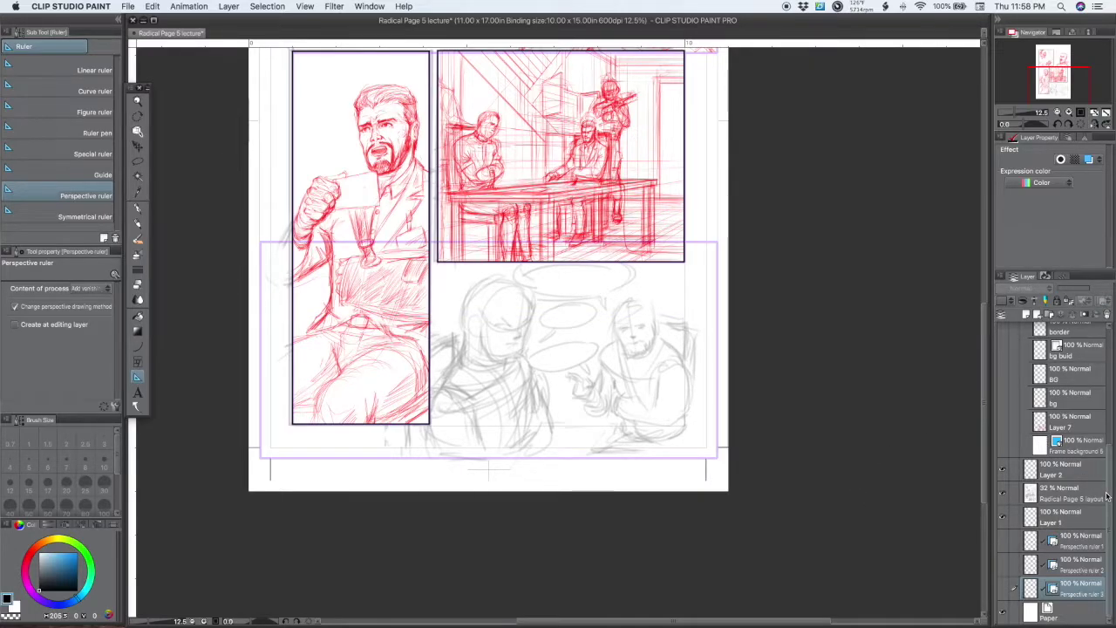
scroll(1098, 480, up, 5)
click(1085, 390)
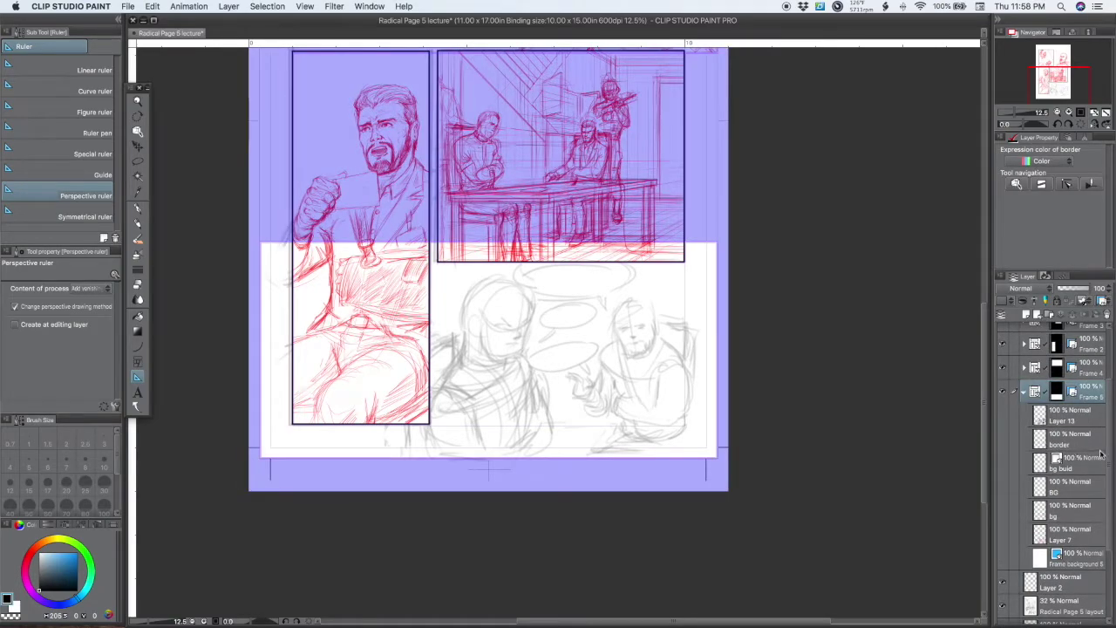
scroll(1107, 488, down, 2)
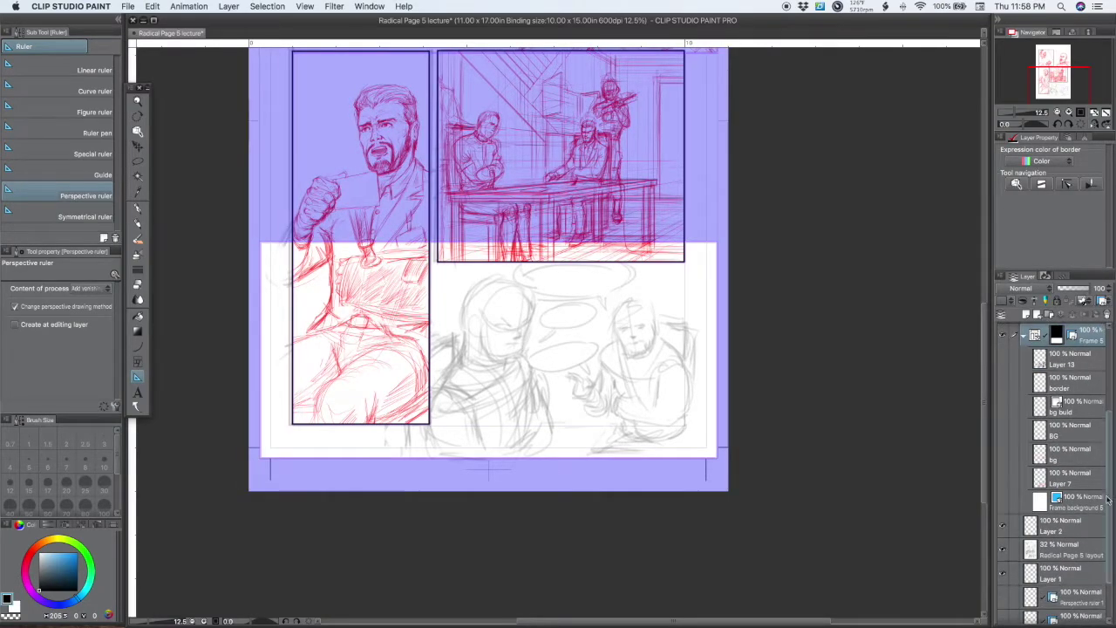
- Compare Layer 7 with the bg layer in Frame 5, and show both over the white Frame background 5
click(1002, 479)
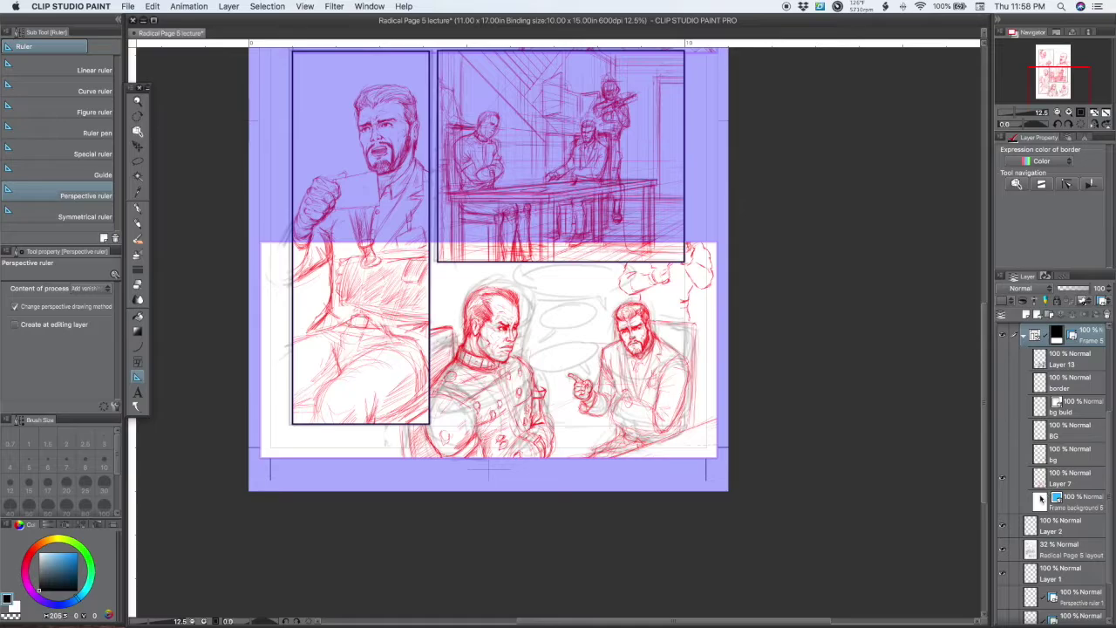
click(1002, 454)
click(1002, 479)
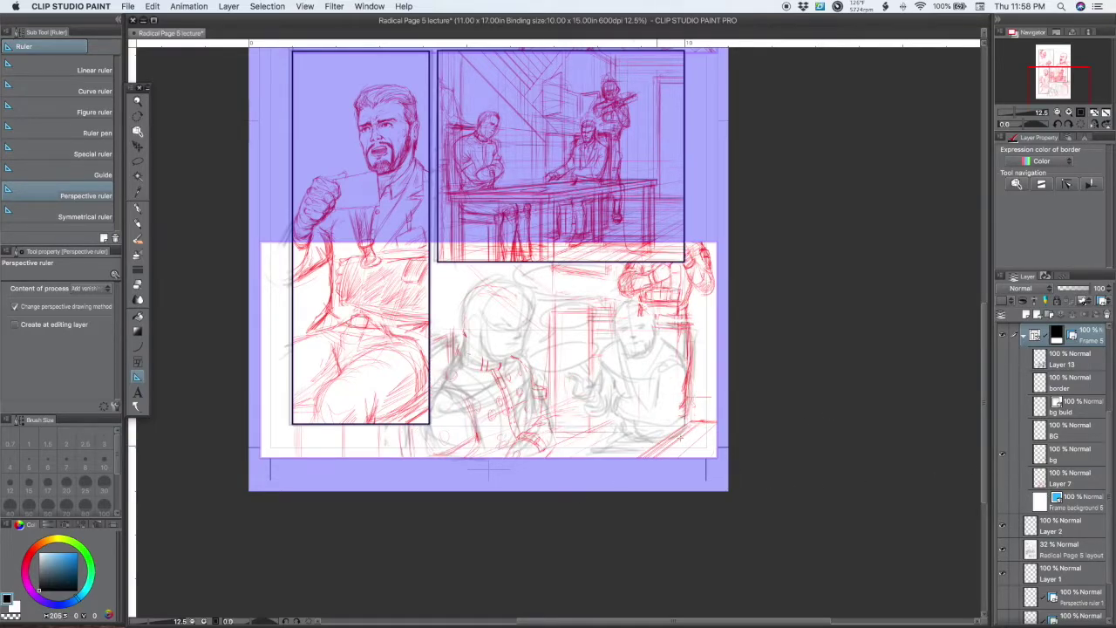
click(1002, 502)
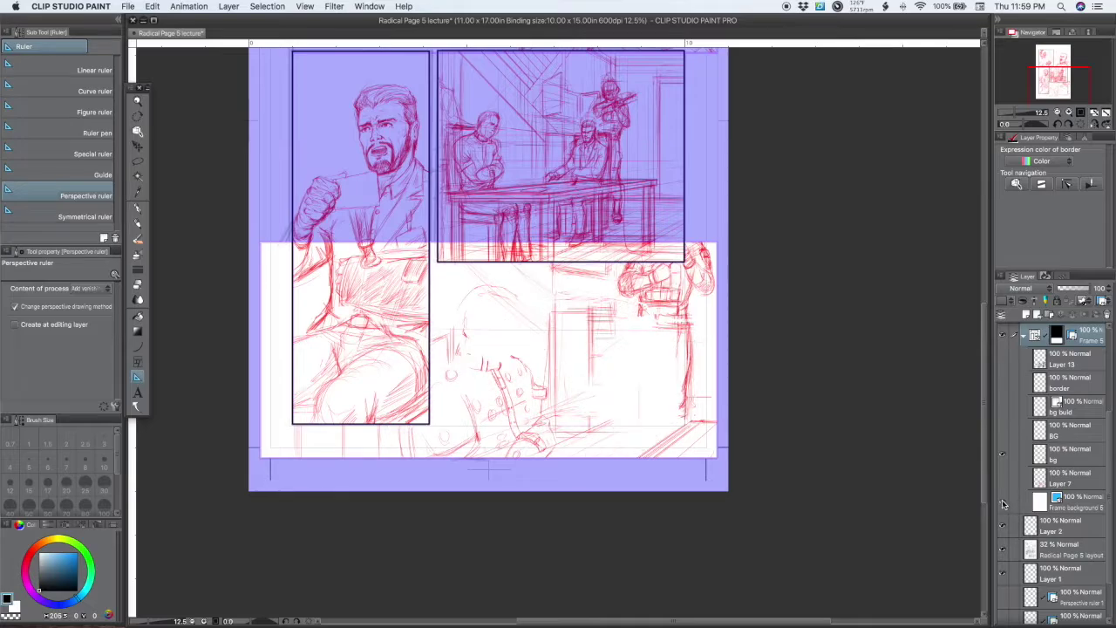
click(1003, 504)
click(1003, 504)
click(1002, 478)
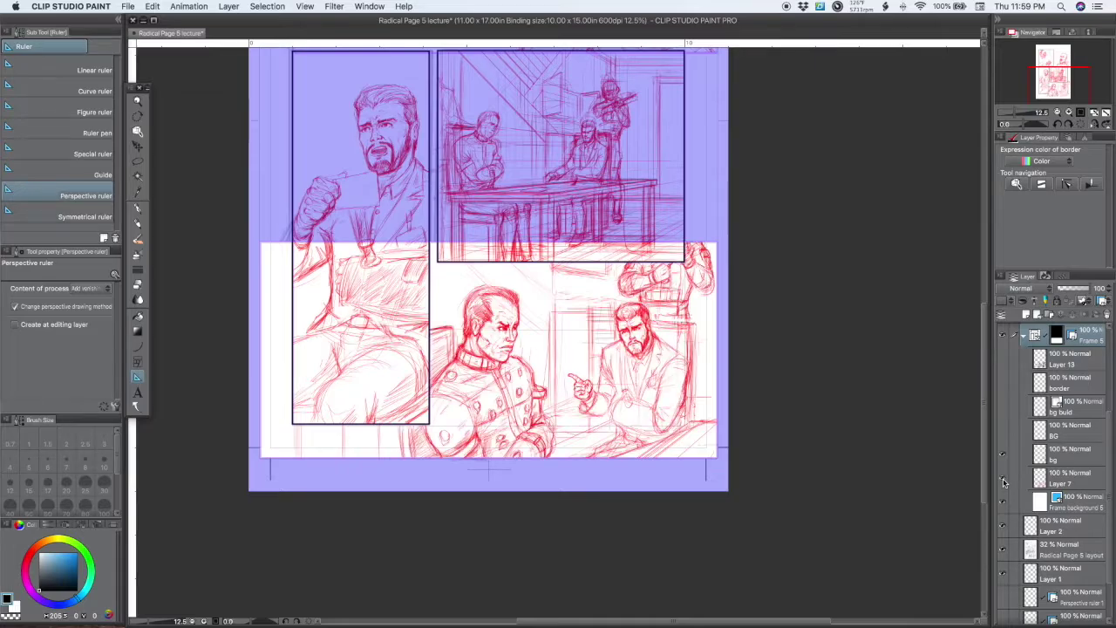
- Select Layer 7 in Frame 5 and toggle it to check the figures against the rough background, leaving it shown
click(1038, 484)
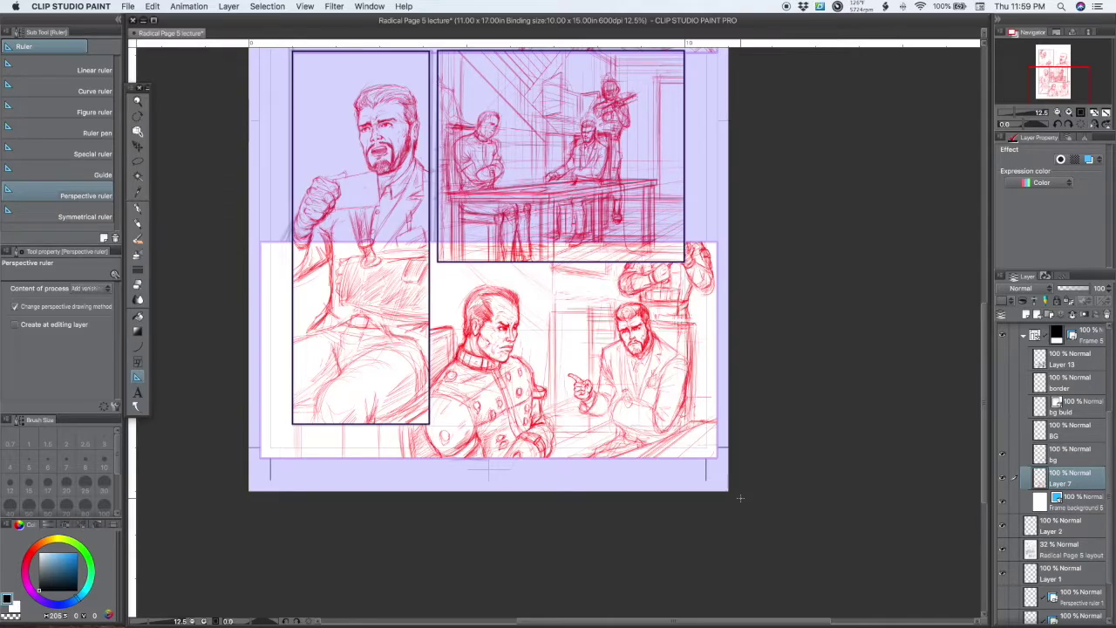
click(1002, 480)
click(1002, 480)
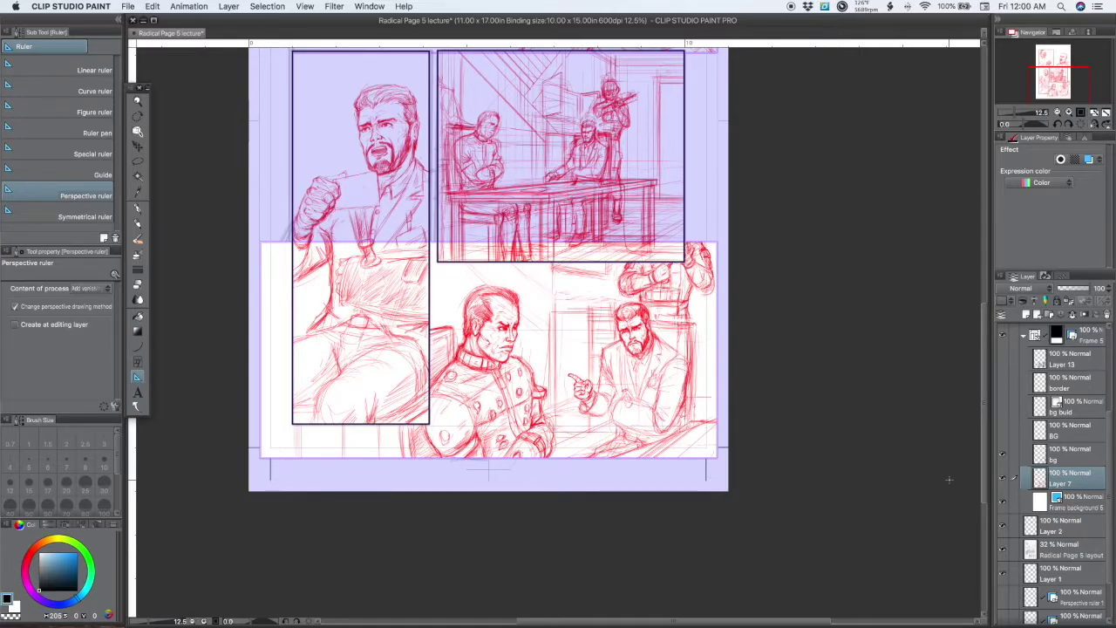
- Reduce the opacity of Layer 7 to 46% and of the bg layer to 50% in Frame 5
click(1076, 289)
drag(1081, 294, 1074, 294)
click(1068, 452)
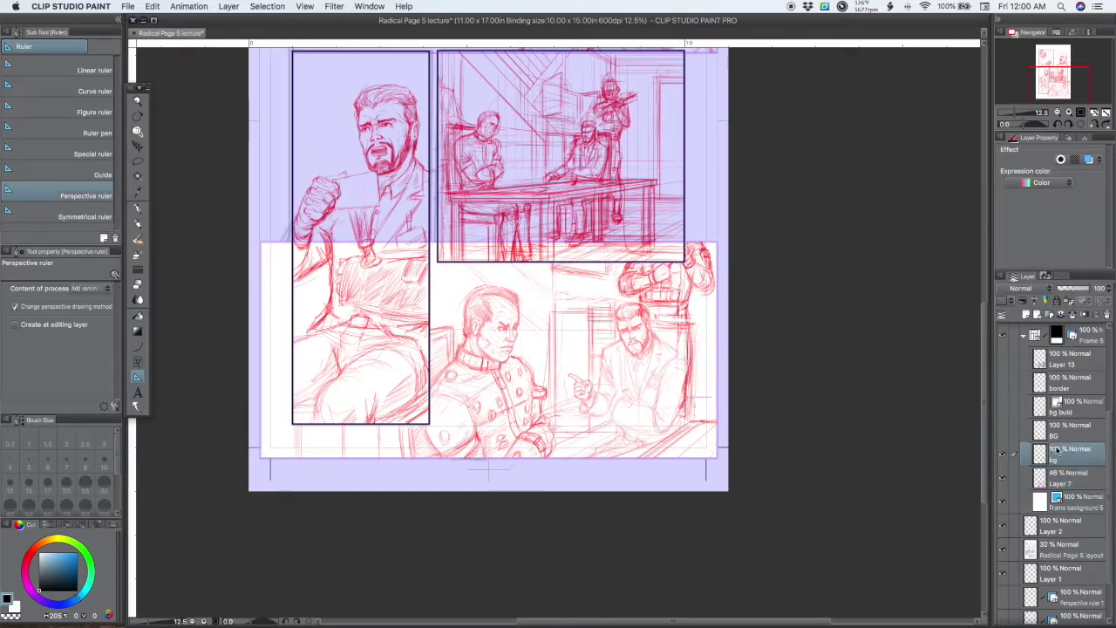
click(1071, 294)
drag(1071, 294, 1078, 291)
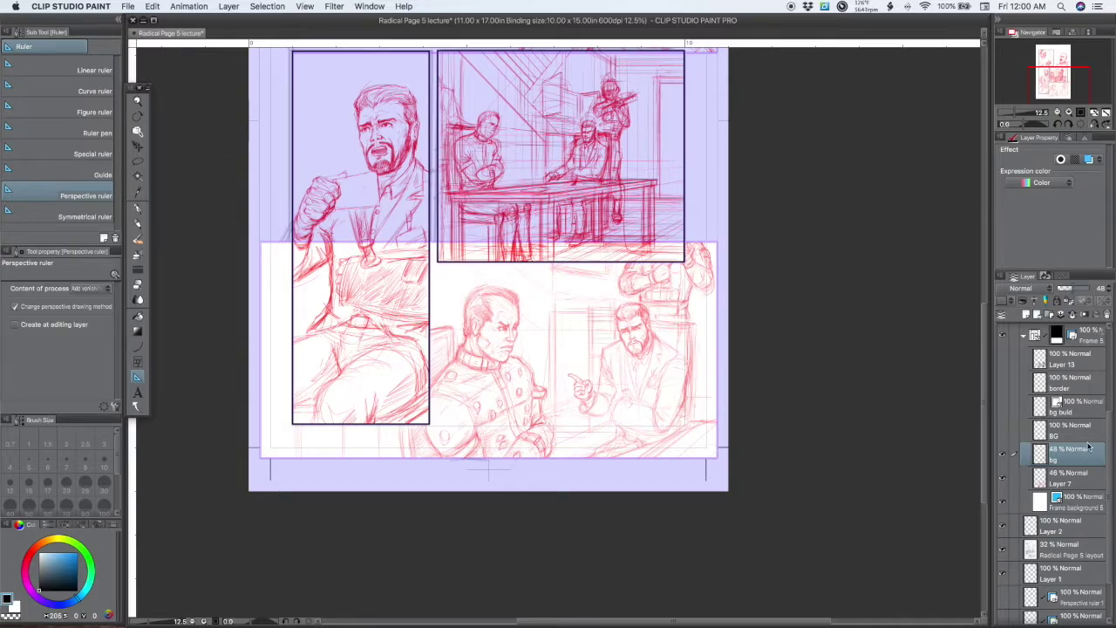
click(1057, 484)
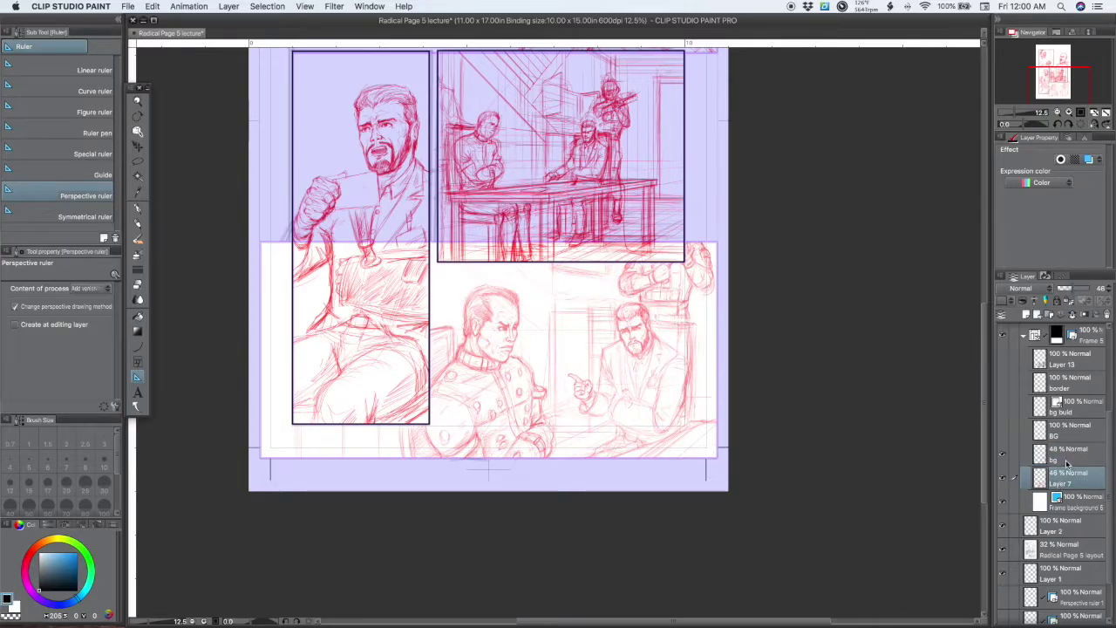
click(1068, 461)
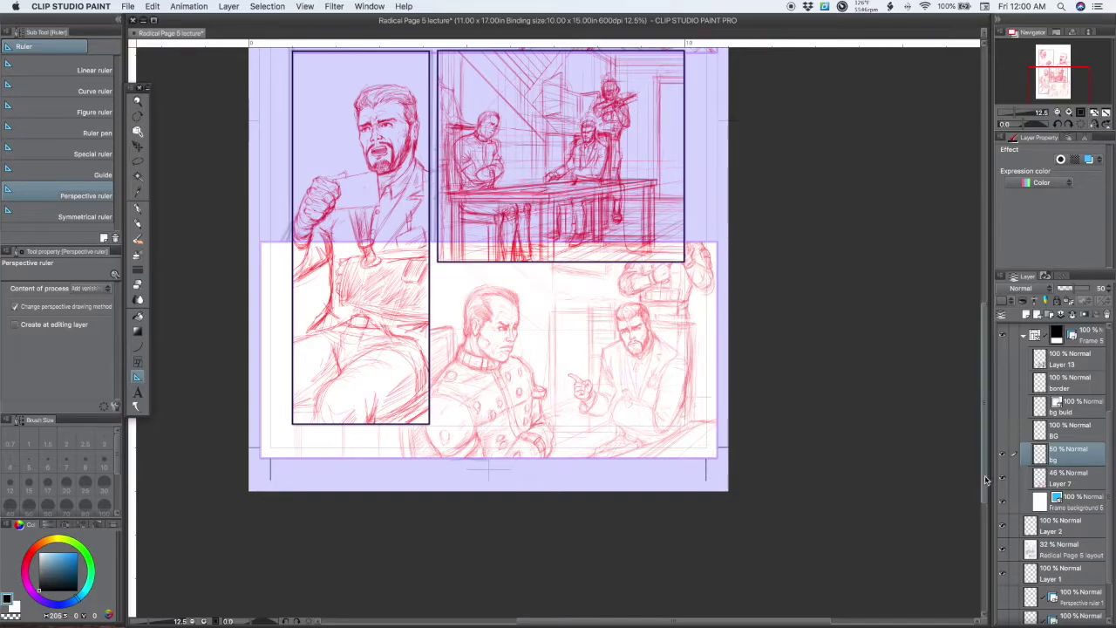
- Toggle the faded bg layer for comparison, and show and select the bg buid layer with the clean background lines
click(1002, 454)
click(1002, 454)
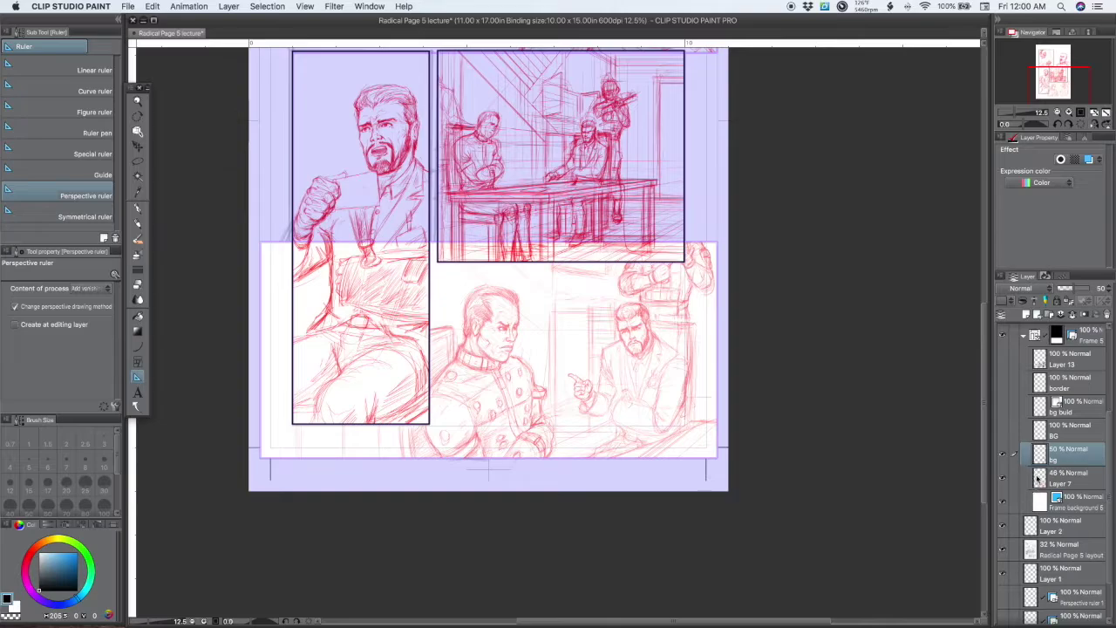
click(1046, 436)
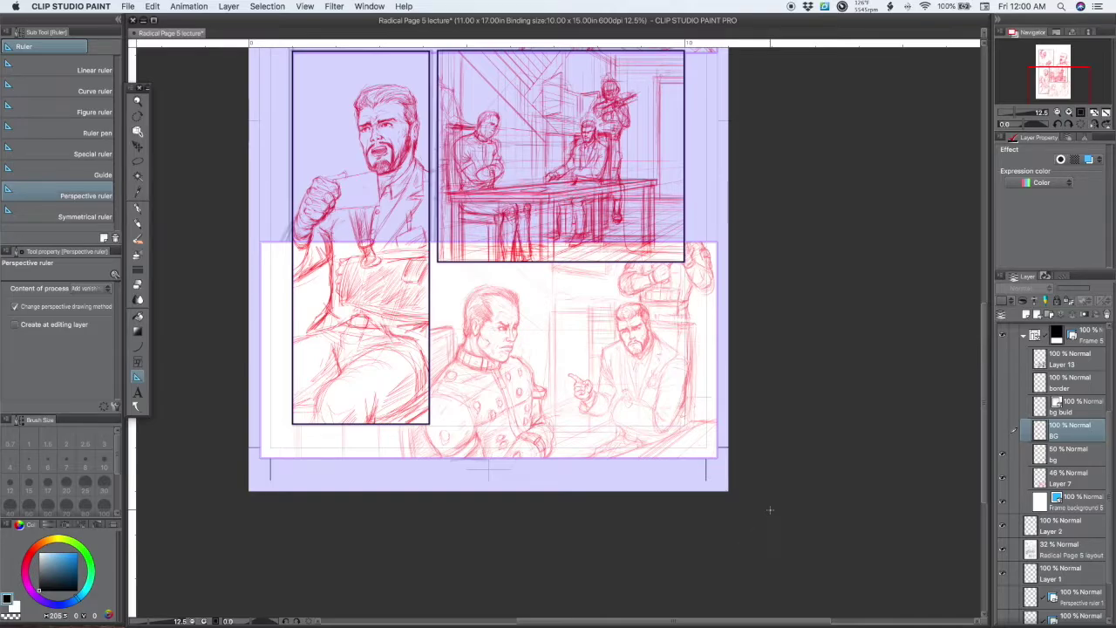
click(1003, 406)
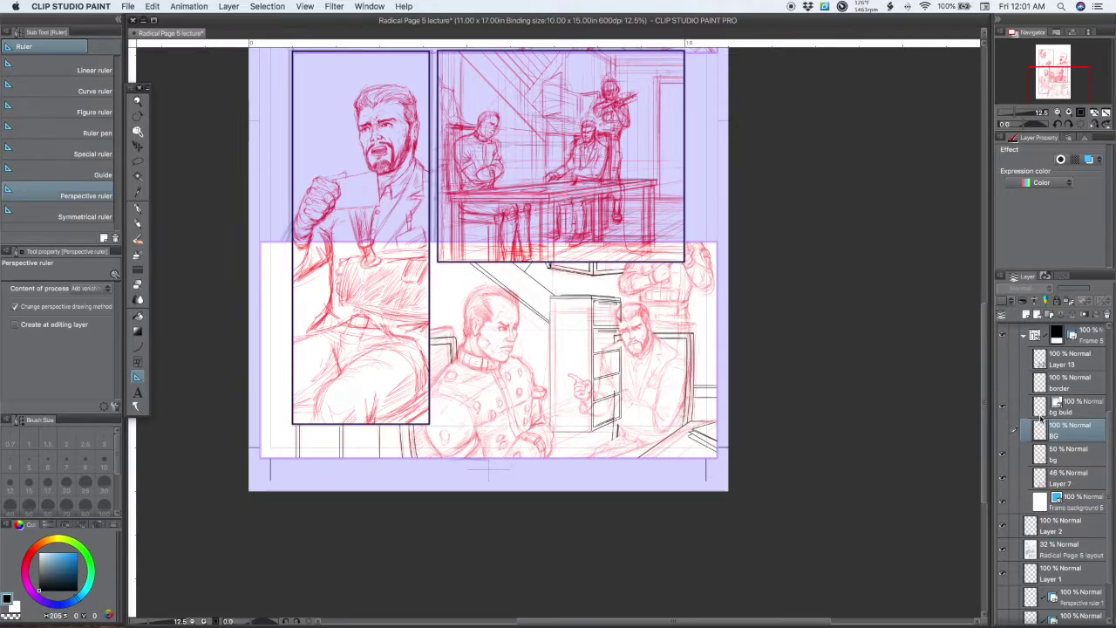
click(1042, 413)
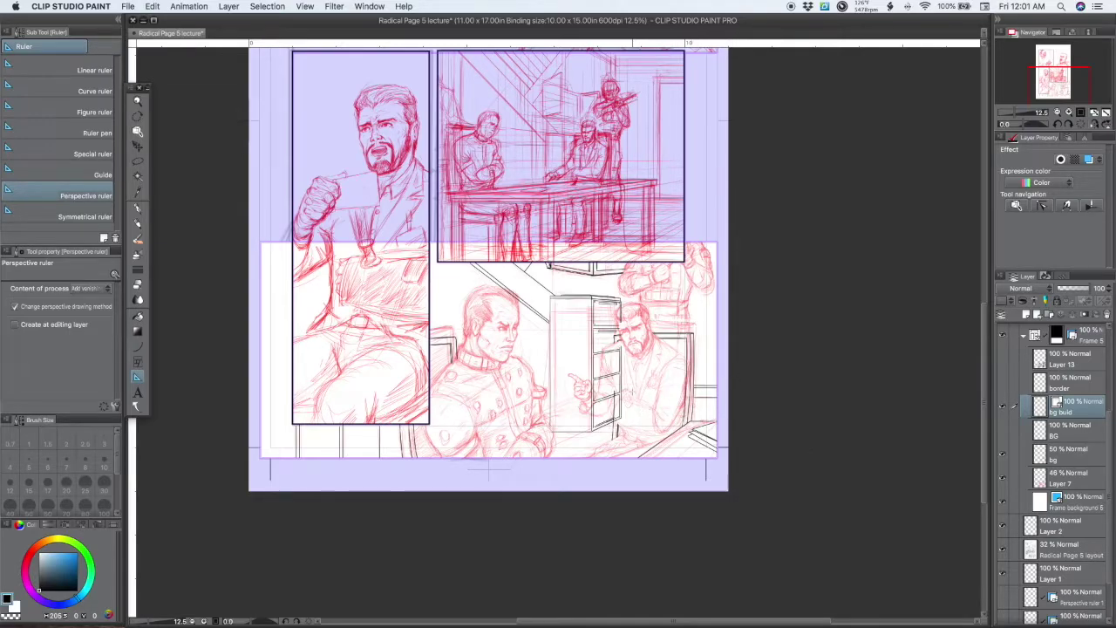
scroll(632, 394, up, 2)
scroll(636, 400, down, 2)
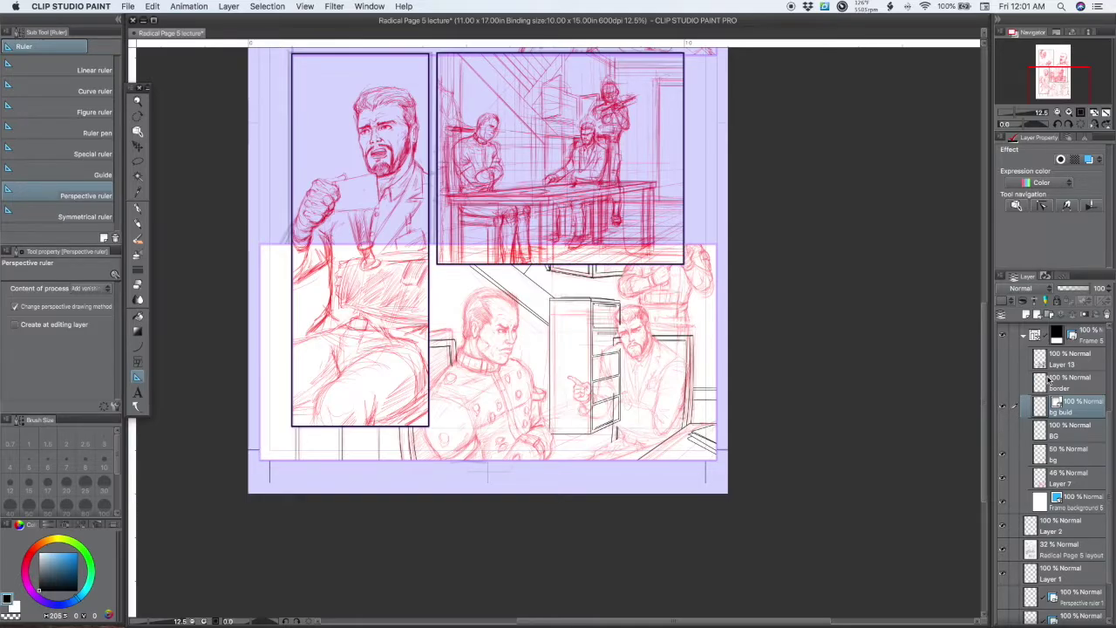
- Toggle the border layer and the inked Layer 13 in Frame 5 for comparison, leaving both shown
click(1004, 386)
click(1004, 386)
click(1003, 362)
click(1003, 362)
click(1004, 362)
click(1006, 365)
click(1007, 365)
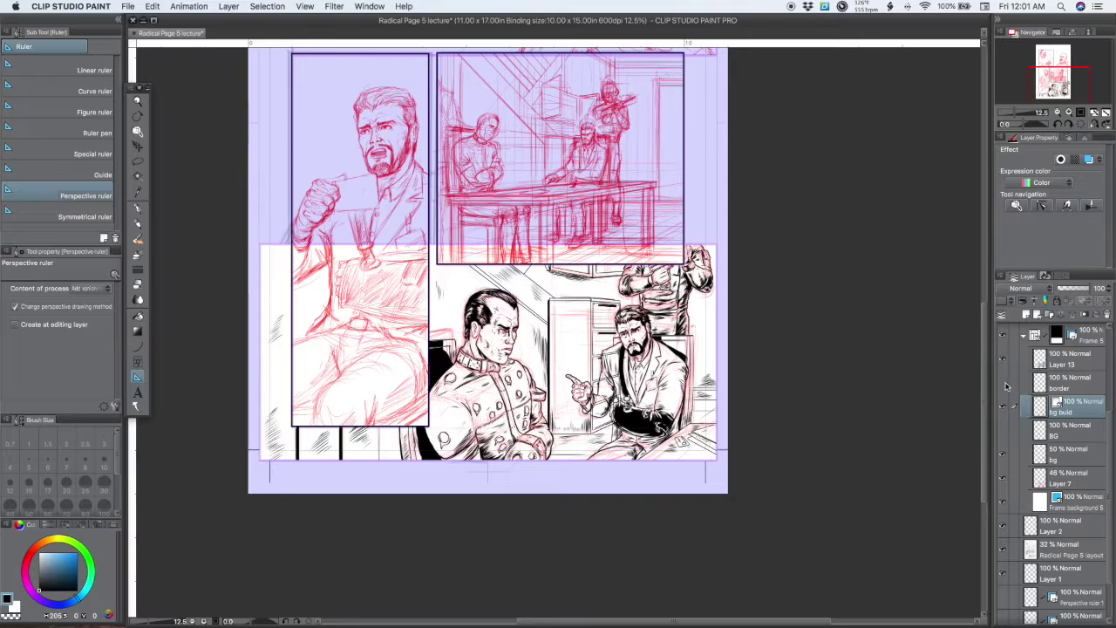
click(1005, 385)
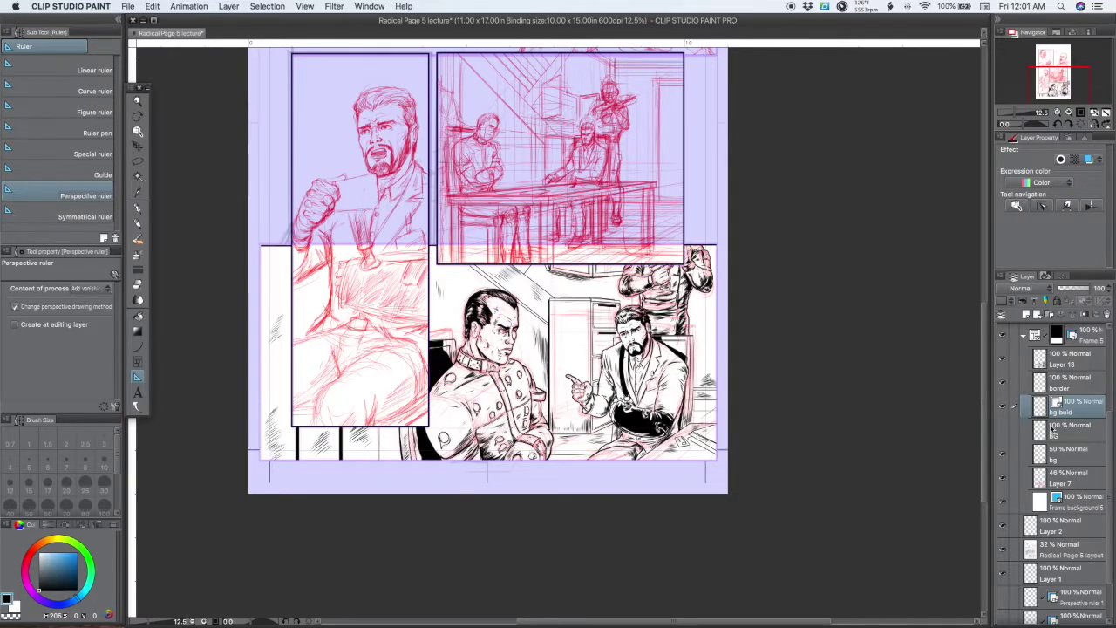
- Hide the rough Layer 7 and bg layers to check the clean inks, and show both again
click(1002, 477)
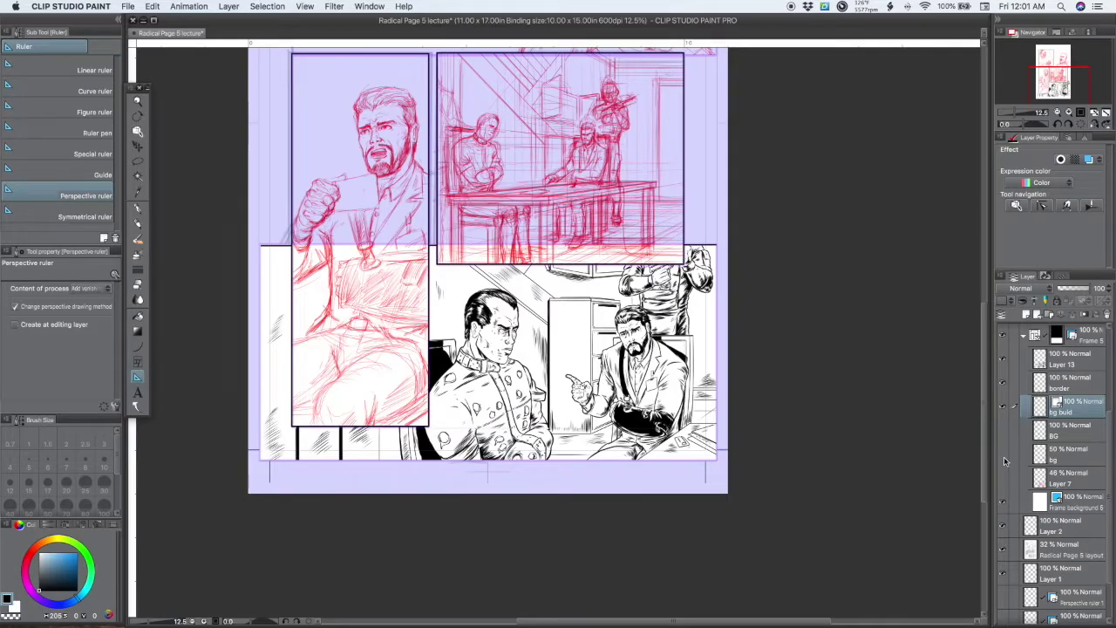
click(1003, 455)
click(1002, 478)
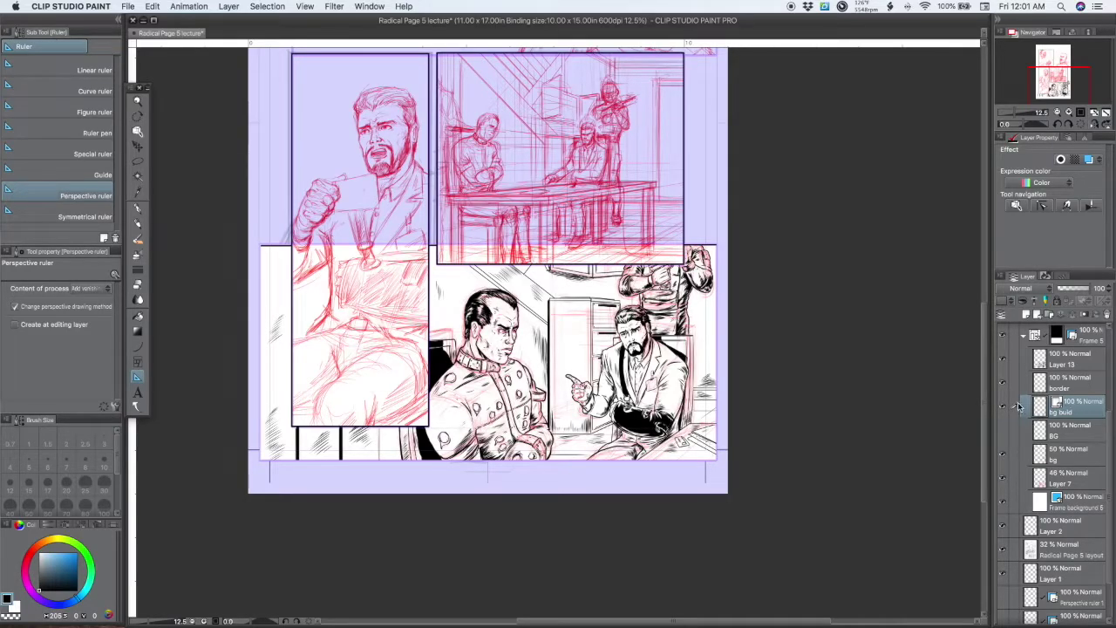
- Show the BG layer in Frame 5, and toggle Layer 13 and the border layer off and back on
click(1002, 358)
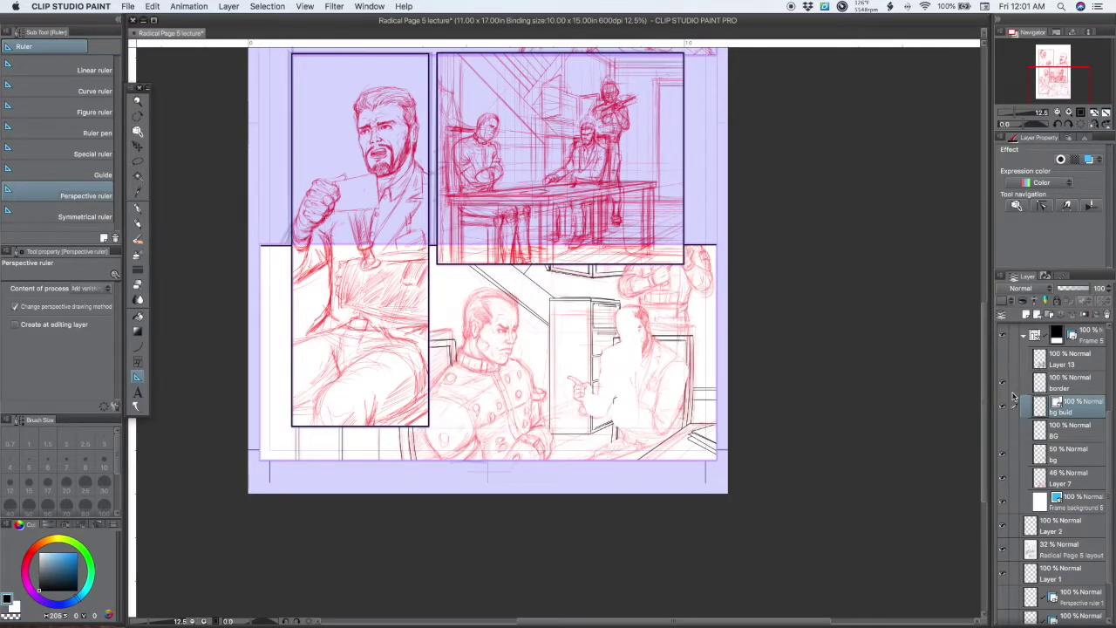
click(1002, 431)
click(1001, 382)
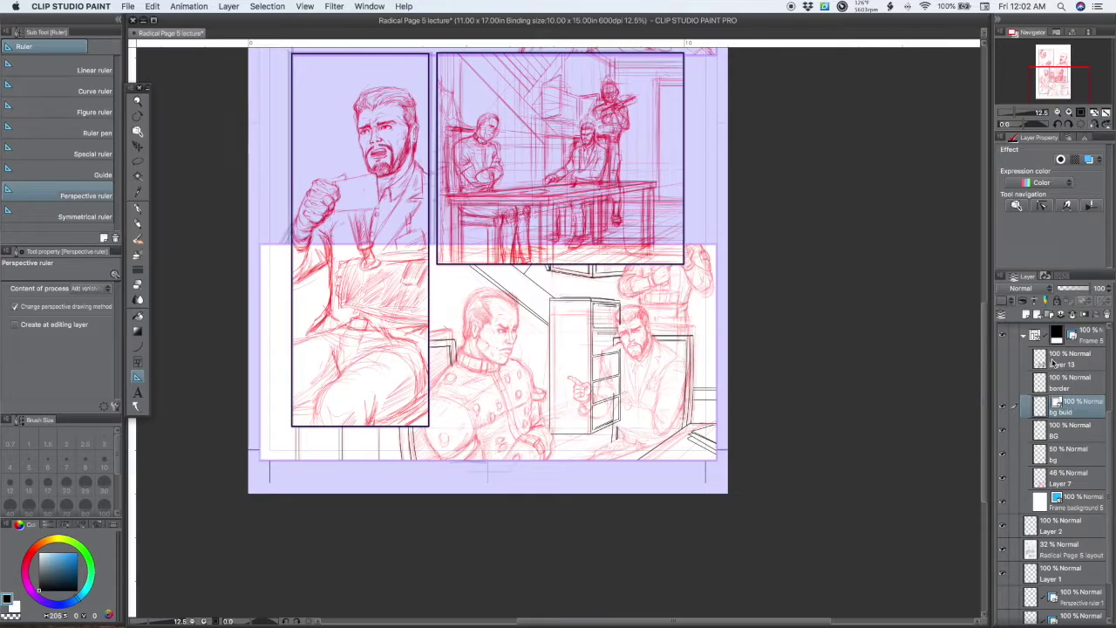
click(1002, 362)
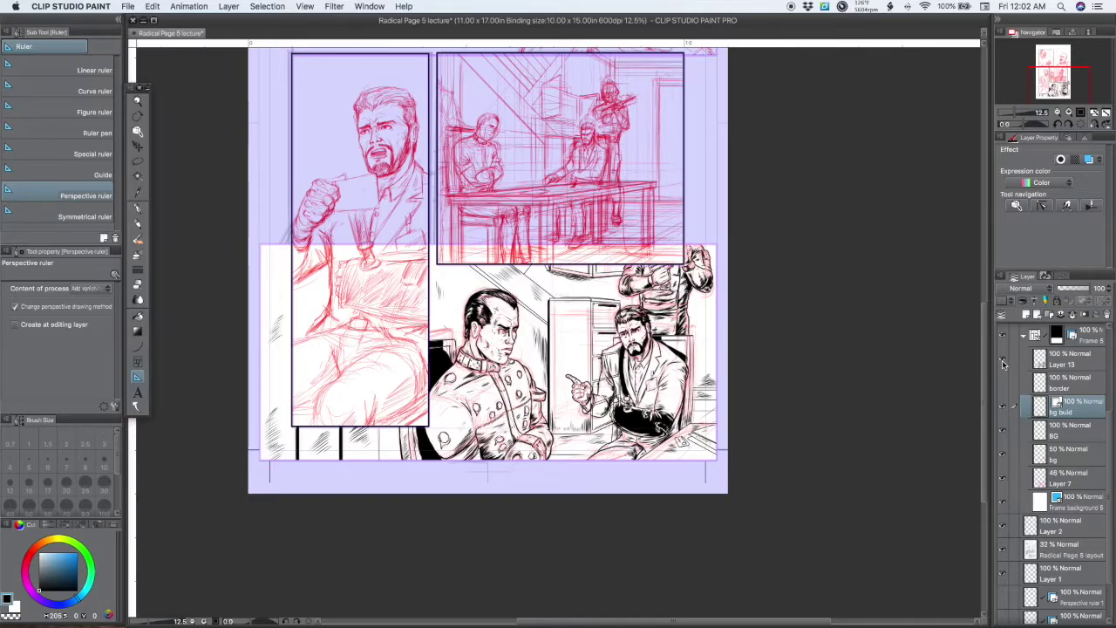
click(1002, 383)
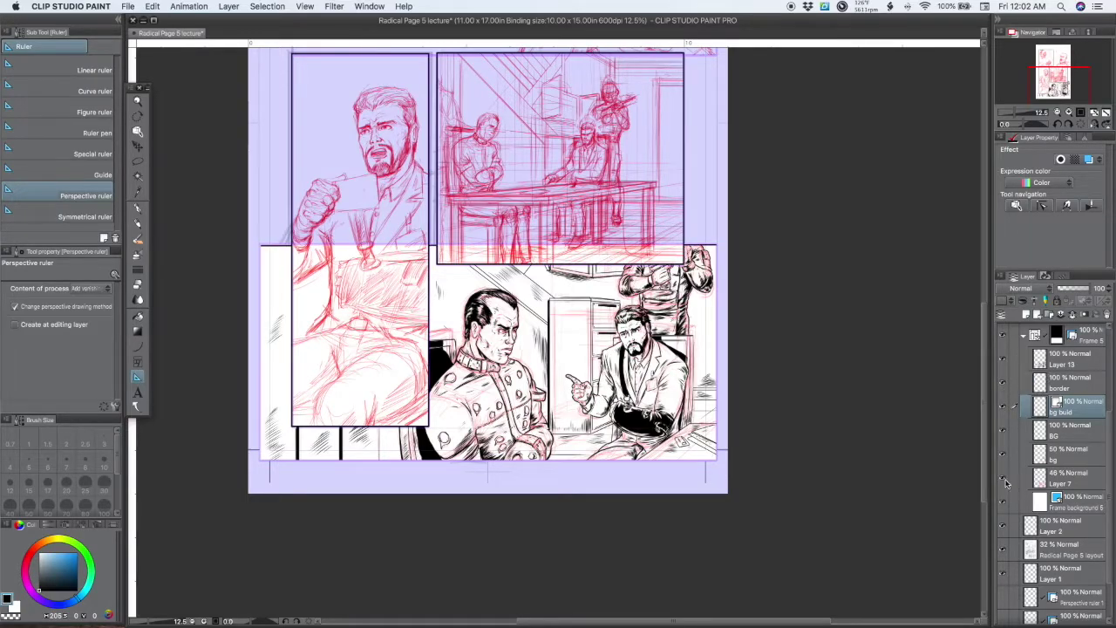
- Hide the rough Layer 7 and bg layers in Frame 5, and examine the clean inks up close and within the whole page
click(1003, 479)
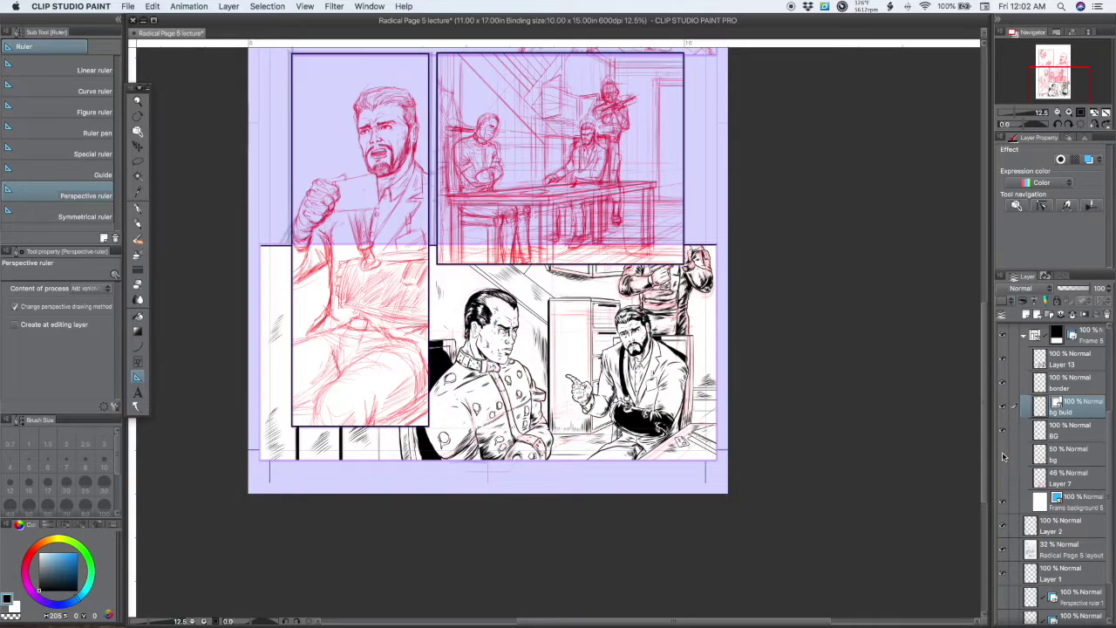
click(1003, 454)
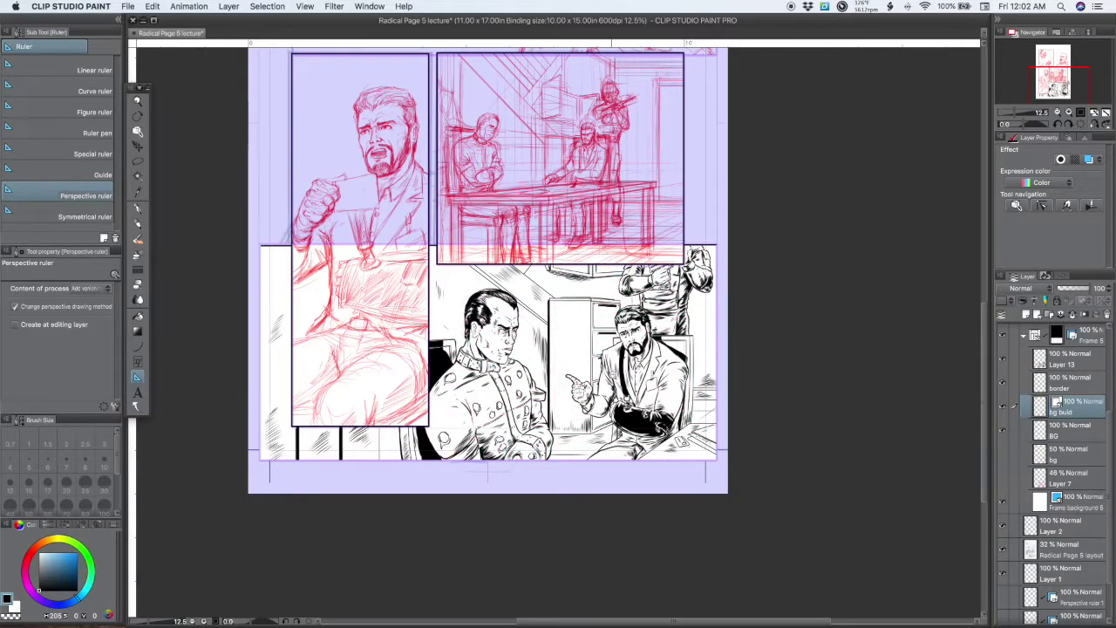
click(612, 375)
drag(526, 300, 595, 345)
scroll(592, 248, right, 2)
scroll(593, 248, down, 1)
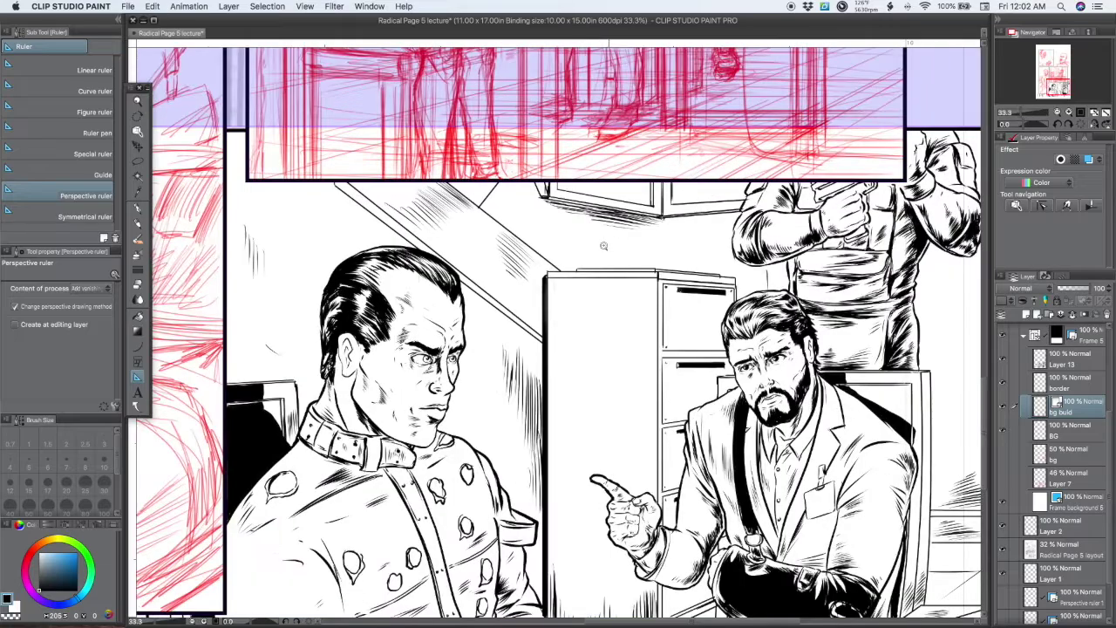
alt+click(569, 408)
alt+click(571, 406)
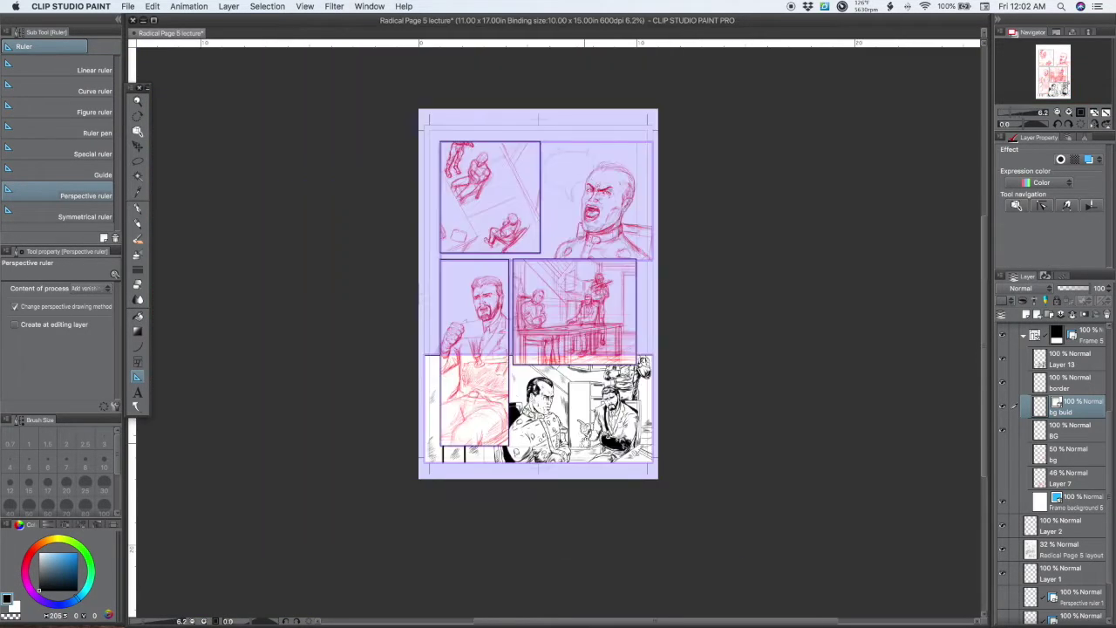
click(579, 435)
scroll(576, 471, down, 1)
scroll(576, 471, right, 1)
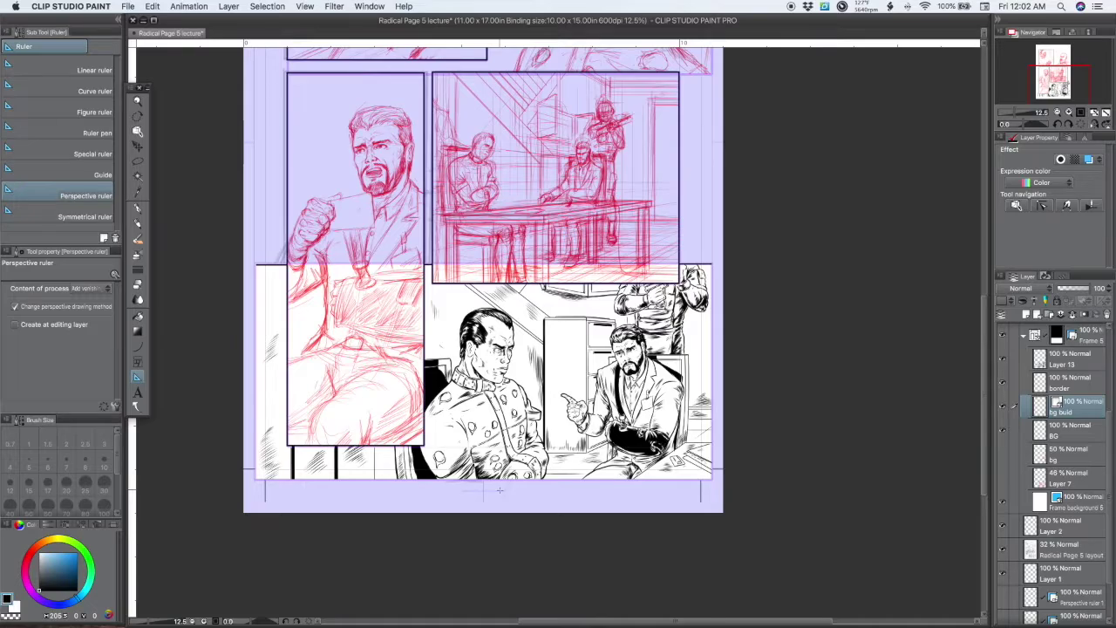
super+click(692, 323)
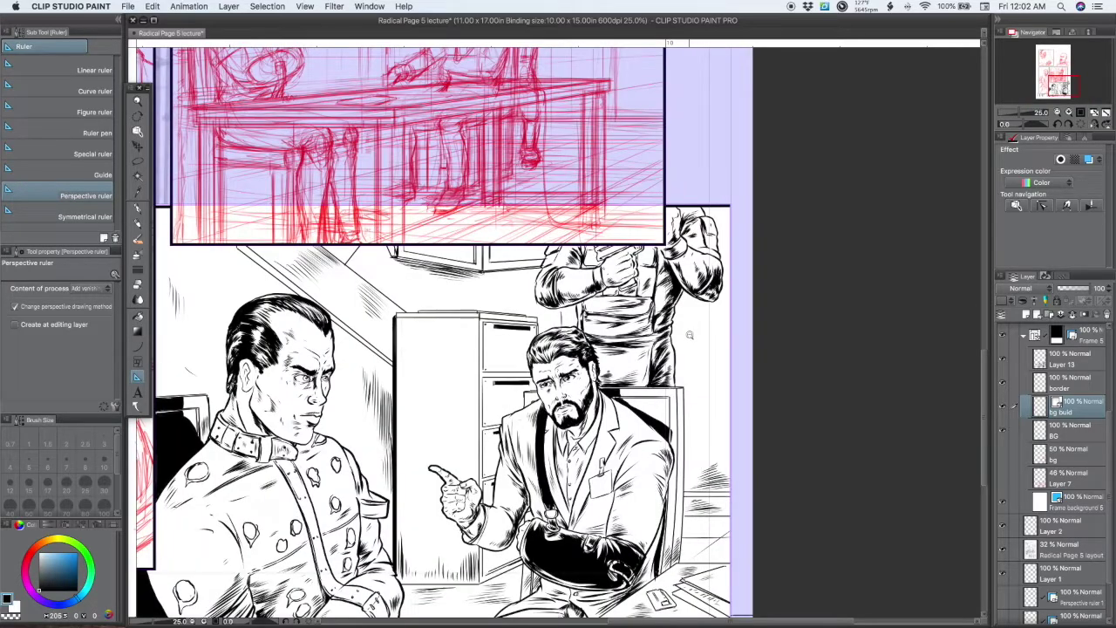
alt+click(690, 336)
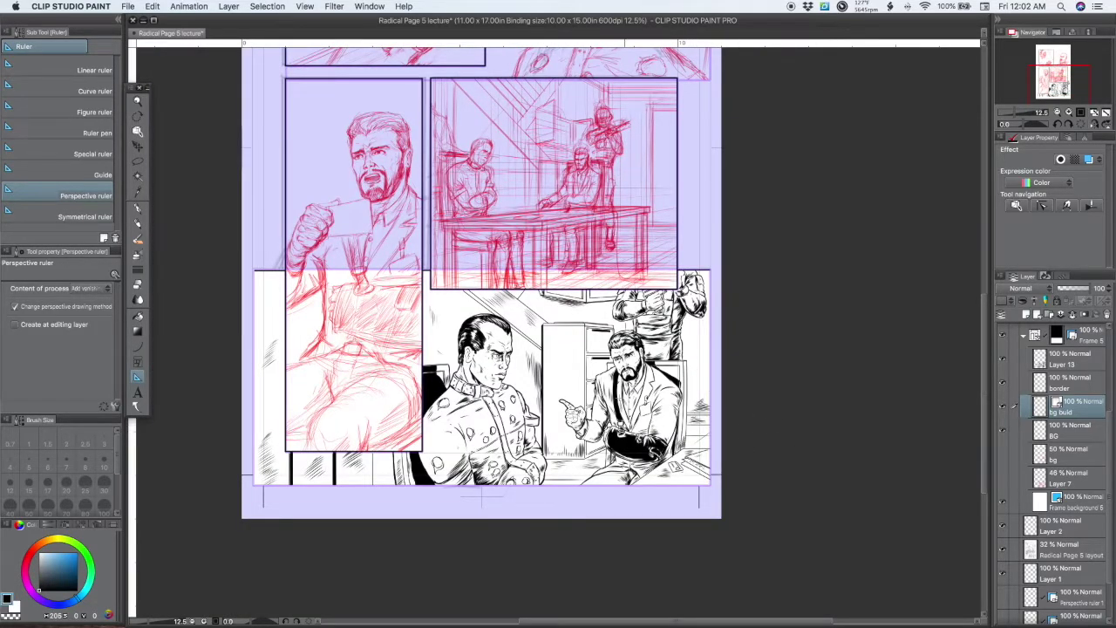
- Toggle the inked Layer 13 and the bg buid layer in Frame 5 off and back on for comparison
click(1002, 359)
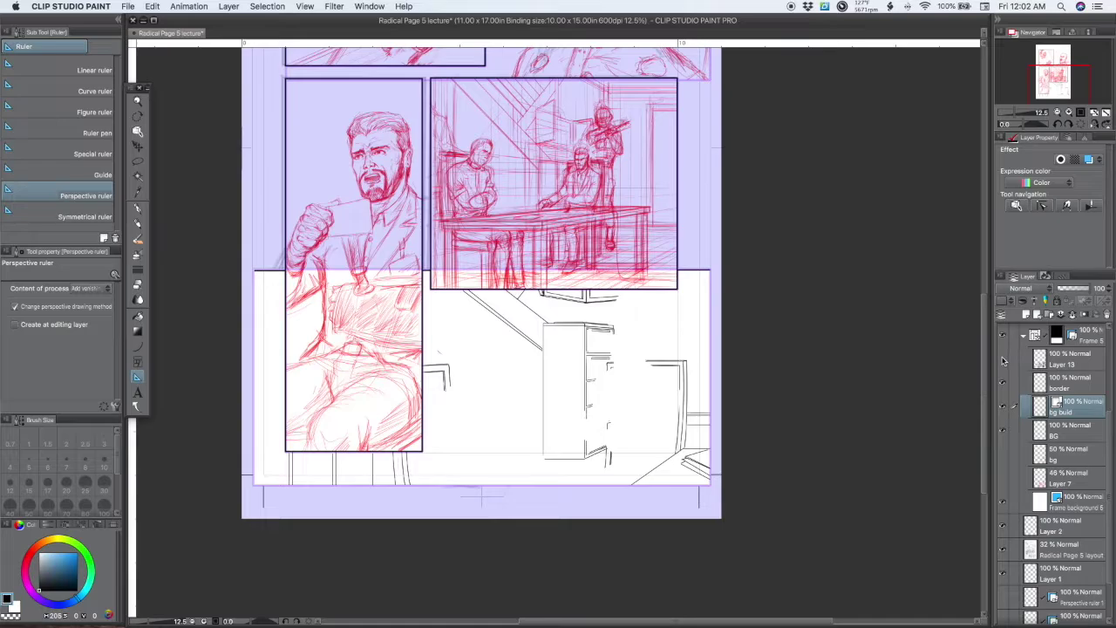
click(1003, 359)
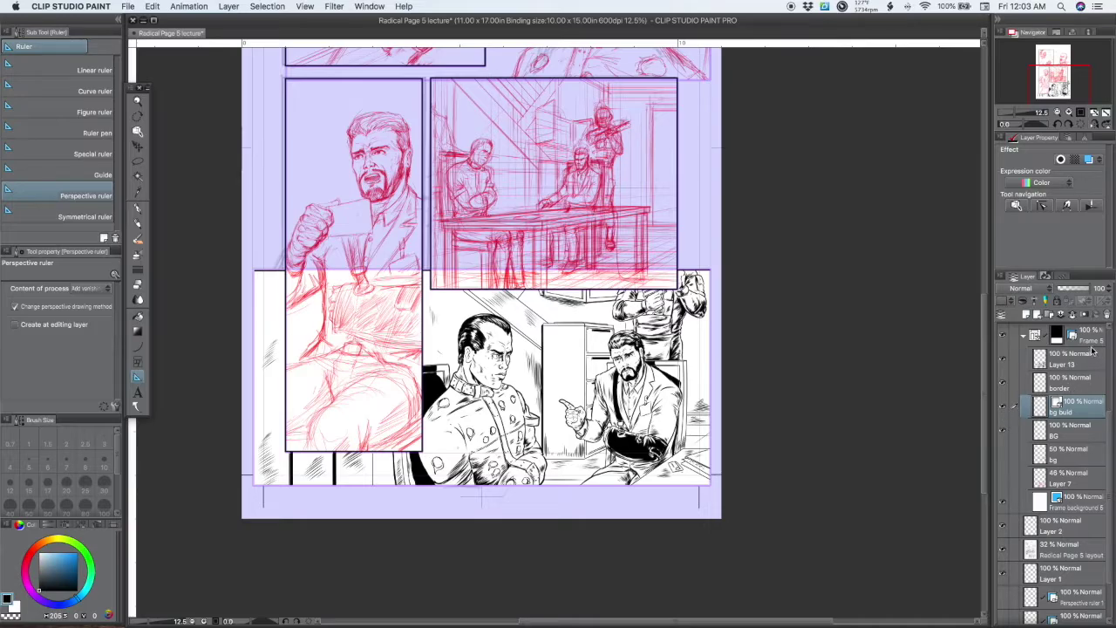
click(1002, 409)
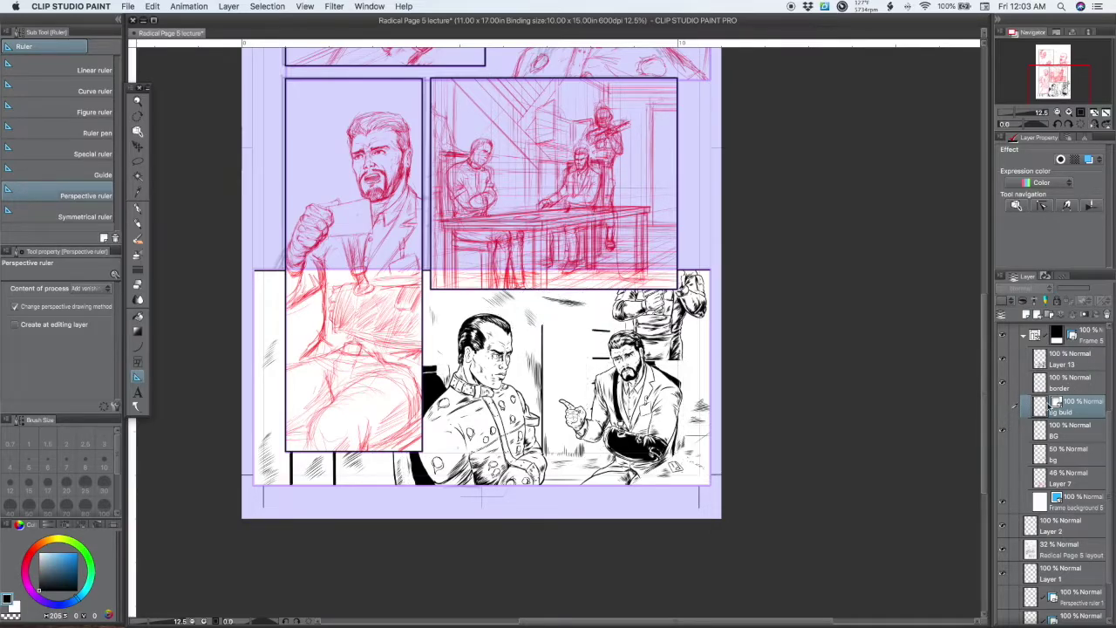
click(1002, 408)
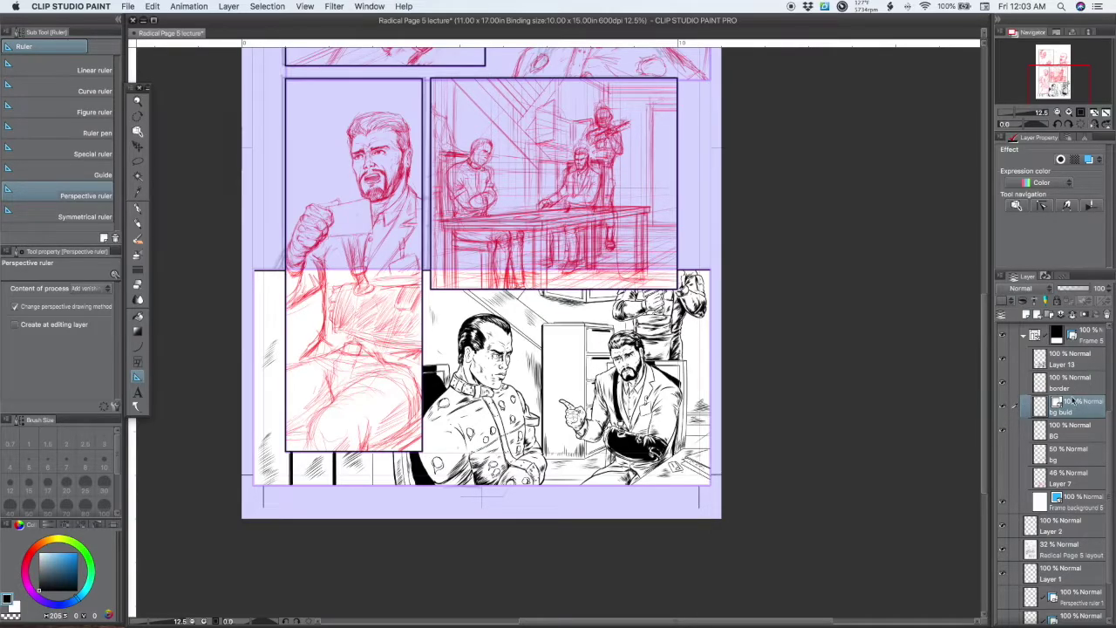
- Hide Layer 13, border, bg buid and BG in Frame 5, and show the rough Layer 7 and bg layers
click(1002, 358)
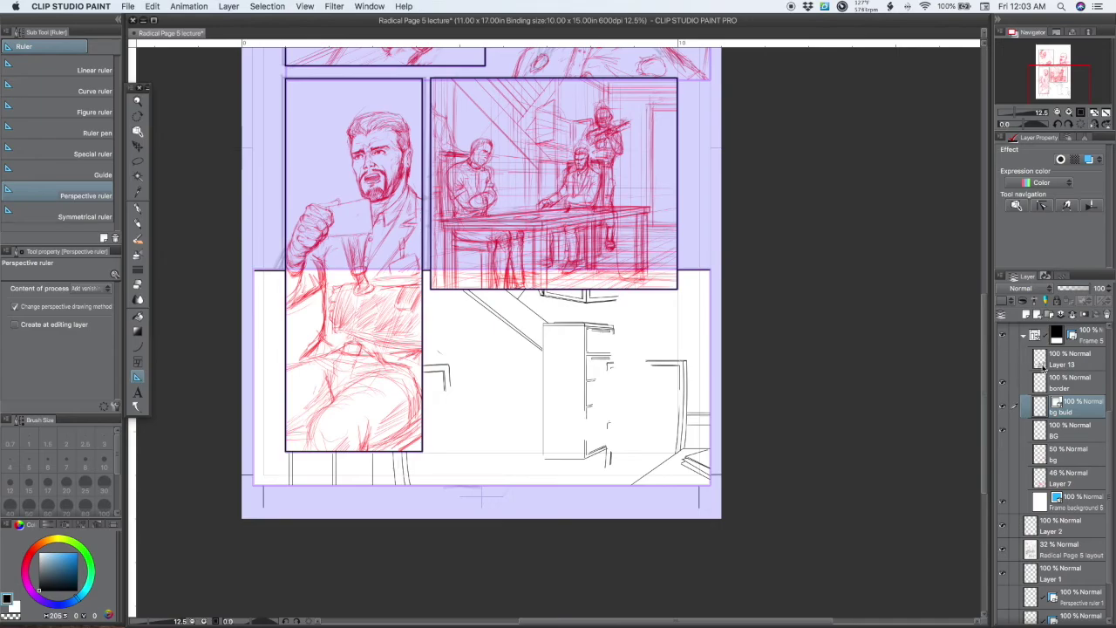
click(1002, 409)
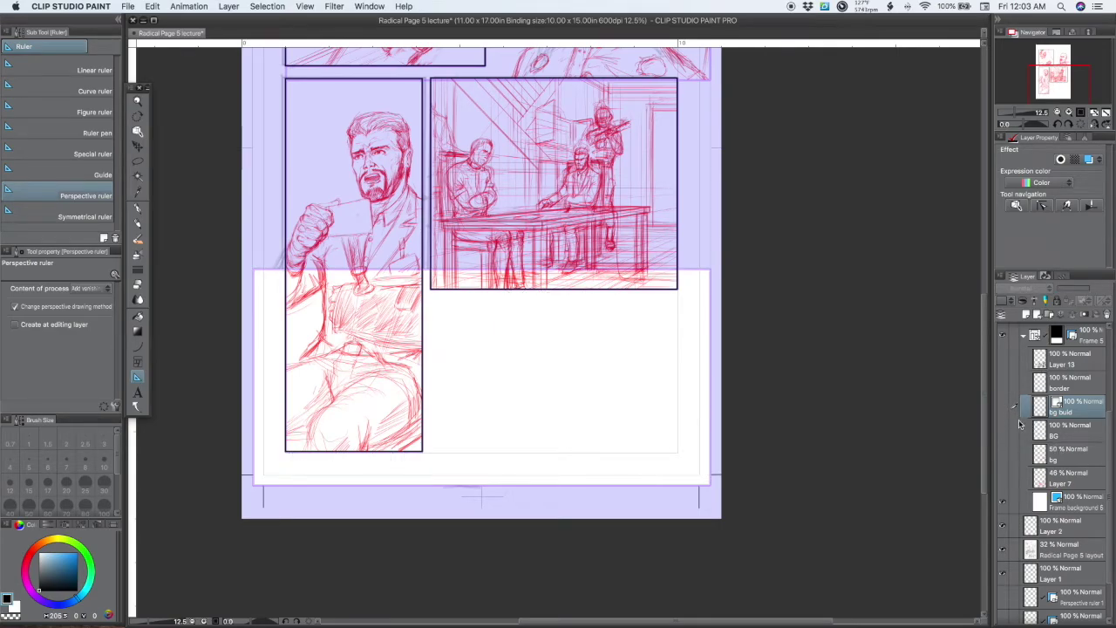
click(1002, 479)
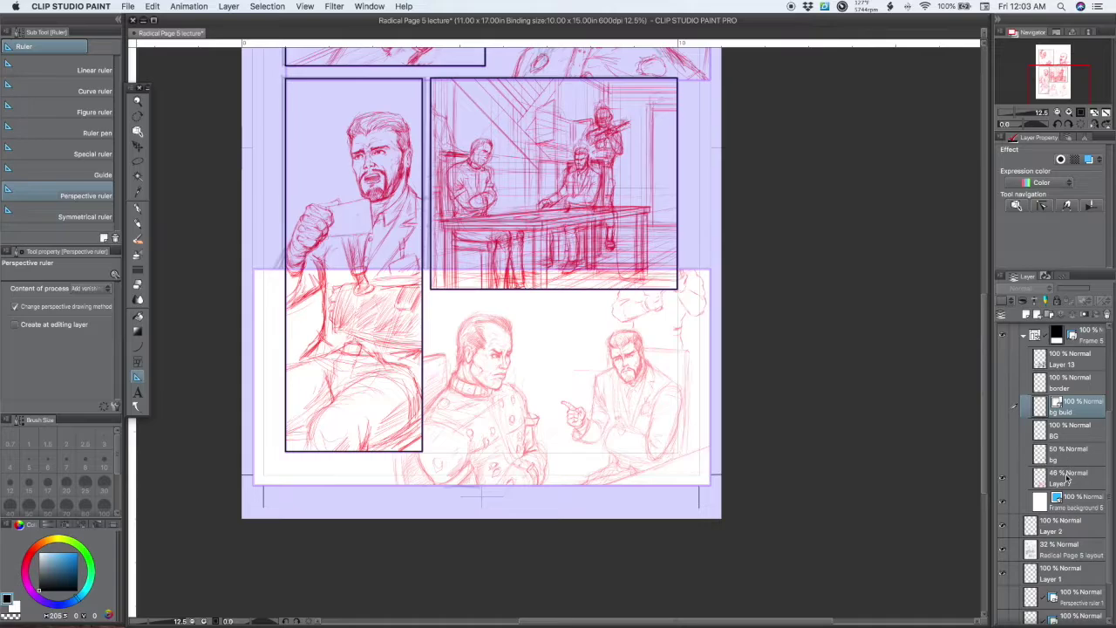
click(1002, 455)
- Raise the opacity of Frame 5's rough bg layer and Layer 7 to 100%
click(1044, 461)
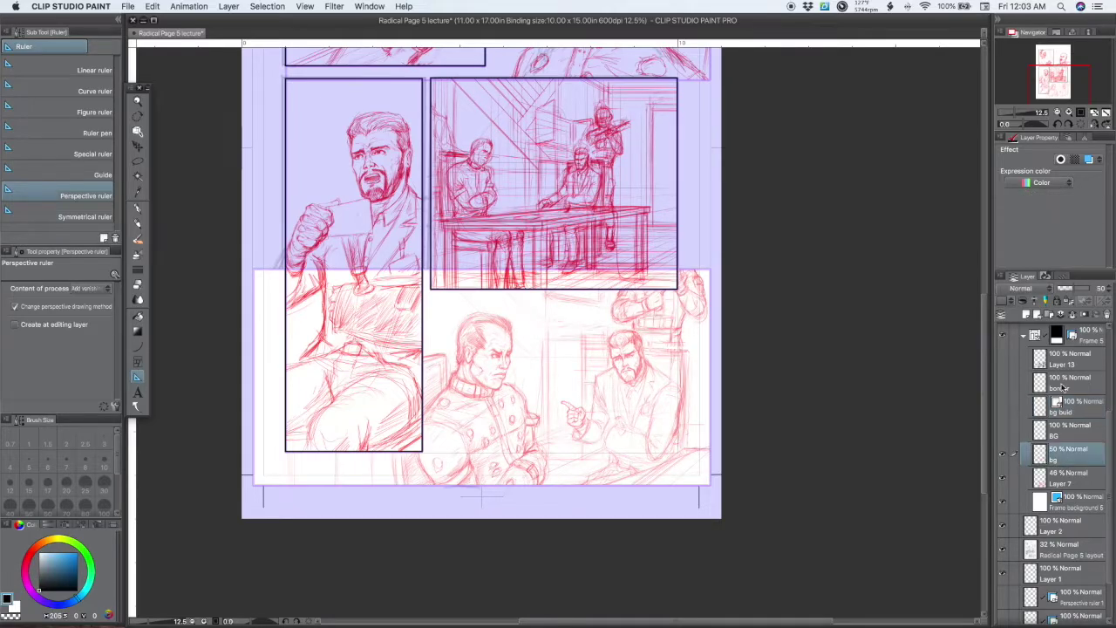
drag(1076, 289, 1109, 287)
click(1046, 473)
- Select Layer 3 above the Frame 1 folder
scroll(1109, 435, up, 5)
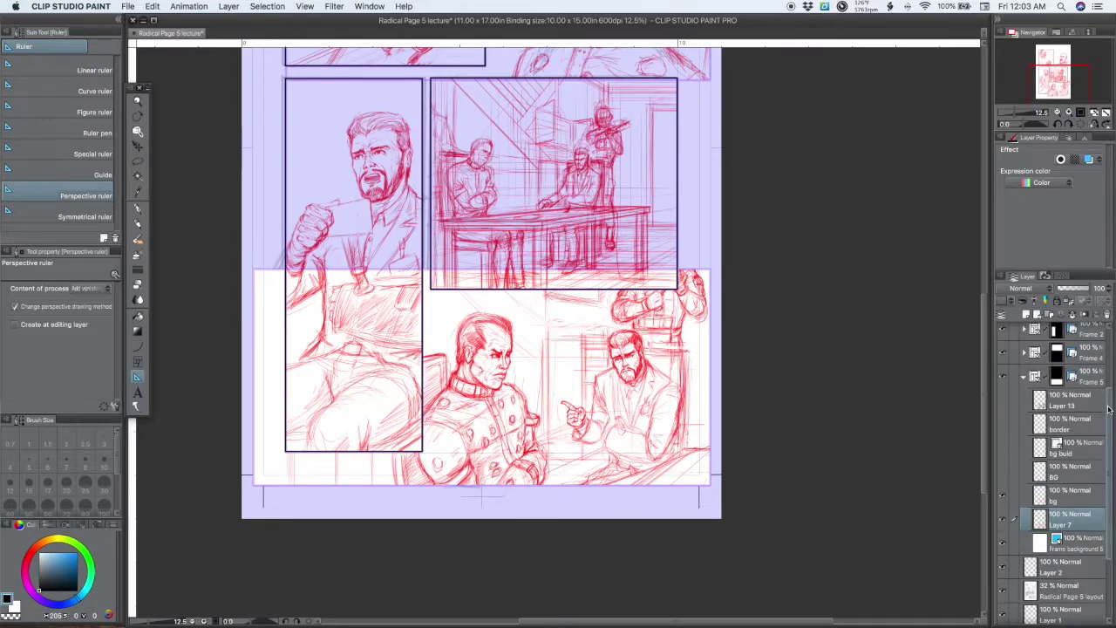
click(1034, 355)
click(1034, 356)
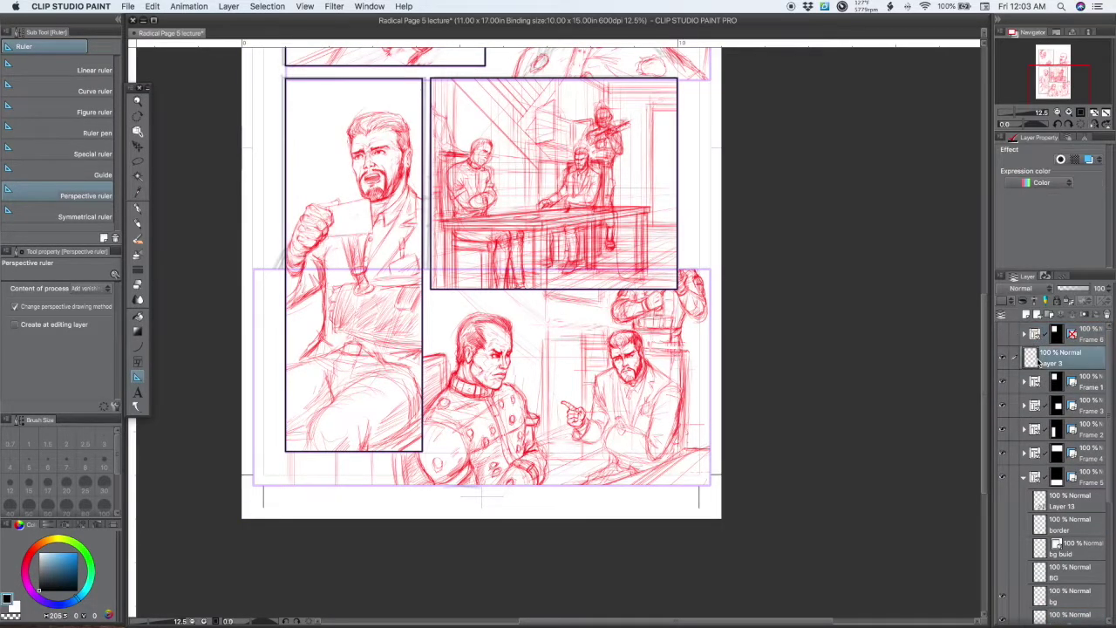
- Examine the full page of red roughs and the bottom panel's figures and background up close
alt+click(754, 361)
drag(752, 350, 683, 426)
super+click(707, 402)
alt+click(705, 402)
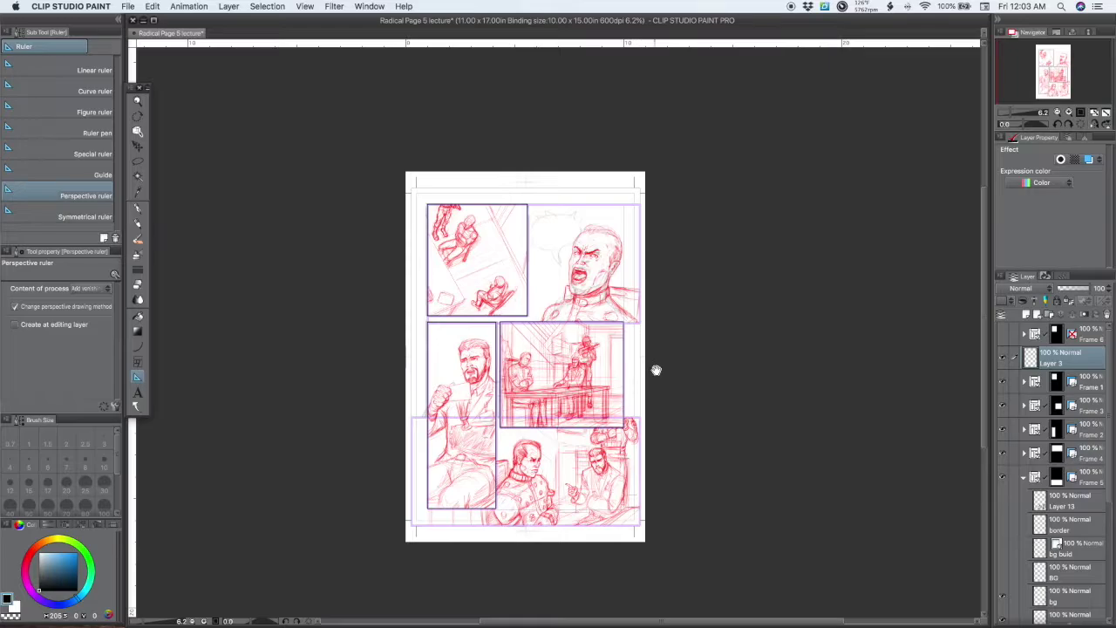
drag(654, 369, 617, 373)
click(605, 390)
alt+click(605, 390)
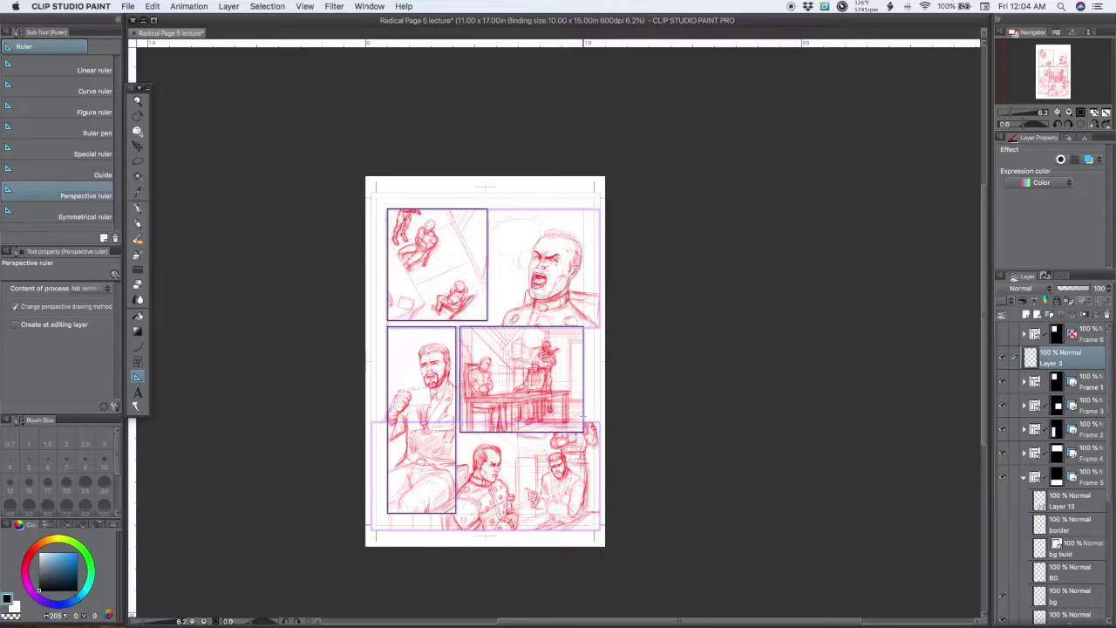
super+click(598, 350)
drag(562, 401, 668, 368)
drag(660, 465, 657, 380)
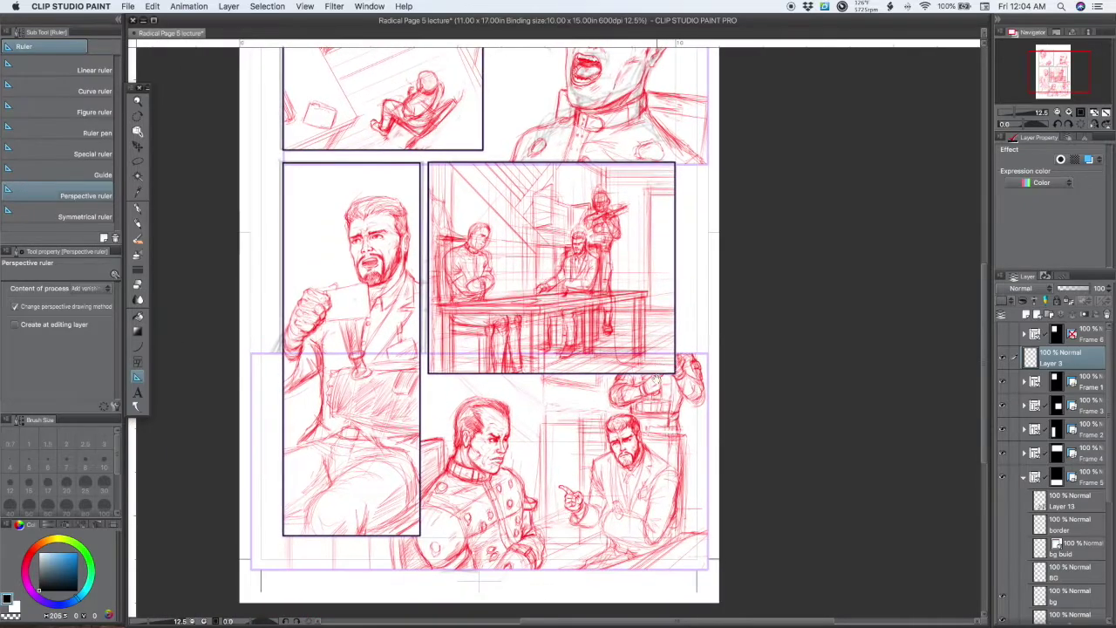
super+click(652, 422)
drag(652, 423, 662, 301)
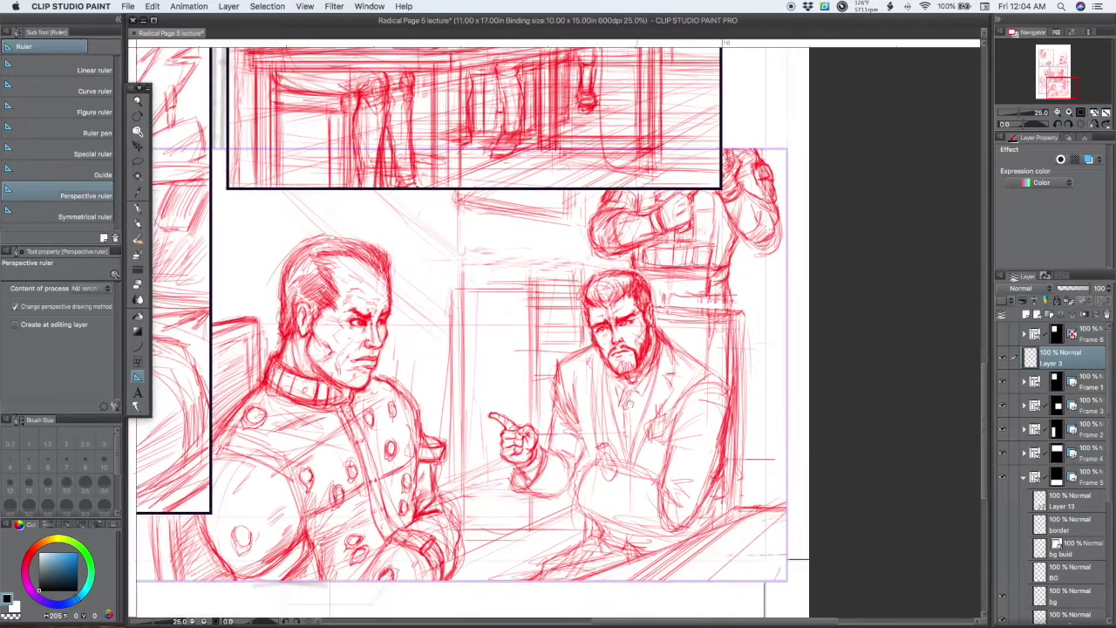
- Examine the roughs of the upper and middle panels against the overall page layout
alt+super+click(628, 357)
drag(628, 357, 632, 513)
drag(635, 434, 631, 497)
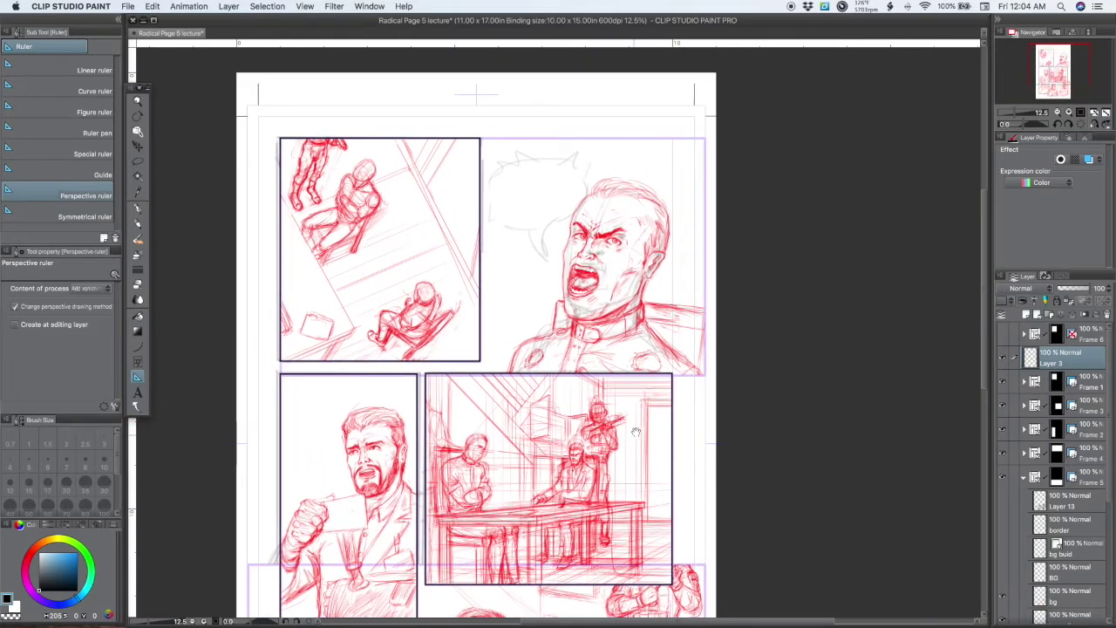
super+click(635, 410)
alt+click(637, 414)
alt+click(637, 416)
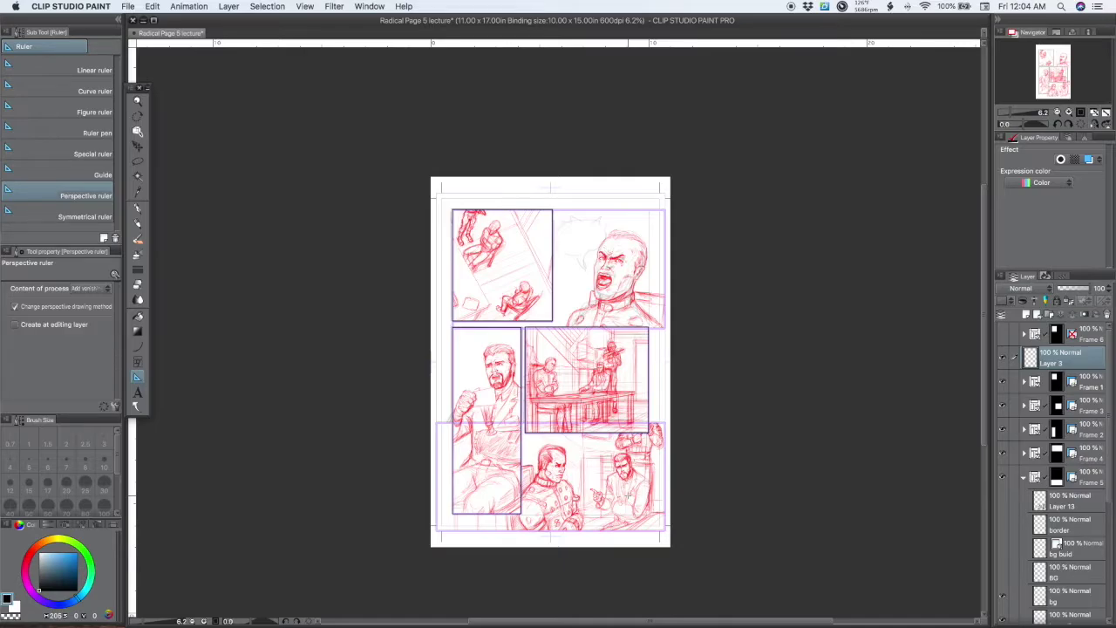
super+click(634, 383)
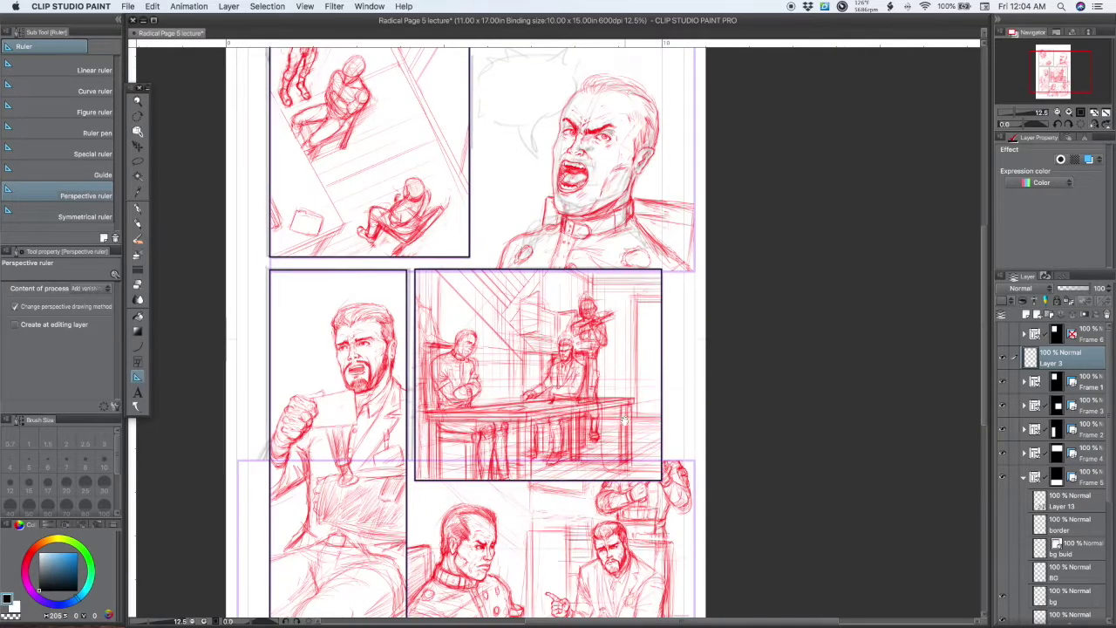
alt+click(622, 430)
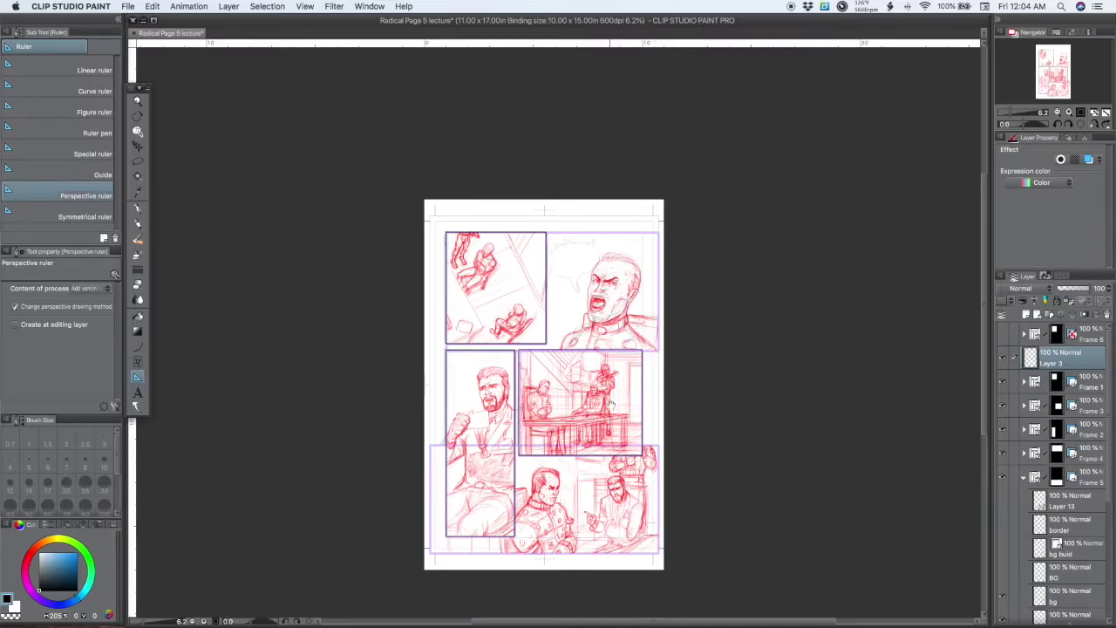
scroll(608, 410, up, 2)
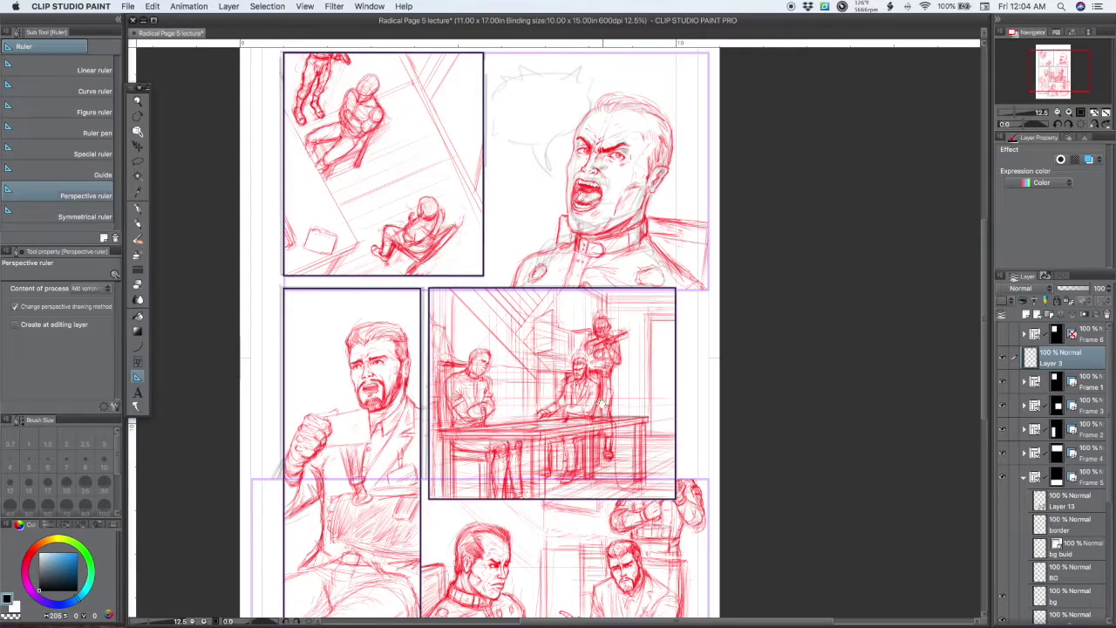
drag(595, 368, 597, 442)
scroll(582, 416, down, 2)
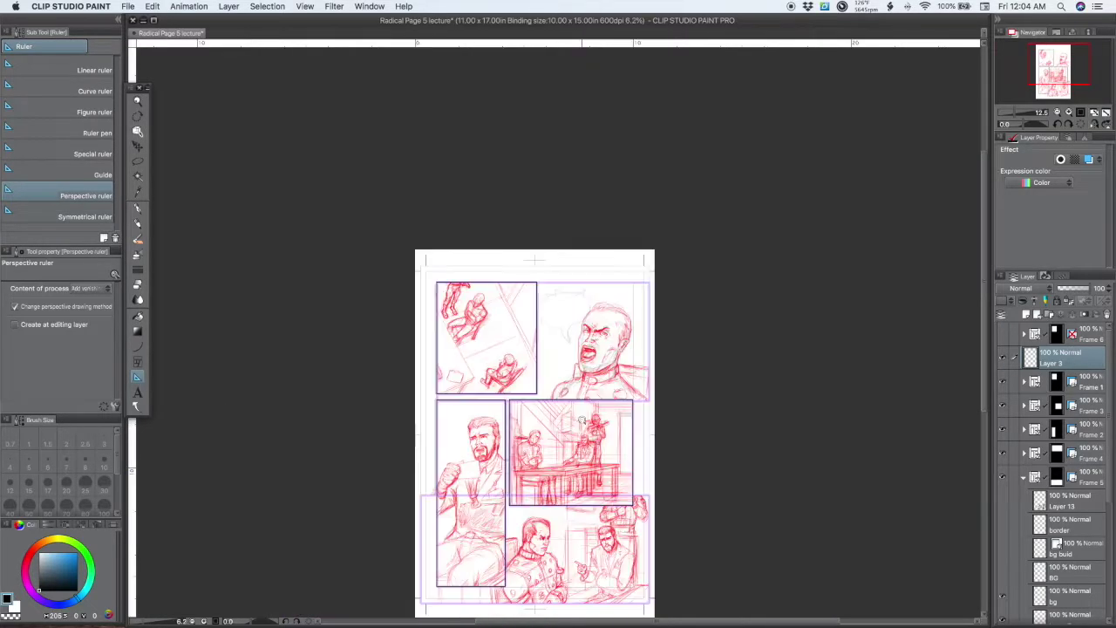
scroll(582, 417, up, 2)
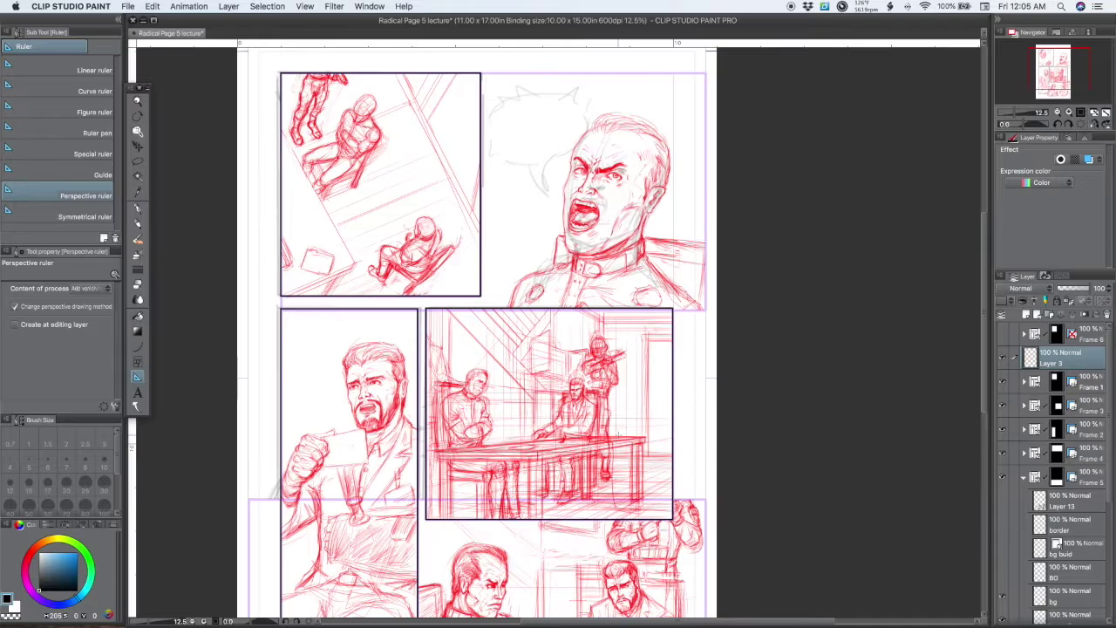
- Review the page's panels from top to bottom, comparing the close view with the full-page view
scroll(707, 449, down, 3)
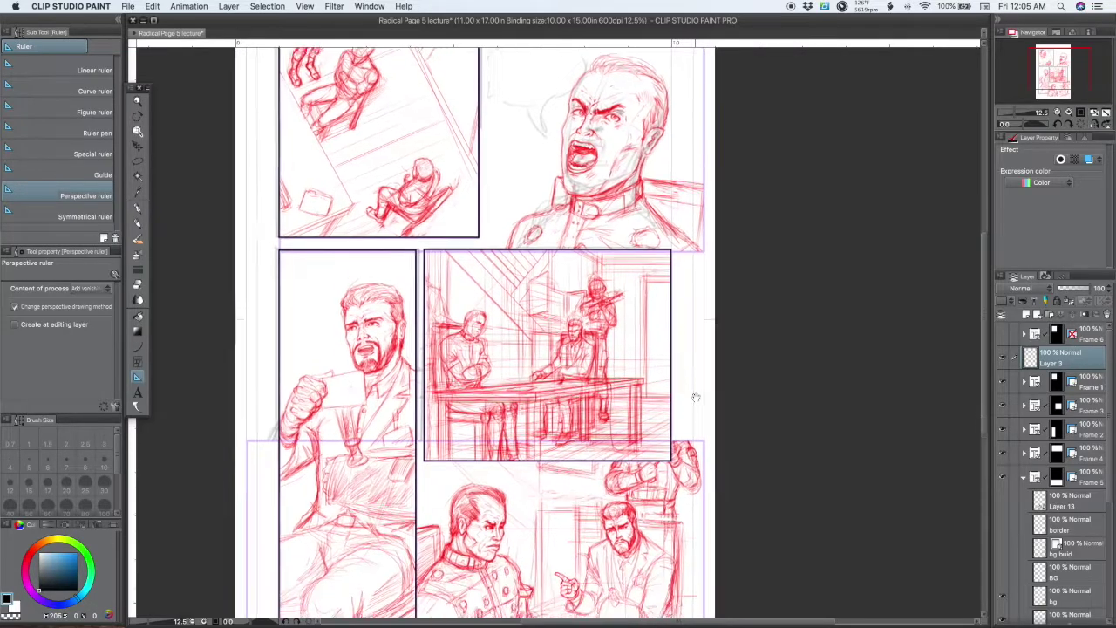
scroll(649, 455, down, 1)
scroll(662, 462, up, 1)
scroll(667, 458, down, 1)
scroll(672, 468, down, 1)
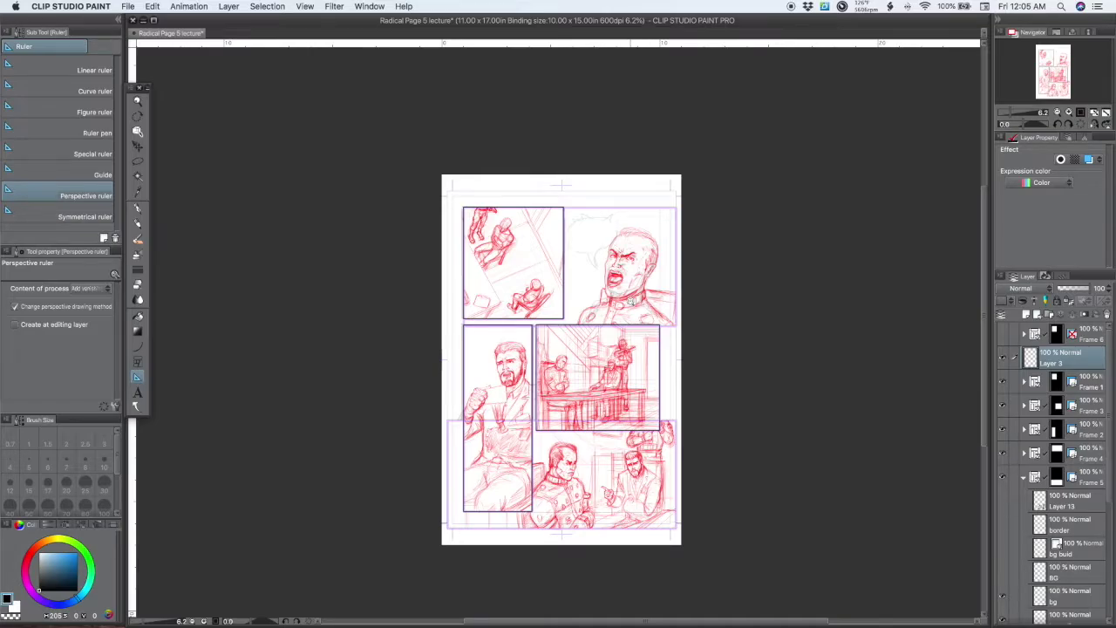
scroll(629, 300, up, 1)
scroll(656, 348, down, 1)
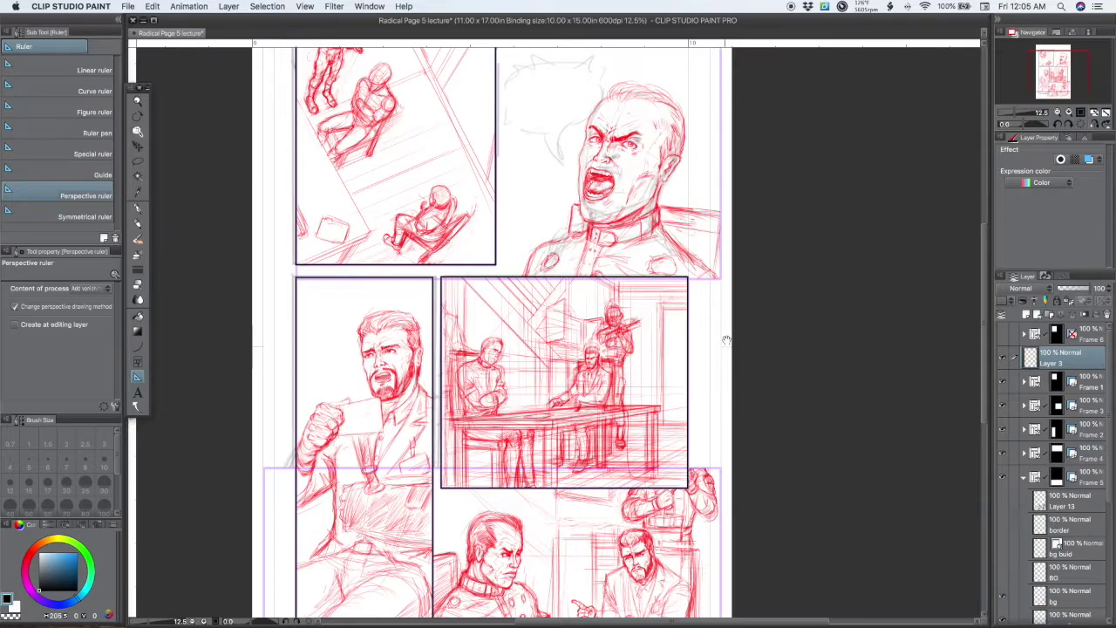
drag(736, 321, 743, 380)
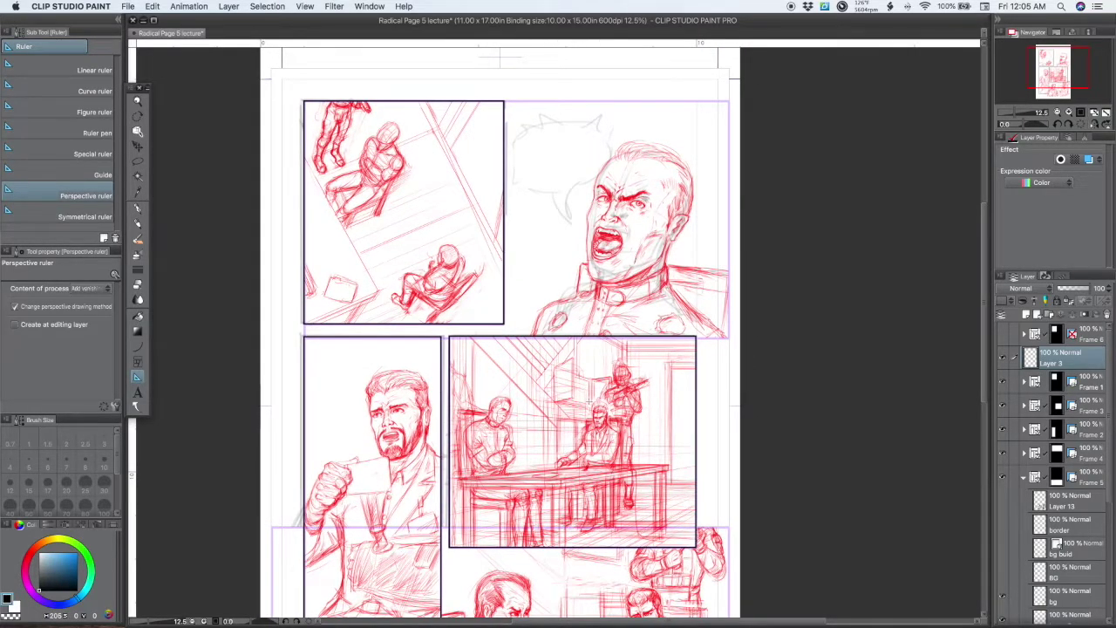
drag(733, 465, 711, 353)
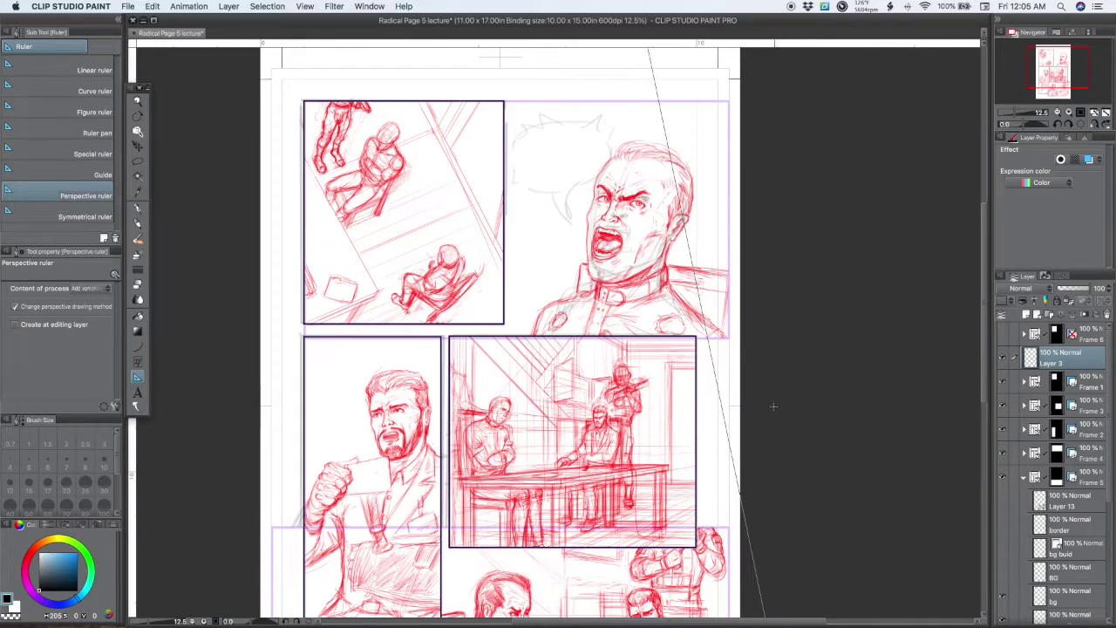
drag(773, 407, 795, 434)
key(super+z)
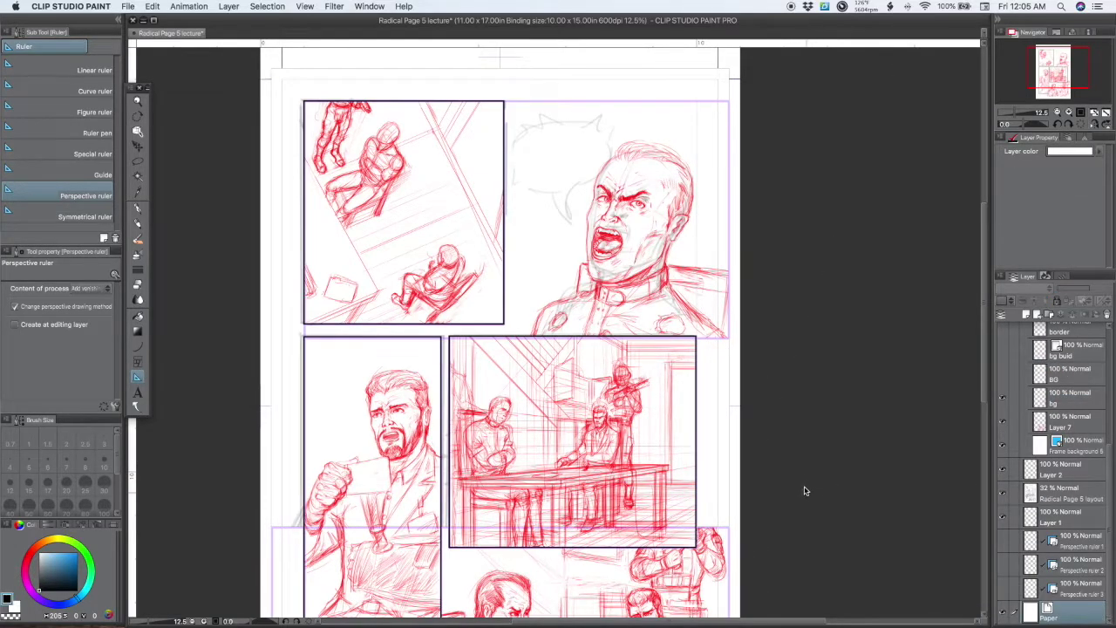
scroll(1107, 408, up, 5)
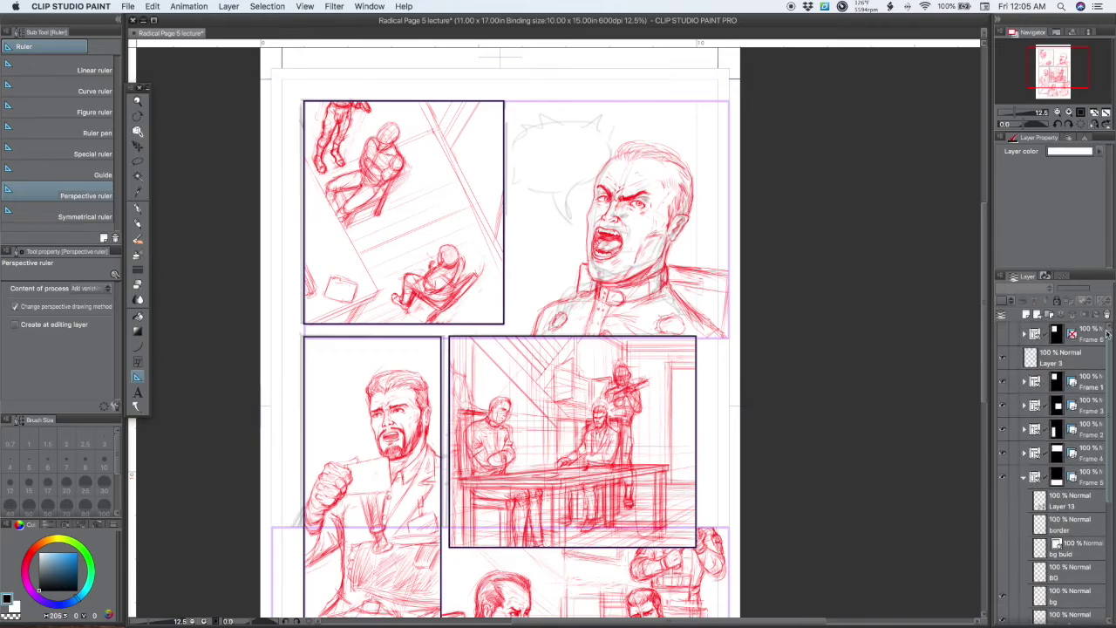
- Collapse the Frame 5 folder and expand the Frame 1 folder to list its layers
click(1024, 478)
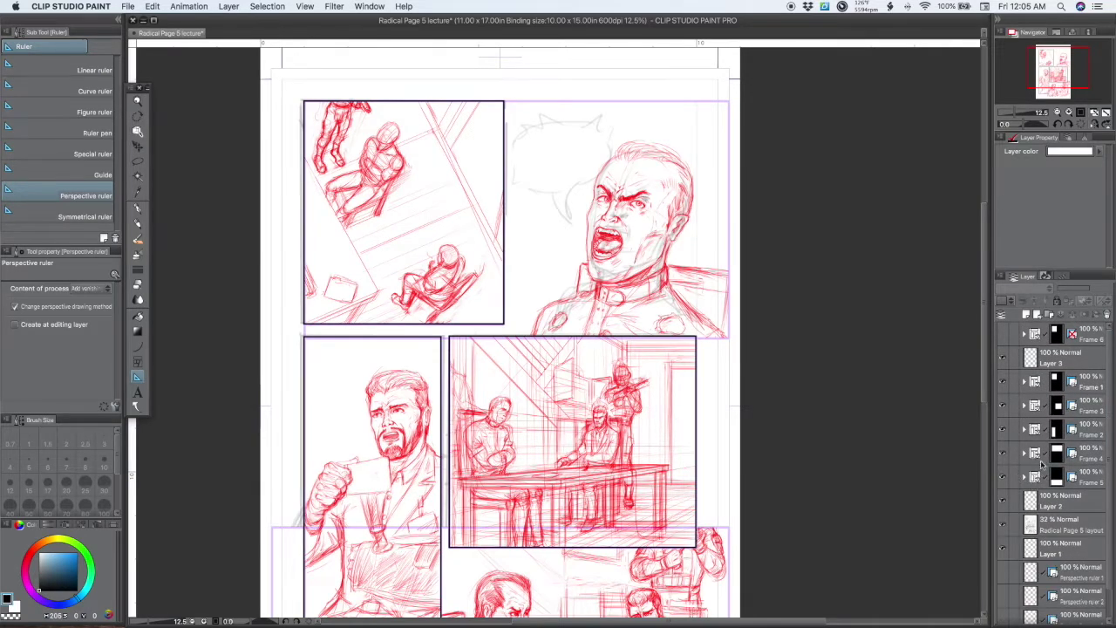
click(1034, 337)
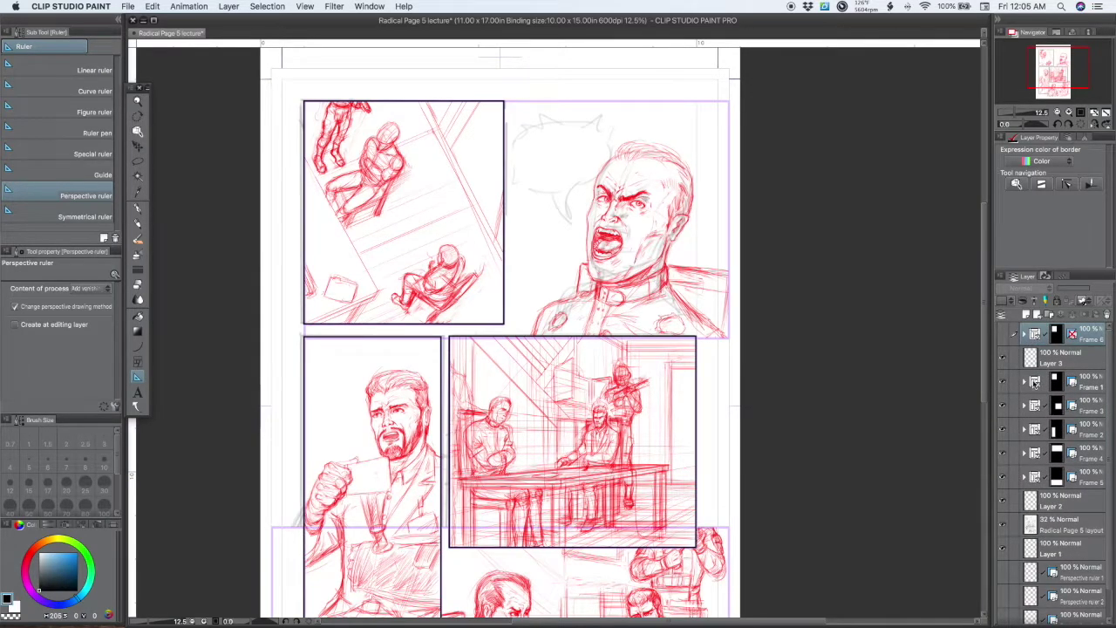
click(1035, 384)
click(1024, 382)
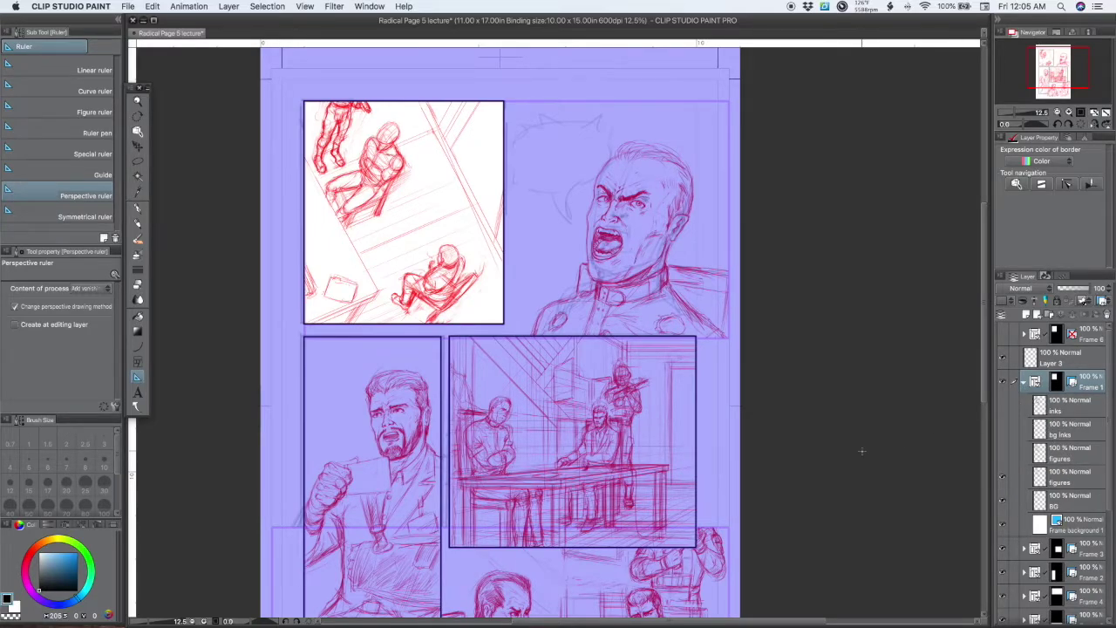
- Preview the inks and bg inks layers of Frame 1 one at a time, hiding each again
click(1003, 407)
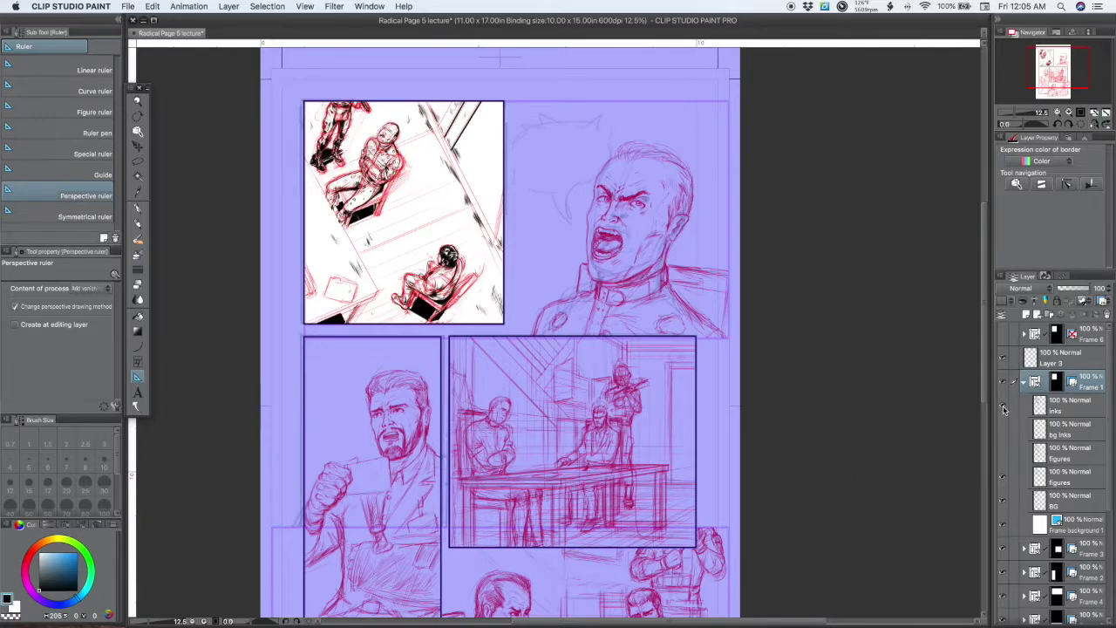
click(1002, 407)
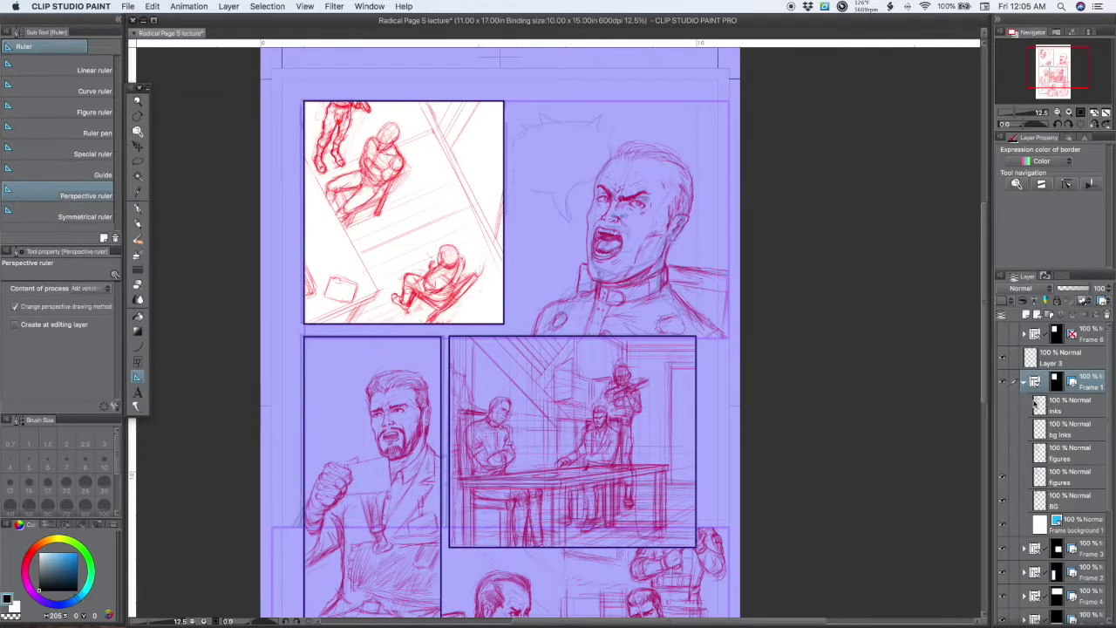
click(1003, 432)
click(1002, 432)
- Compare Frame 1's upper figures layer, with and without the roughs, against the red figures and BG layers shown alone
click(1001, 454)
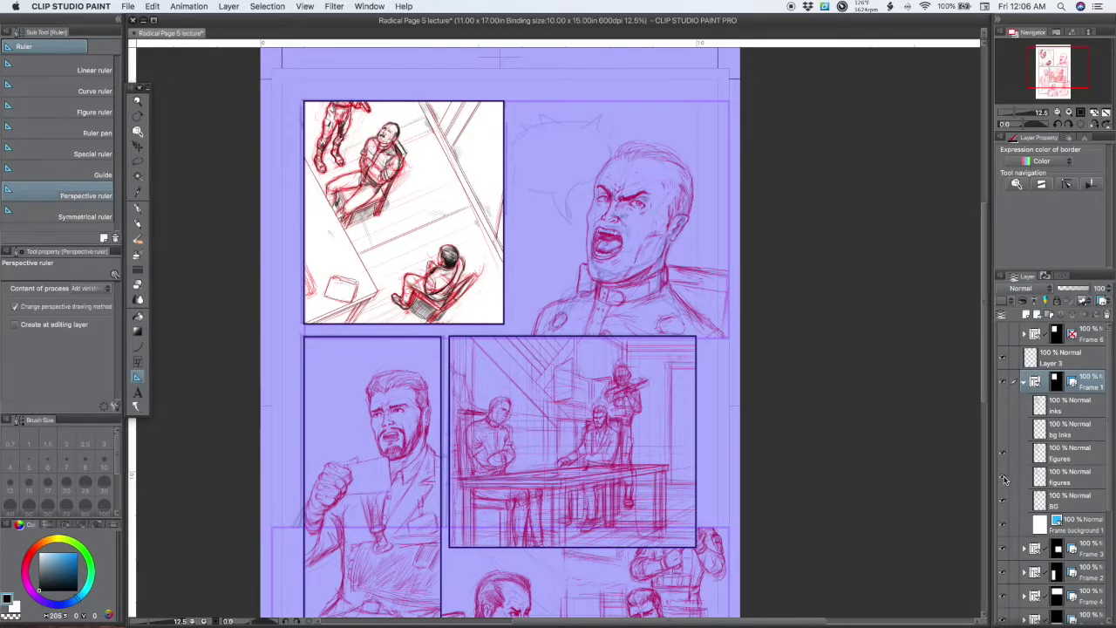
click(1001, 478)
click(1002, 501)
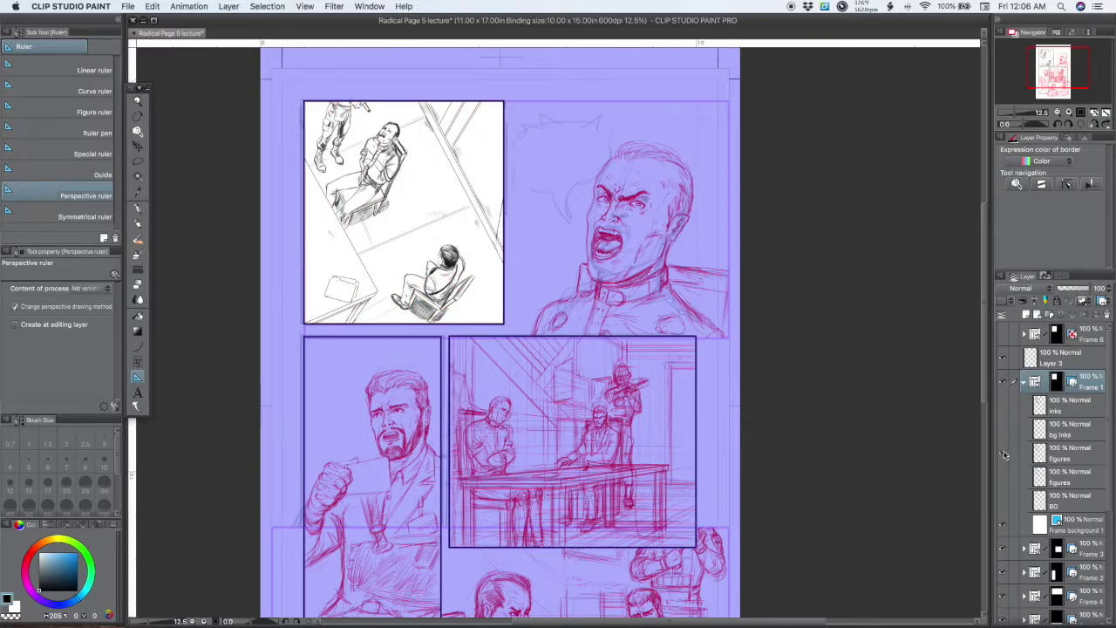
click(1001, 454)
click(1002, 477)
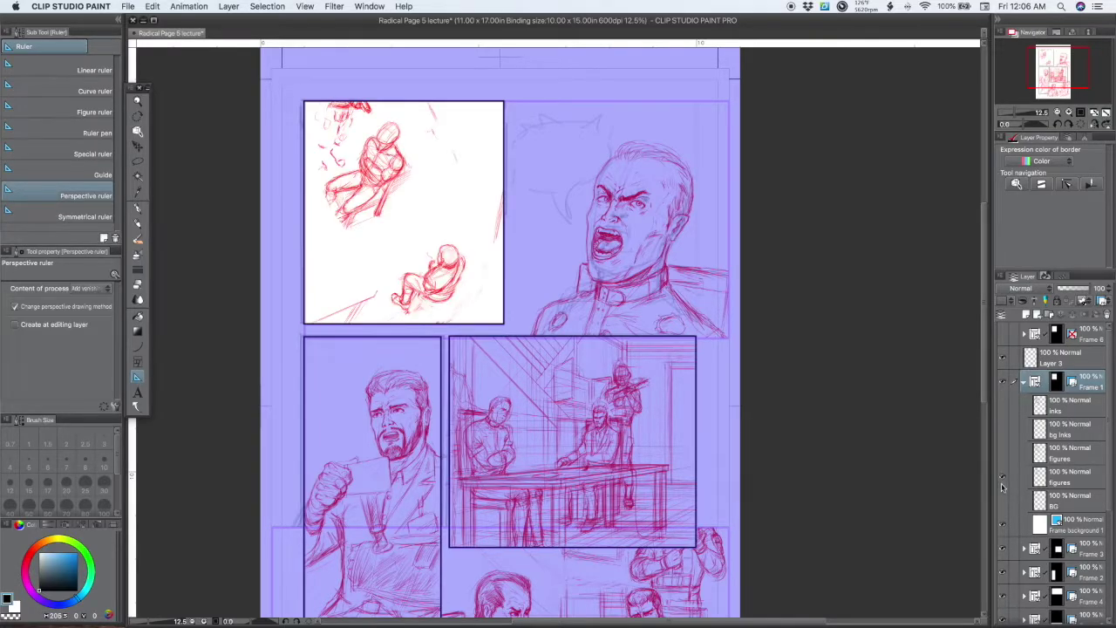
click(1002, 500)
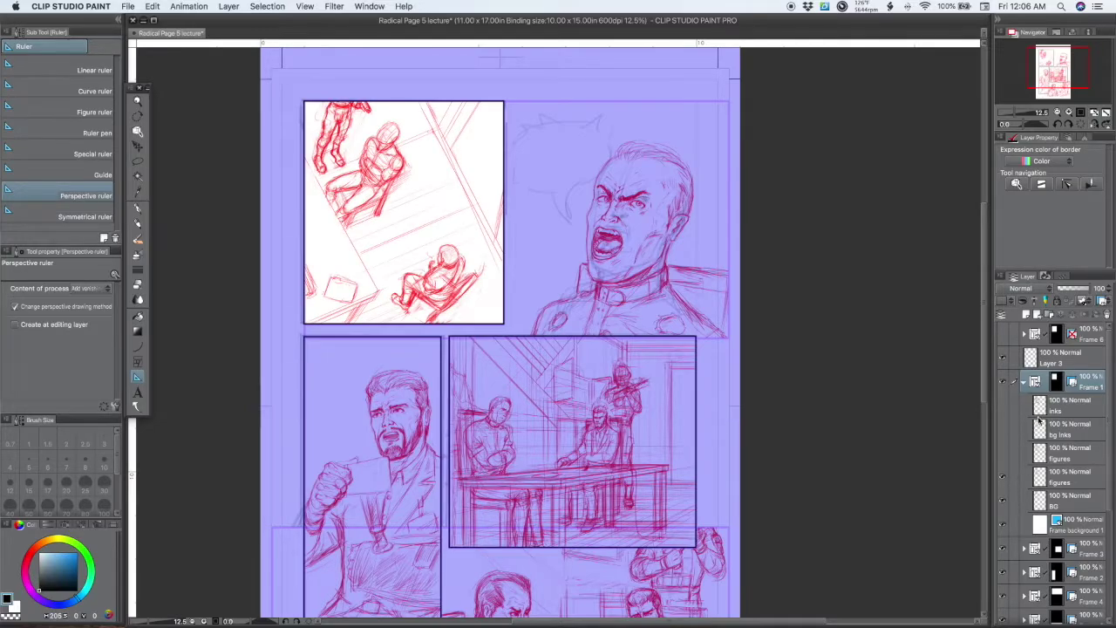
- Lower the rough figures layer to 39% opacity and BG to 41%, and show the upper figures layer in Frame 1
click(1038, 481)
drag(1080, 294, 1072, 292)
click(1045, 504)
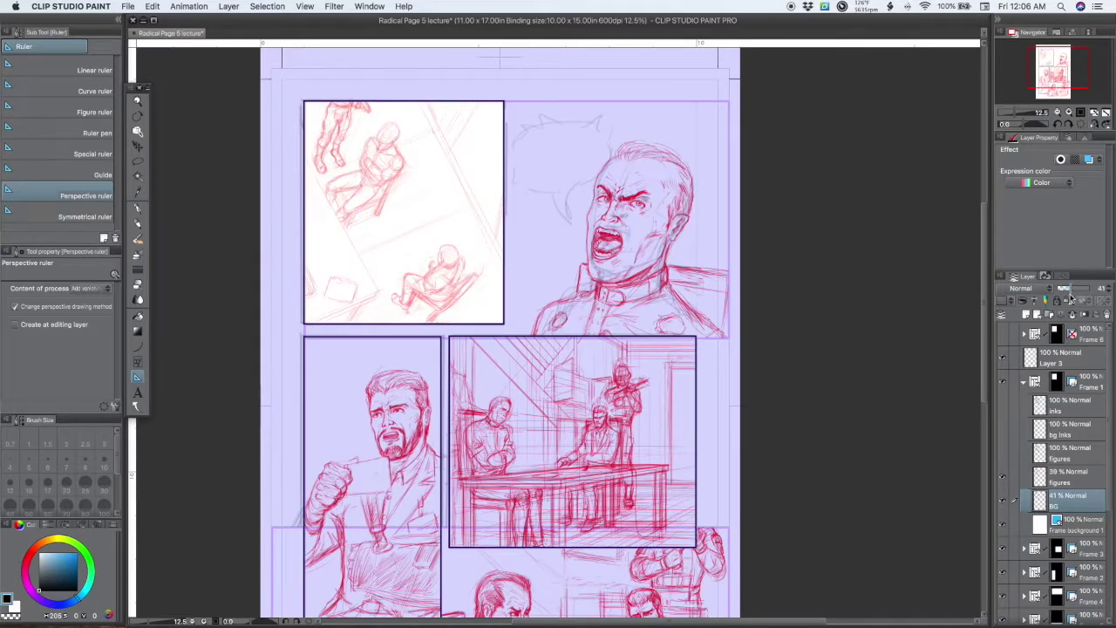
click(1029, 458)
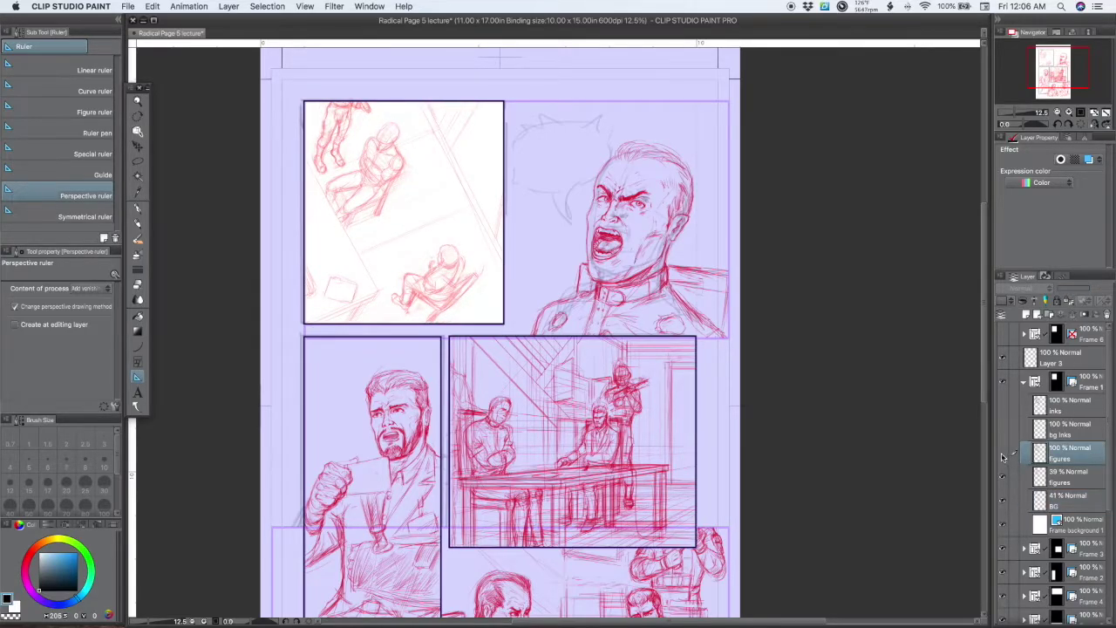
click(1003, 453)
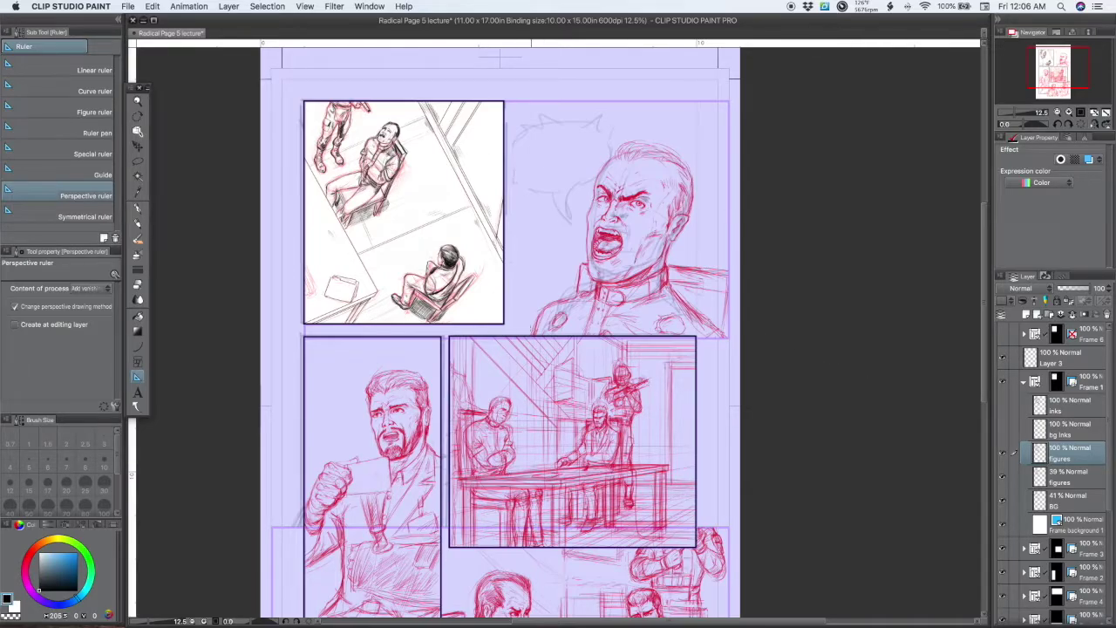
- Examine the first panel's pencils over the faded roughs up close and against the surrounding page
super+click(488, 266)
drag(498, 287, 551, 349)
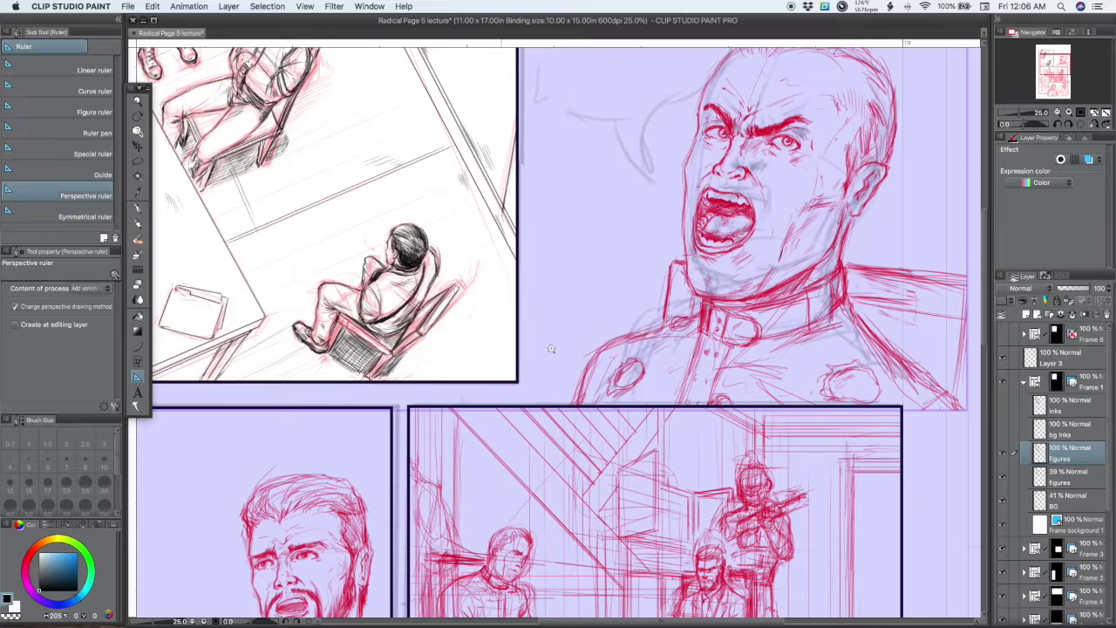
scroll(514, 349, down, 8)
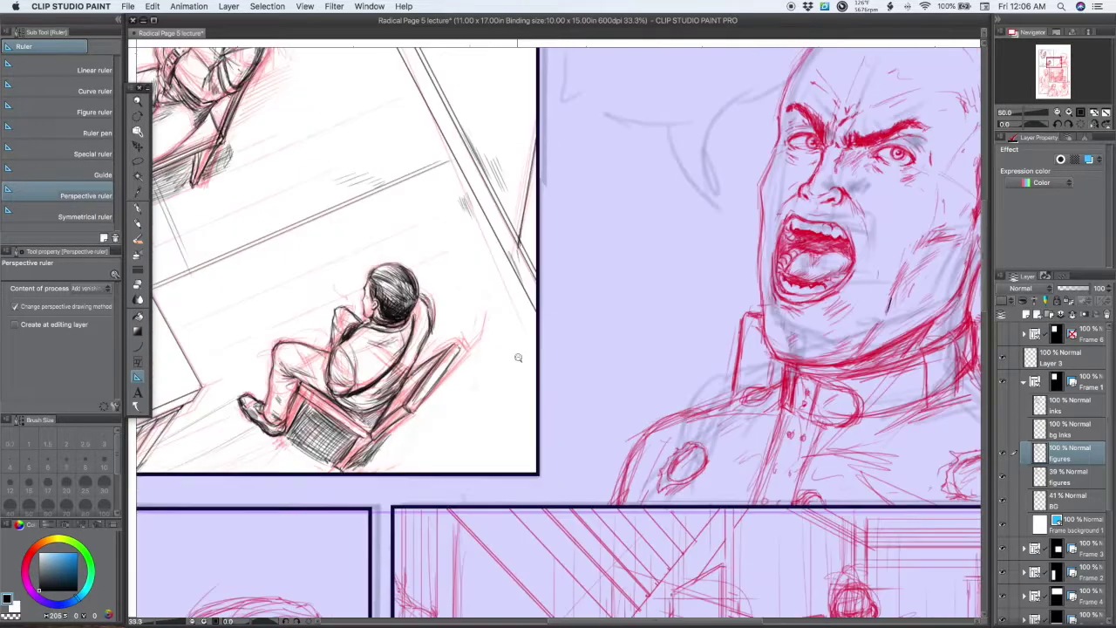
scroll(515, 354, down, 2)
scroll(581, 383, up, 4)
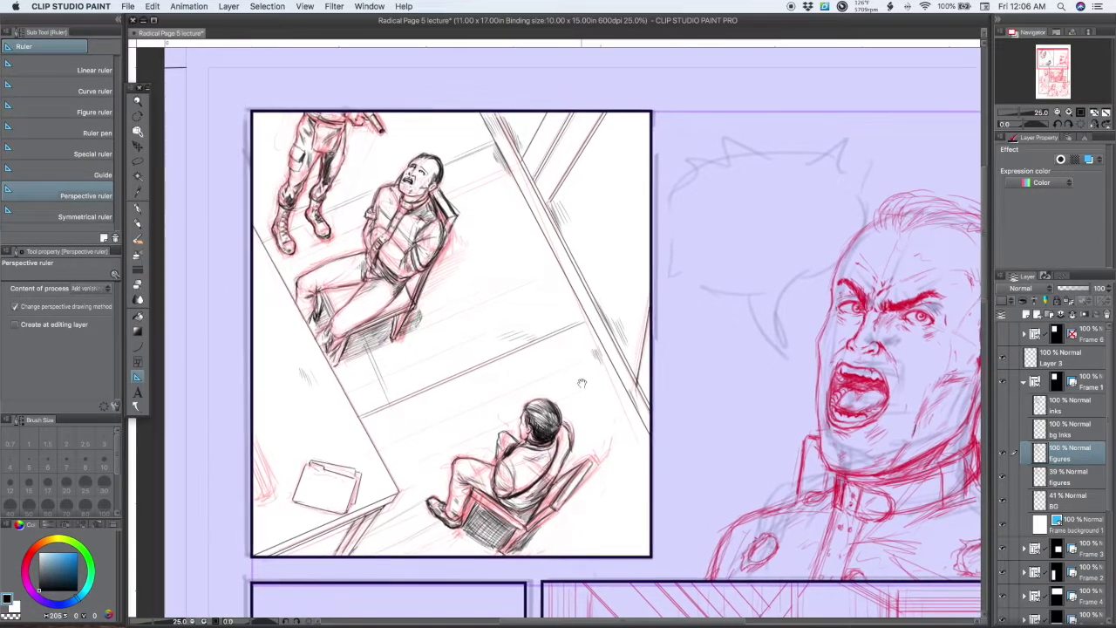
drag(582, 382, 564, 363)
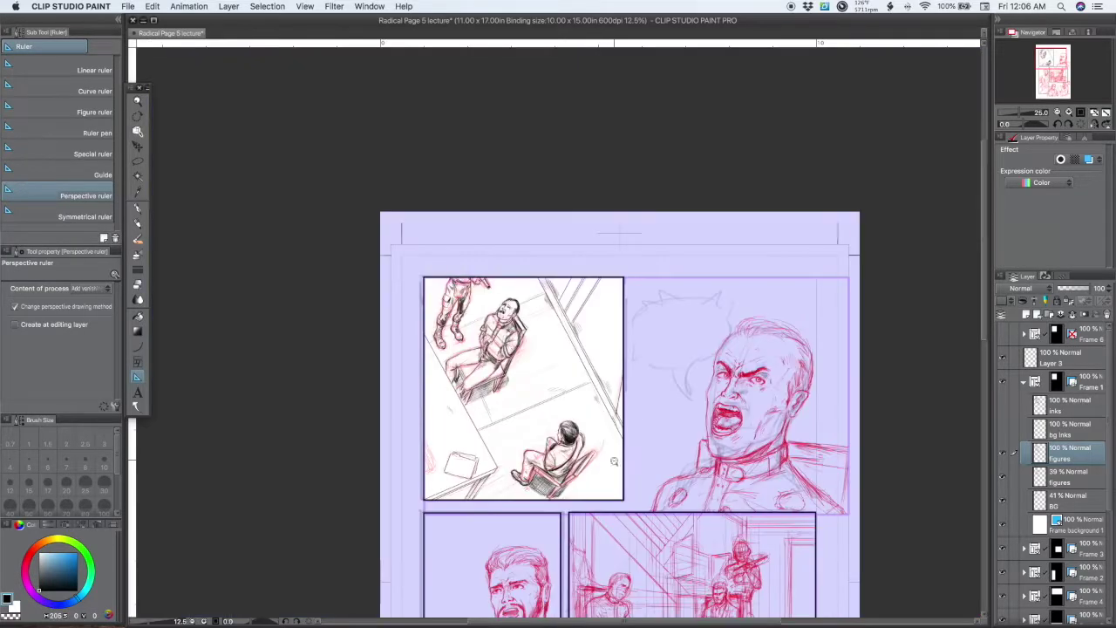
scroll(622, 460, down, 2)
drag(715, 564, 622, 444)
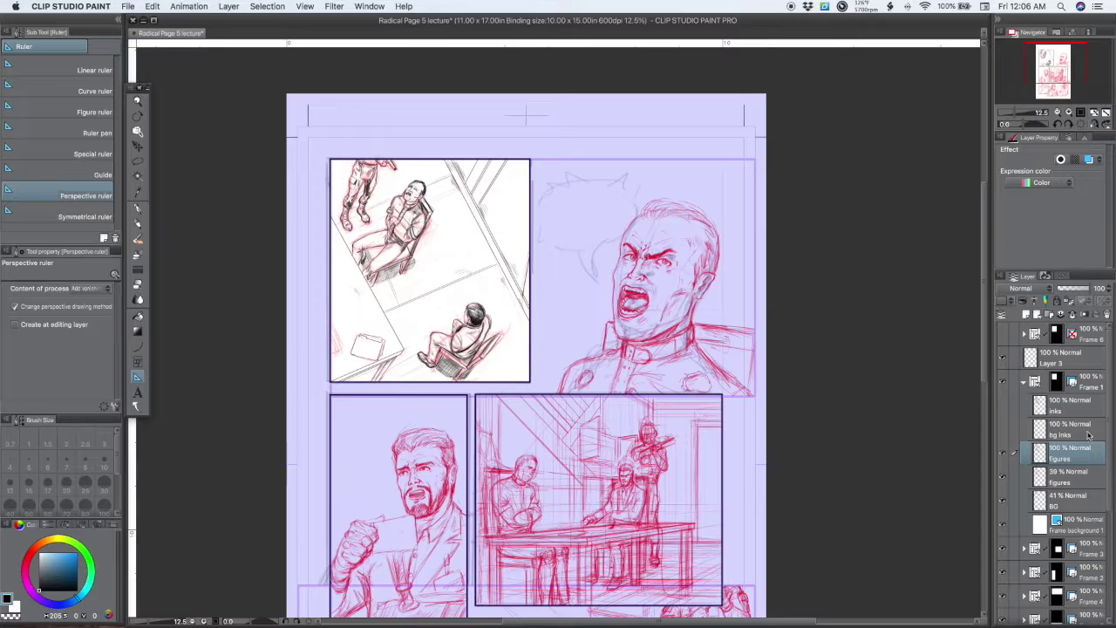
- Hide the faded rough figures and BG layers in Frame 1, leaving only the upper figures layer over the frame background
click(1024, 384)
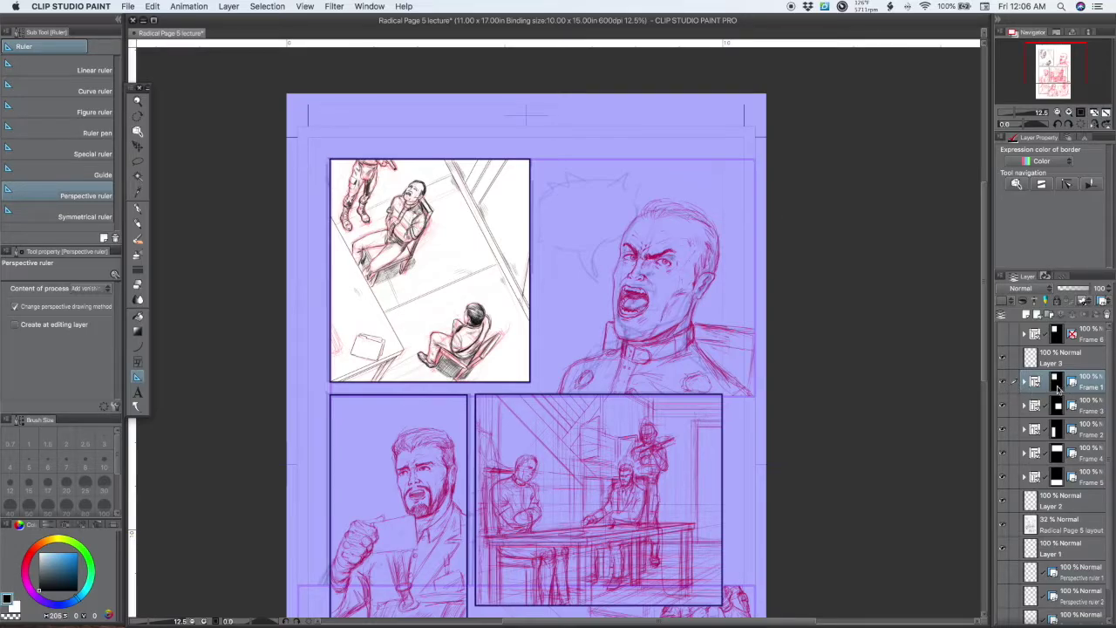
click(1023, 384)
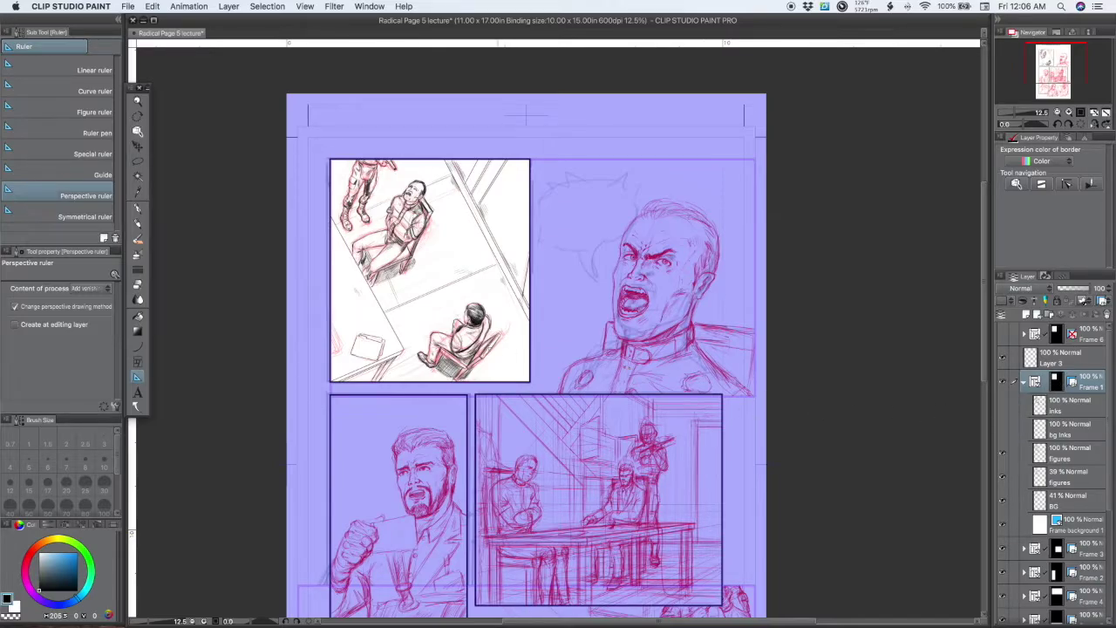
click(1003, 455)
click(1003, 455)
click(1002, 479)
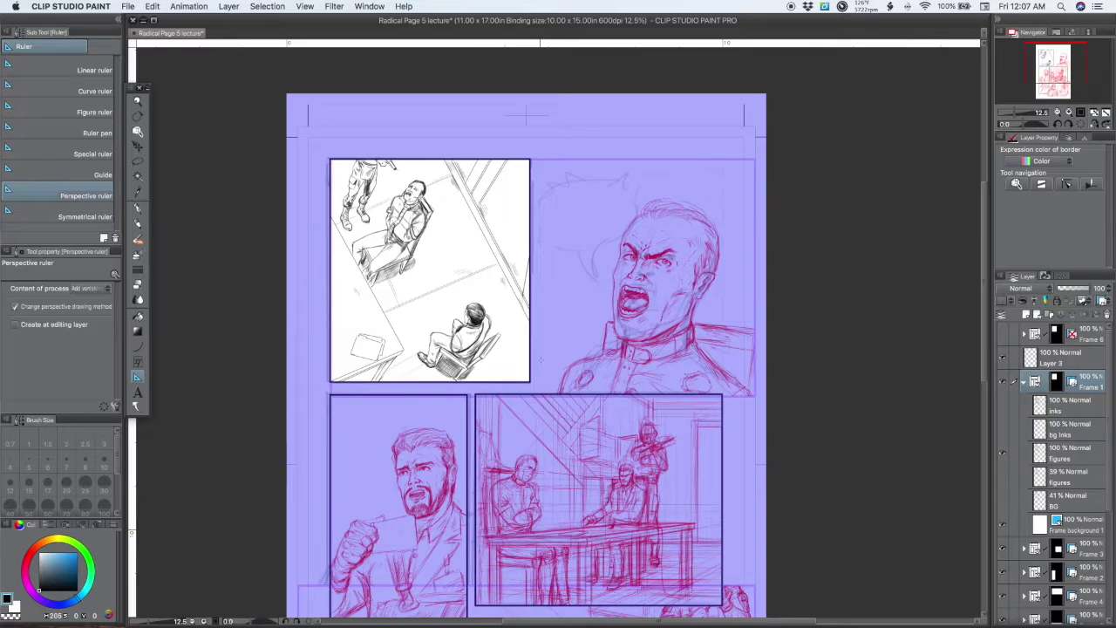
drag(698, 405, 677, 359)
drag(729, 461, 723, 424)
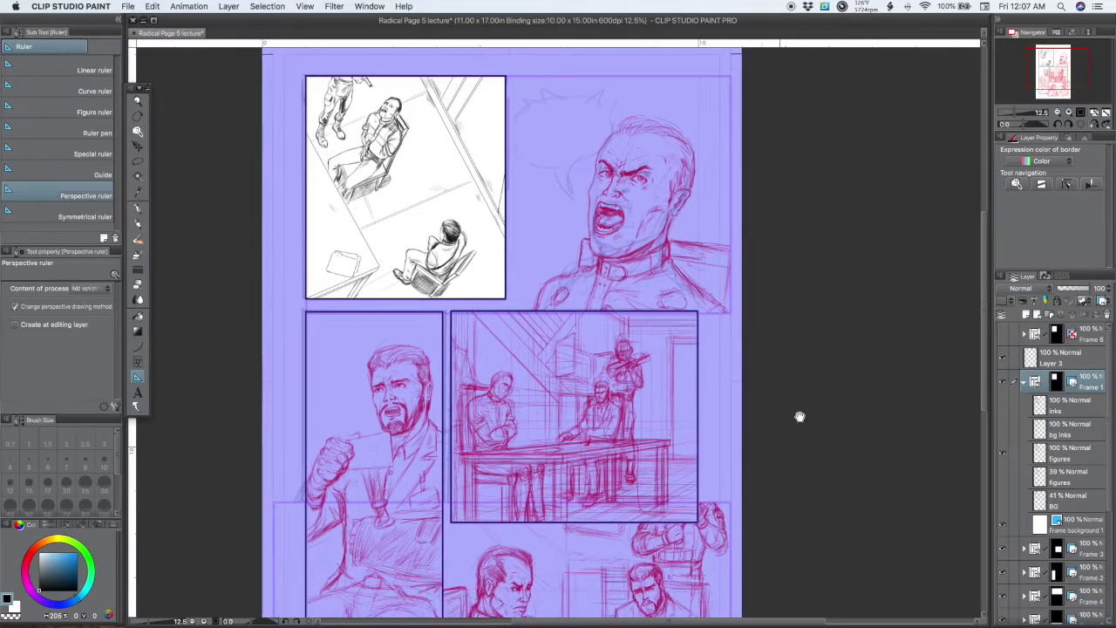
- Compare the page with the whole Frame 1 folder hidden and shown, ending with the folder expanded
click(1024, 384)
click(1001, 383)
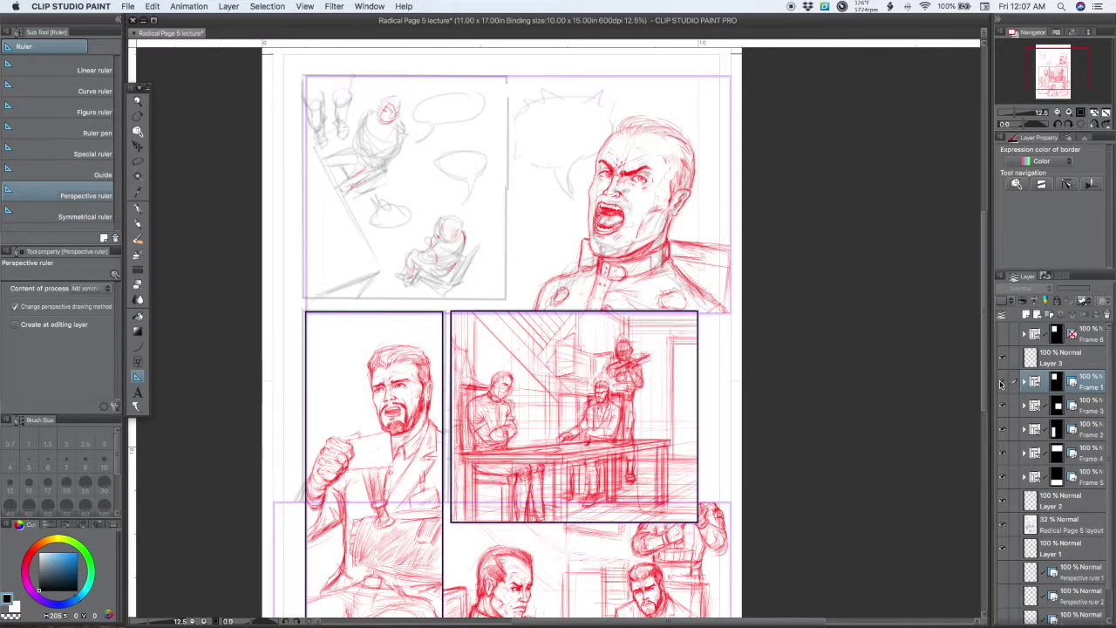
click(1001, 384)
click(1025, 383)
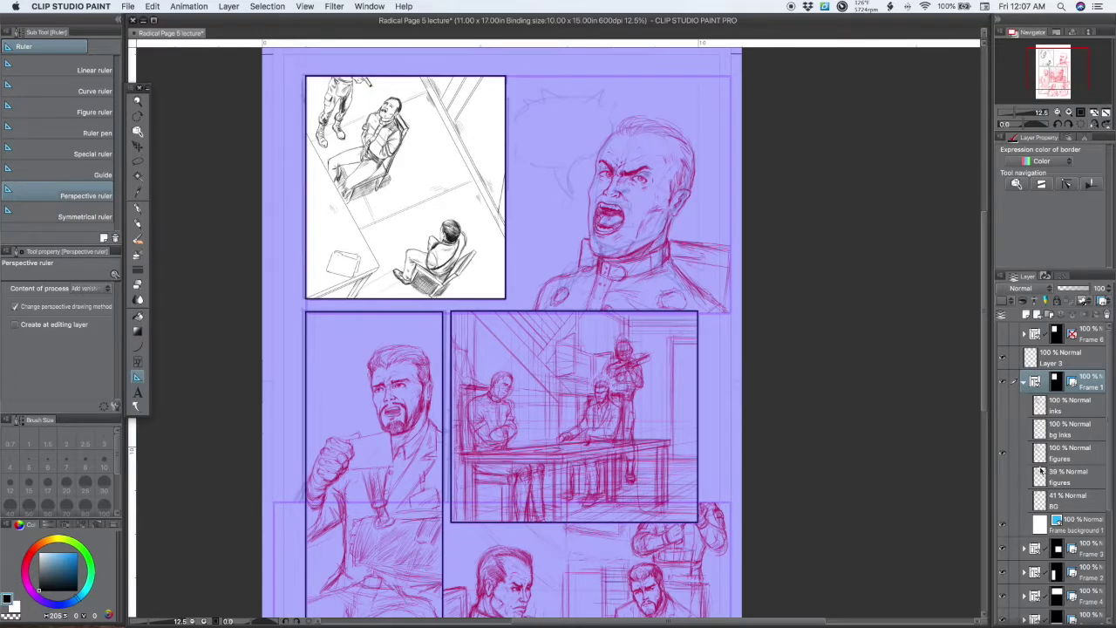
- Hide Frame 1's upper figures layer, show the rough figures and BG layers, and set both roughs to 100% opacity
click(1002, 453)
click(1001, 477)
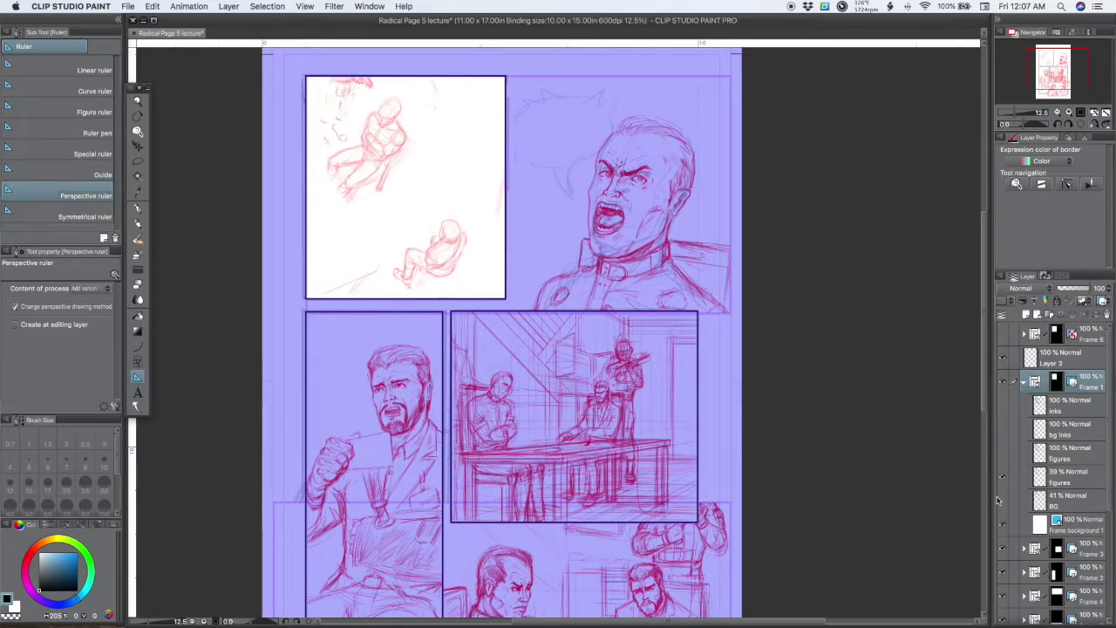
click(1002, 499)
click(1064, 499)
drag(1070, 291, 1088, 297)
click(1059, 477)
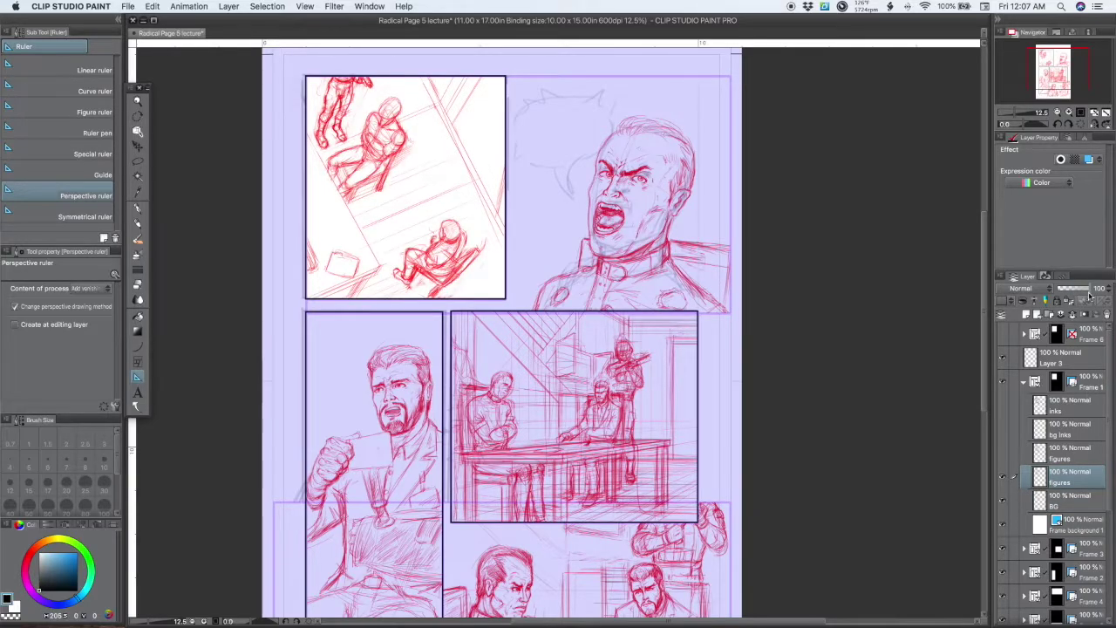
- Compare the full-page view of the roughs with closer views of the middle and upper panels
scroll(732, 471, down, 2)
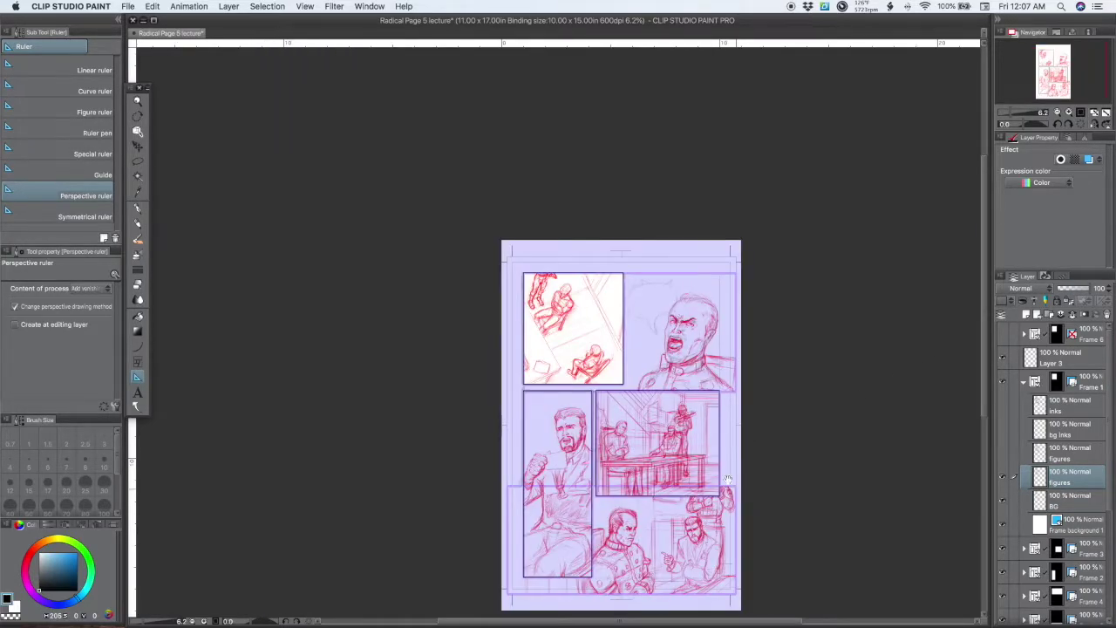
scroll(669, 435, up, 2)
scroll(685, 440, down, 2)
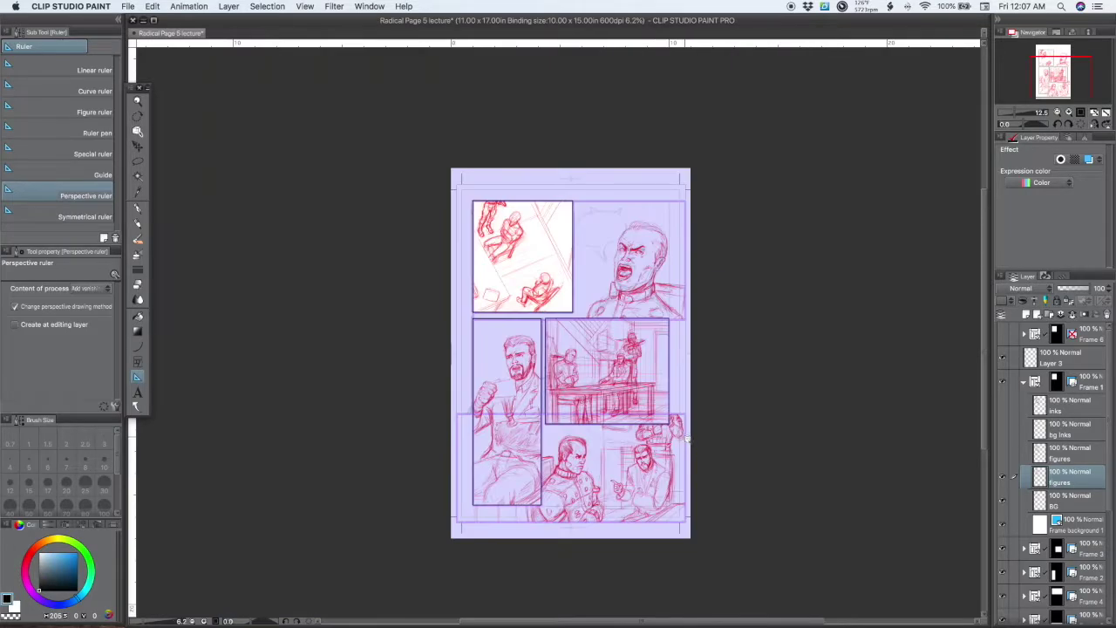
drag(719, 443, 668, 451)
scroll(667, 394, up, 2)
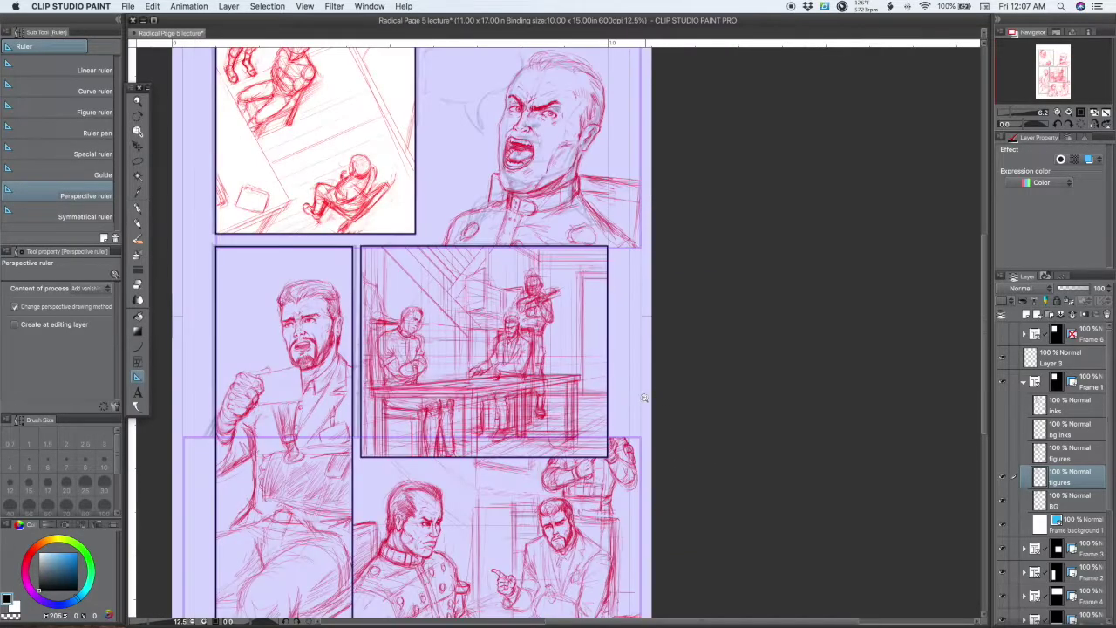
scroll(624, 408, down, 2)
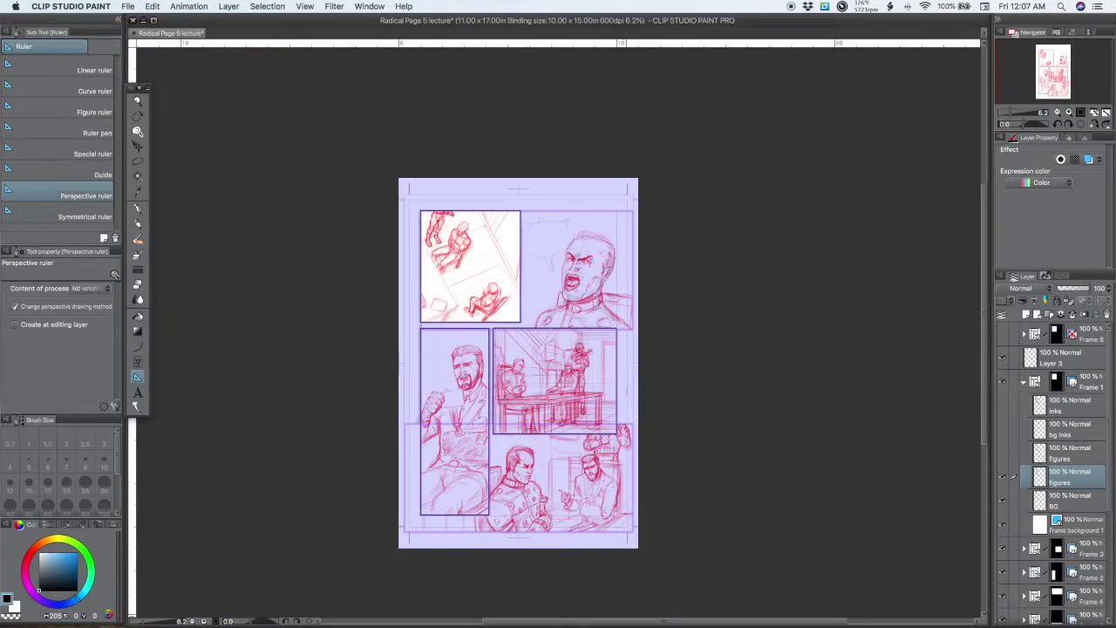
scroll(516, 311, up, 2)
drag(517, 311, 520, 416)
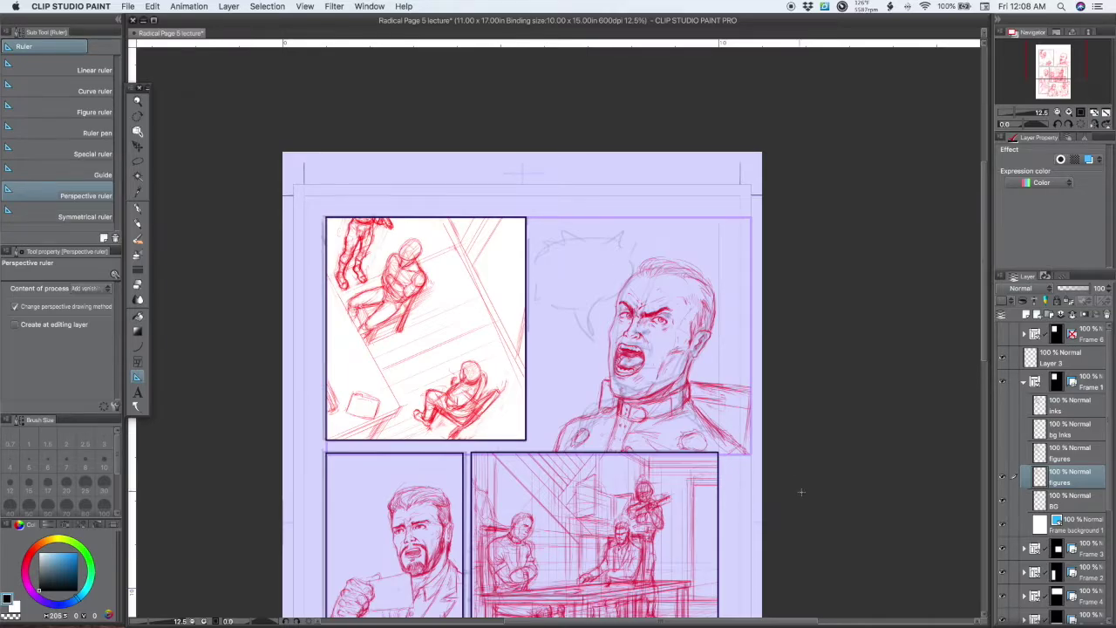
- Review the page layout from the lower panels back up to the top row, at full-page and closer zoom
drag(800, 491, 785, 370)
alt+click(658, 439)
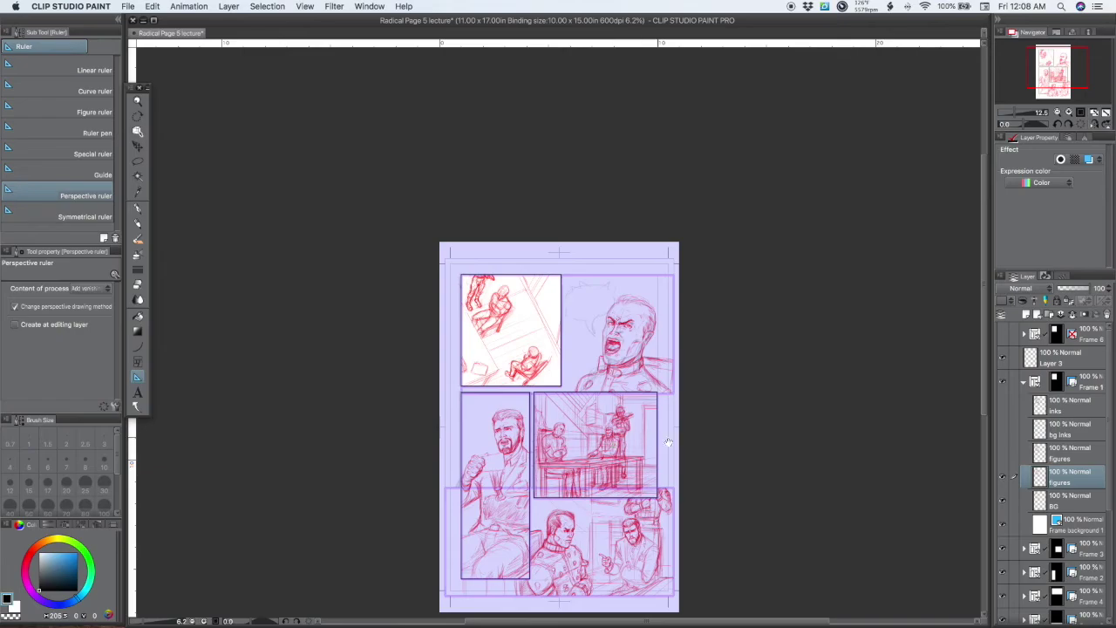
super+click(615, 419)
drag(665, 547, 629, 449)
alt+click(635, 464)
super+click(630, 449)
drag(630, 322, 702, 424)
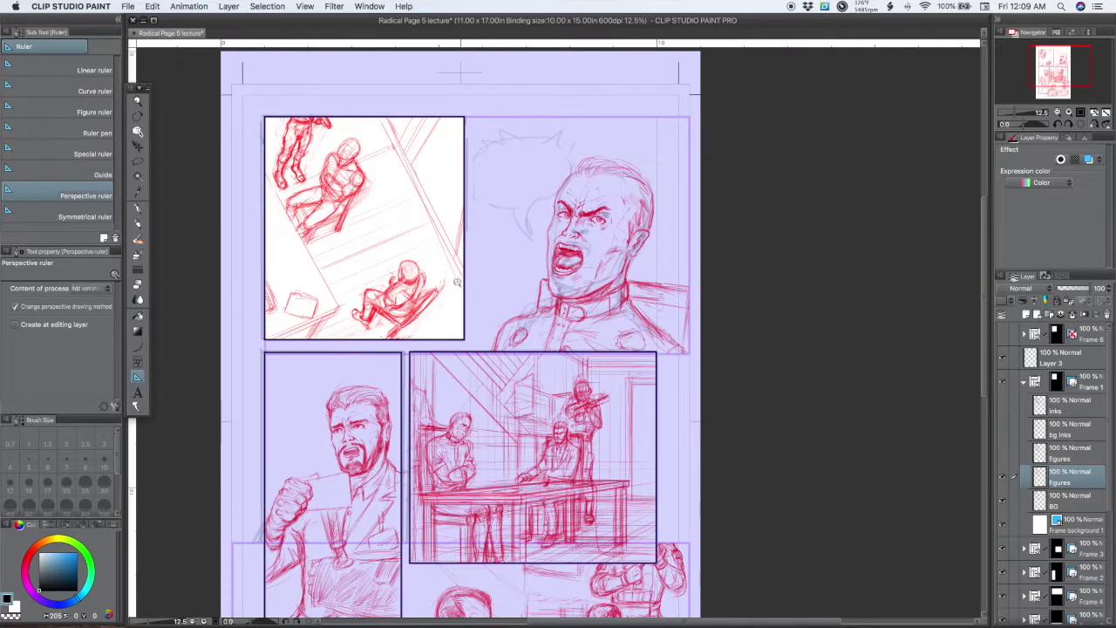
- Select the Frame 1 folder and collapse it
key(super+plus)
key(super+minus)
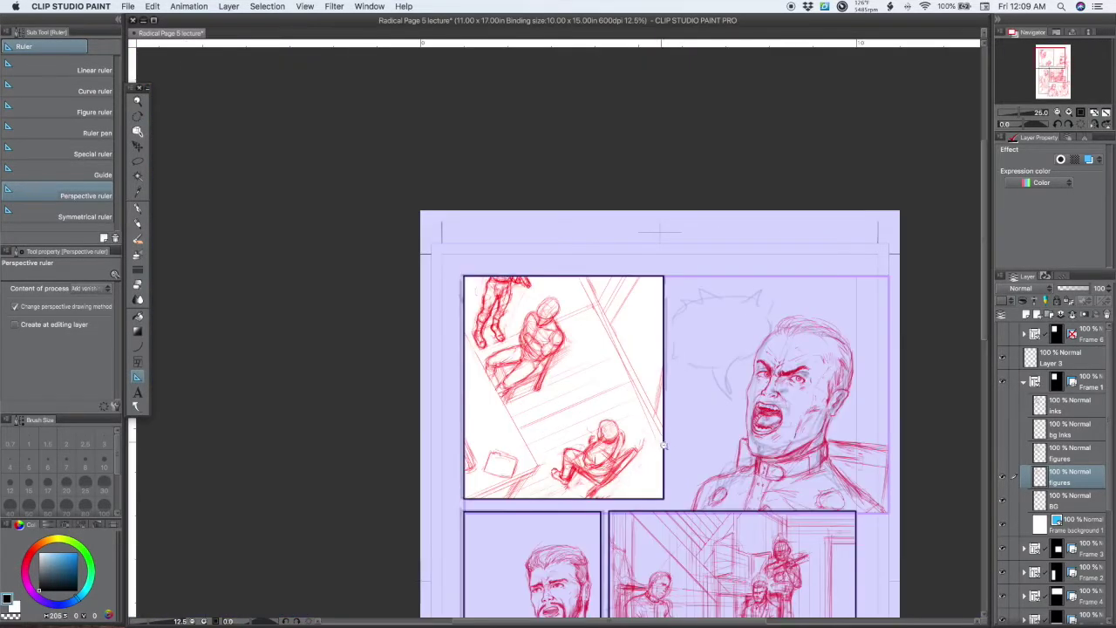
click(1032, 384)
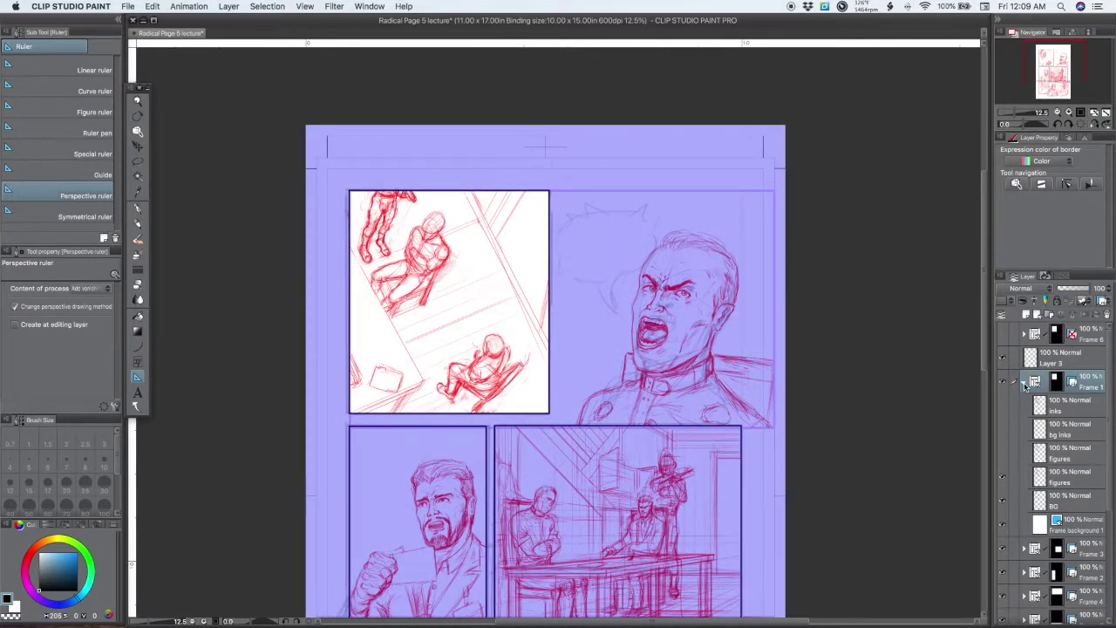
click(1025, 383)
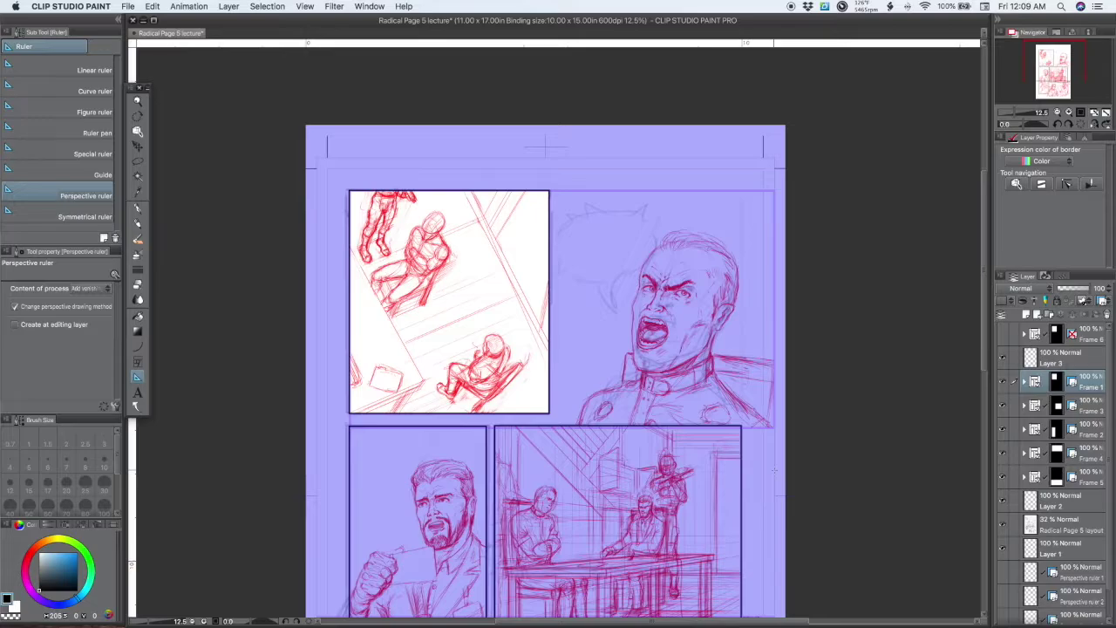